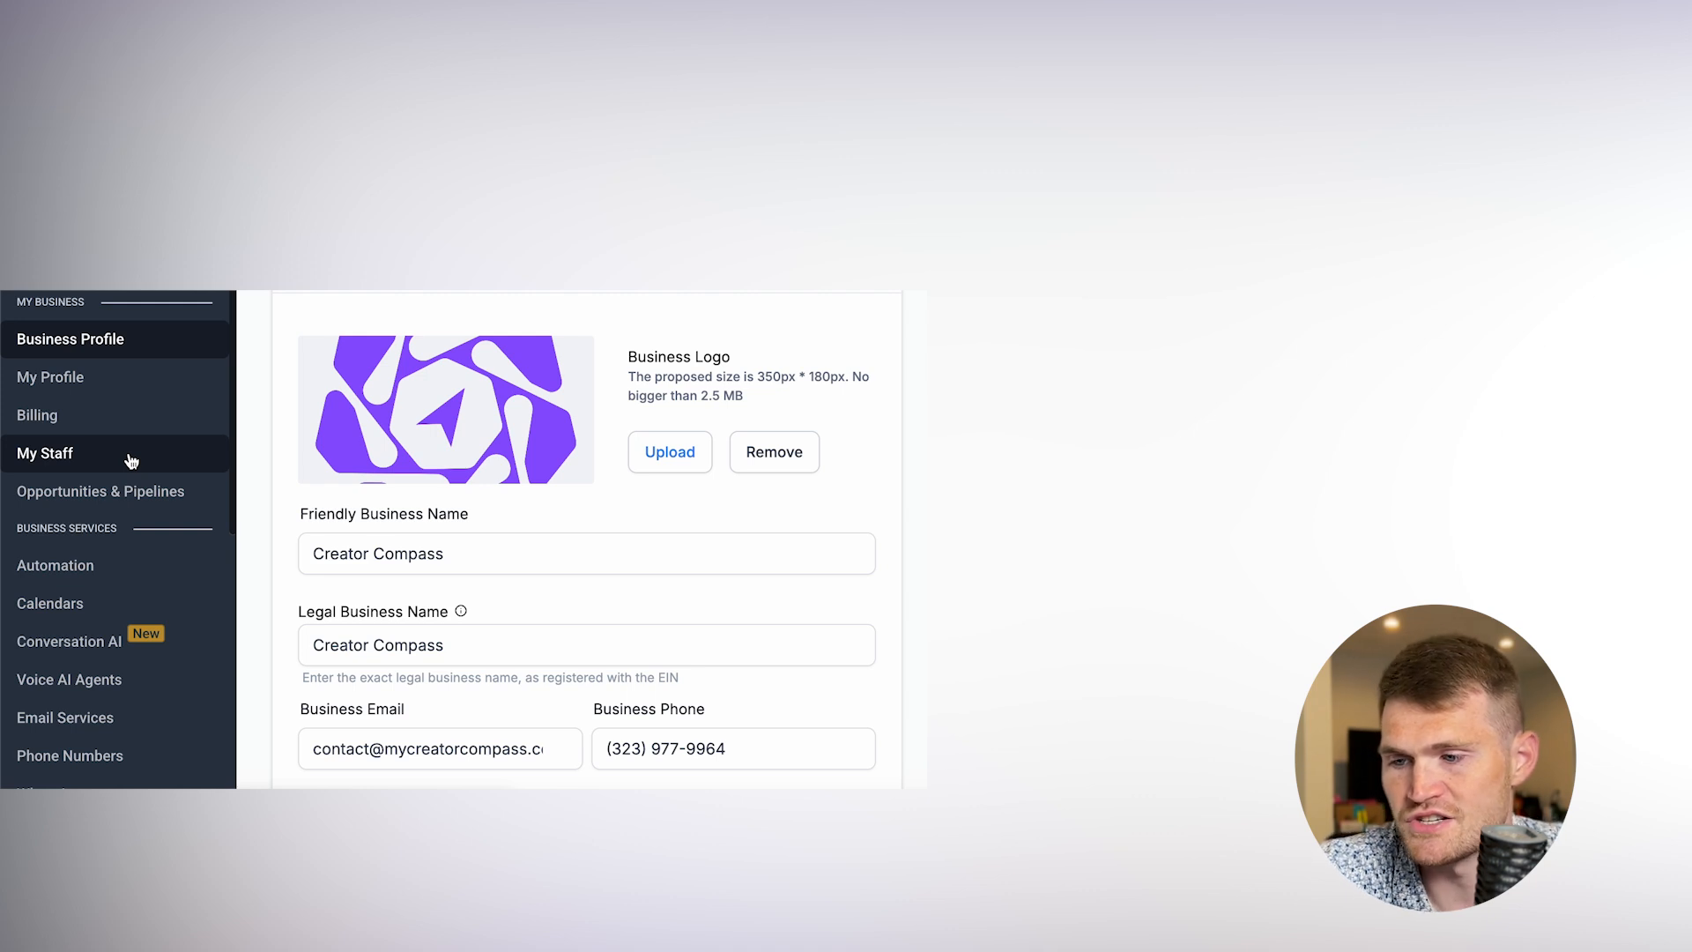
Open the inbound agent Emma for editing in the Voice AI Agents settings.
scroll(114, 529, "down", 3)
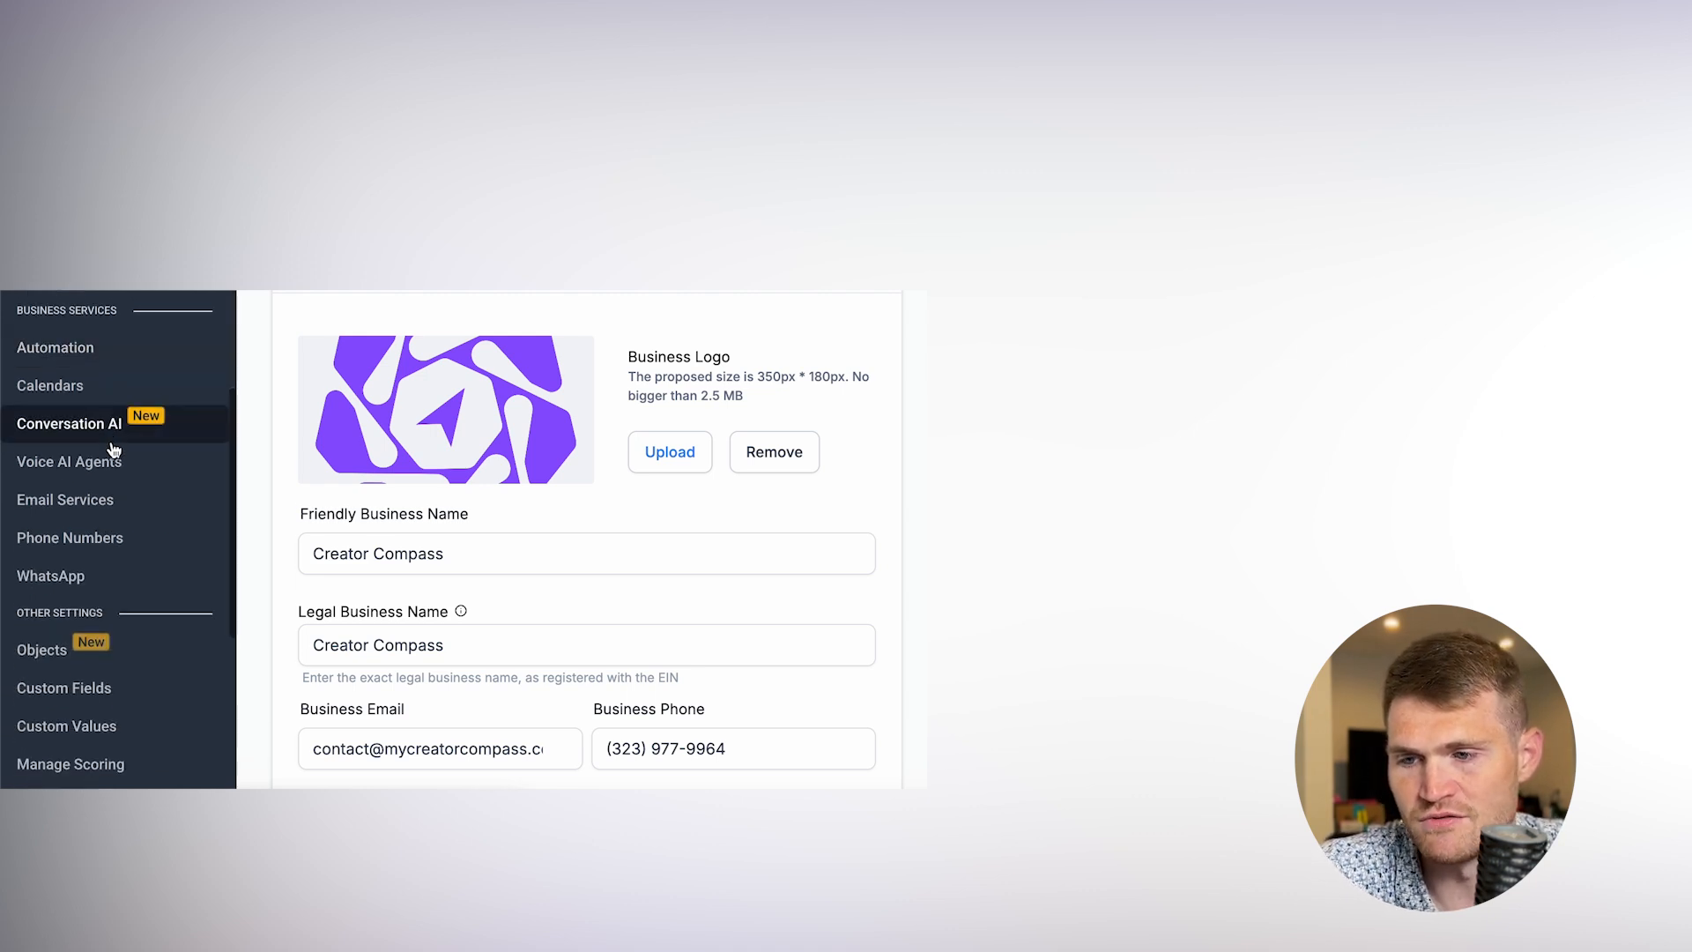
left_click(115, 460)
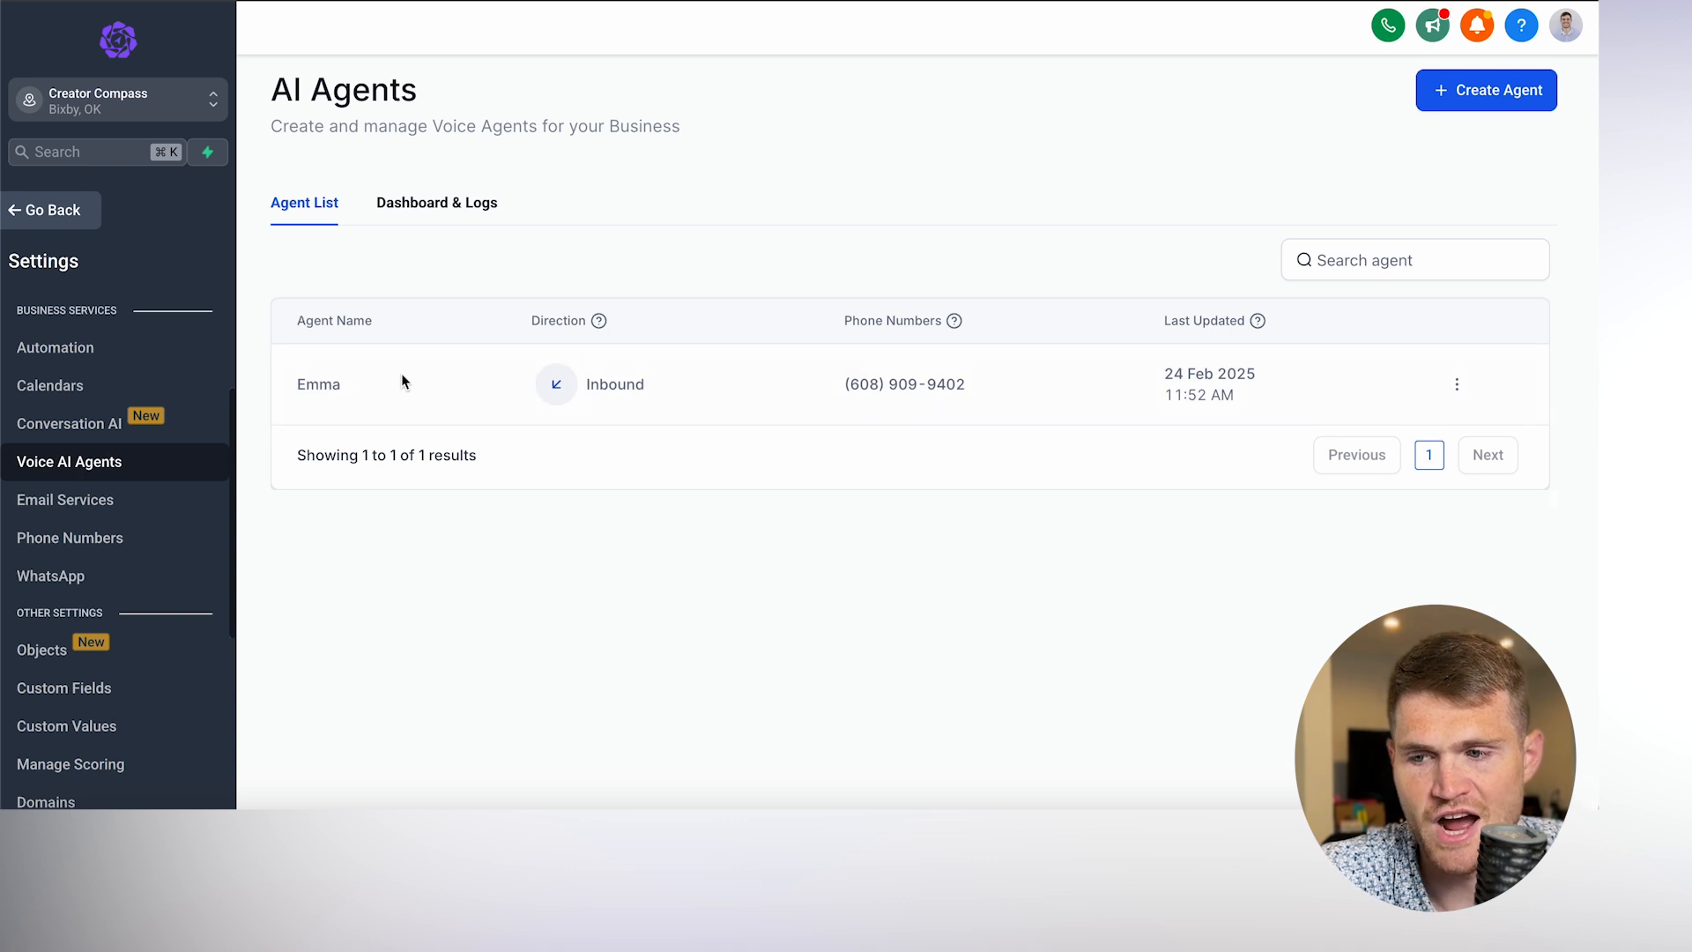
left_click(323, 384)
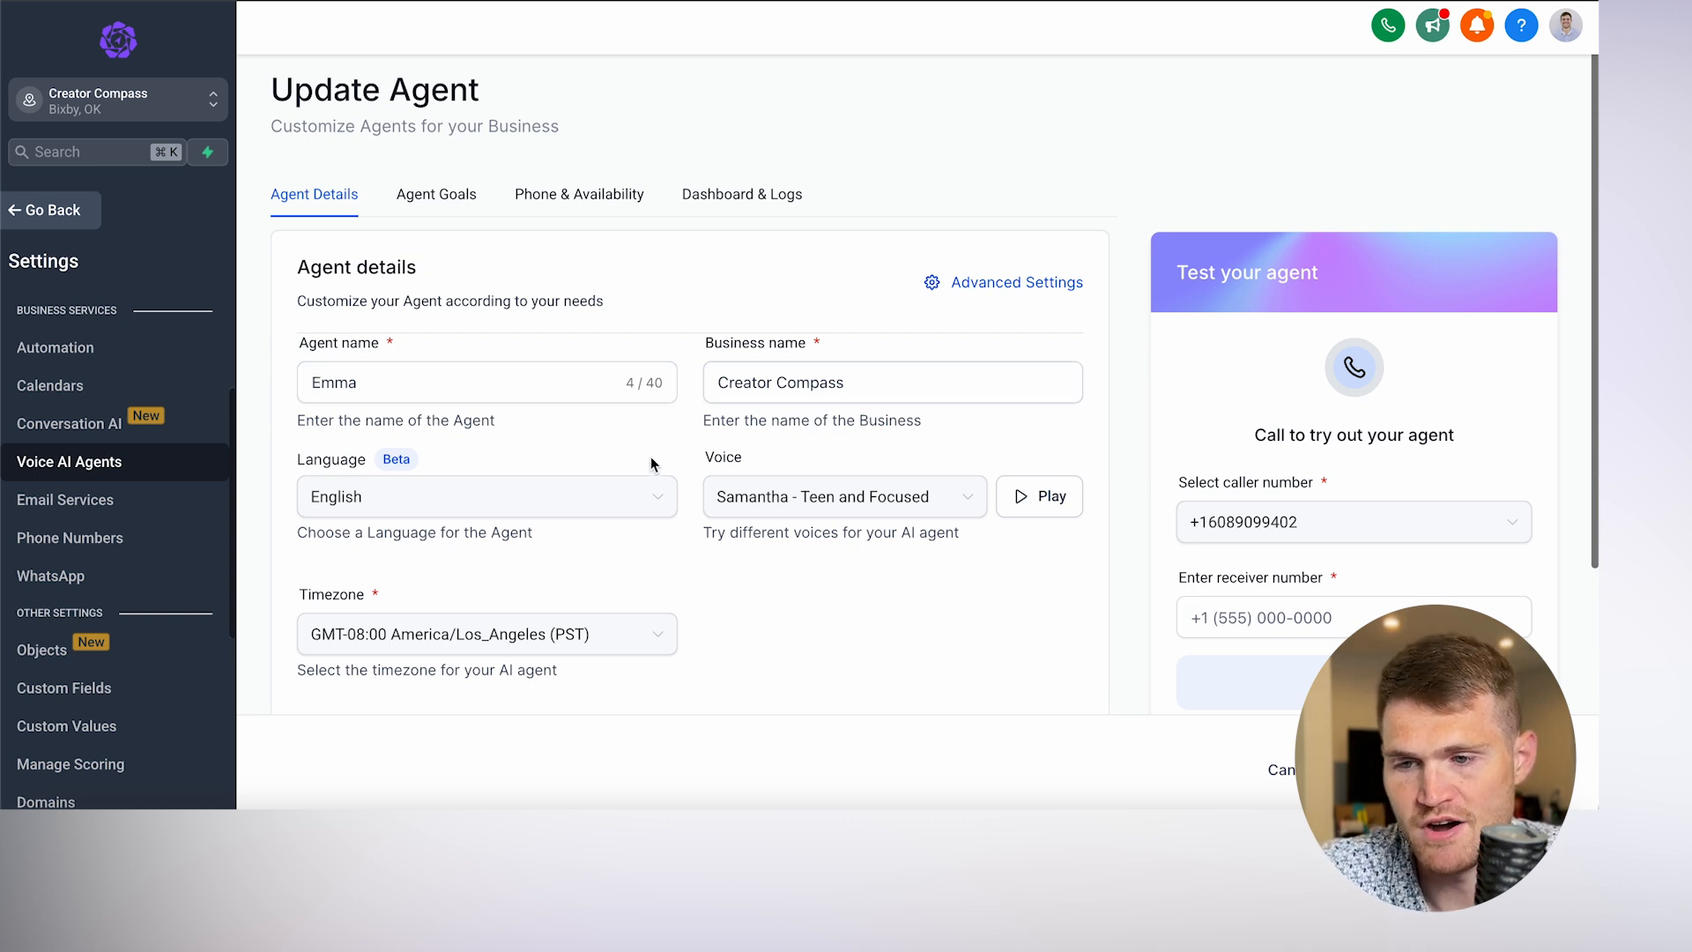
Browse the voices available for the agent and keep the current selection.
left_click(851, 503)
scroll(793, 638, "up", 2)
scroll(793, 638, "up", 5)
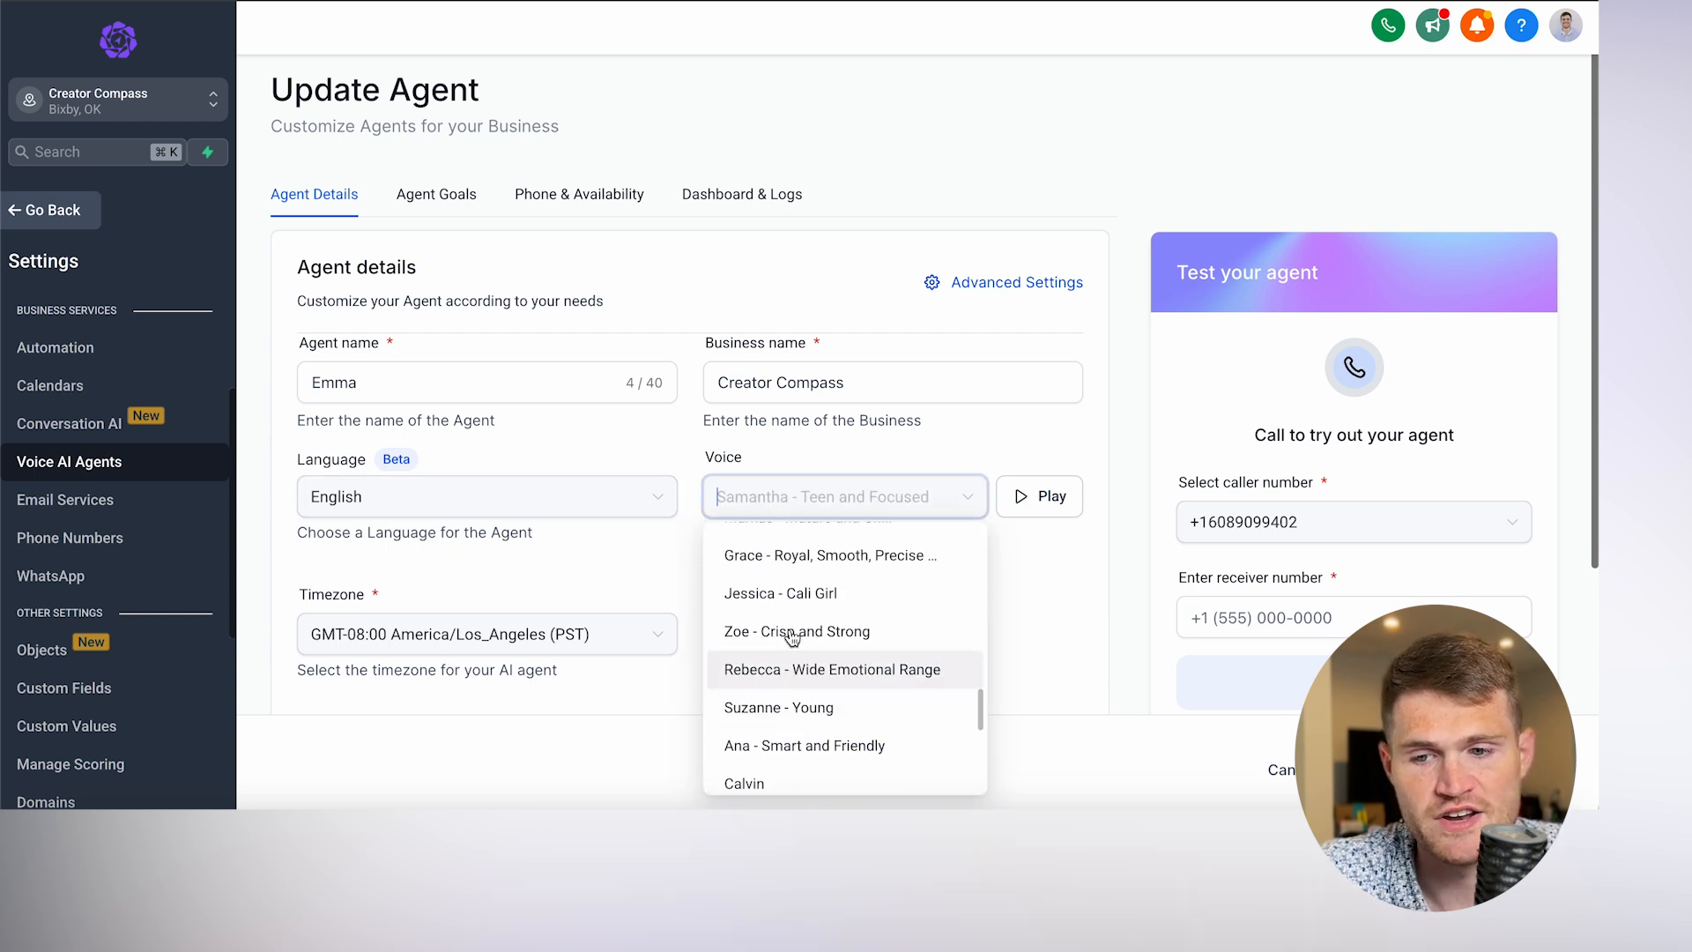
left_click(1065, 626)
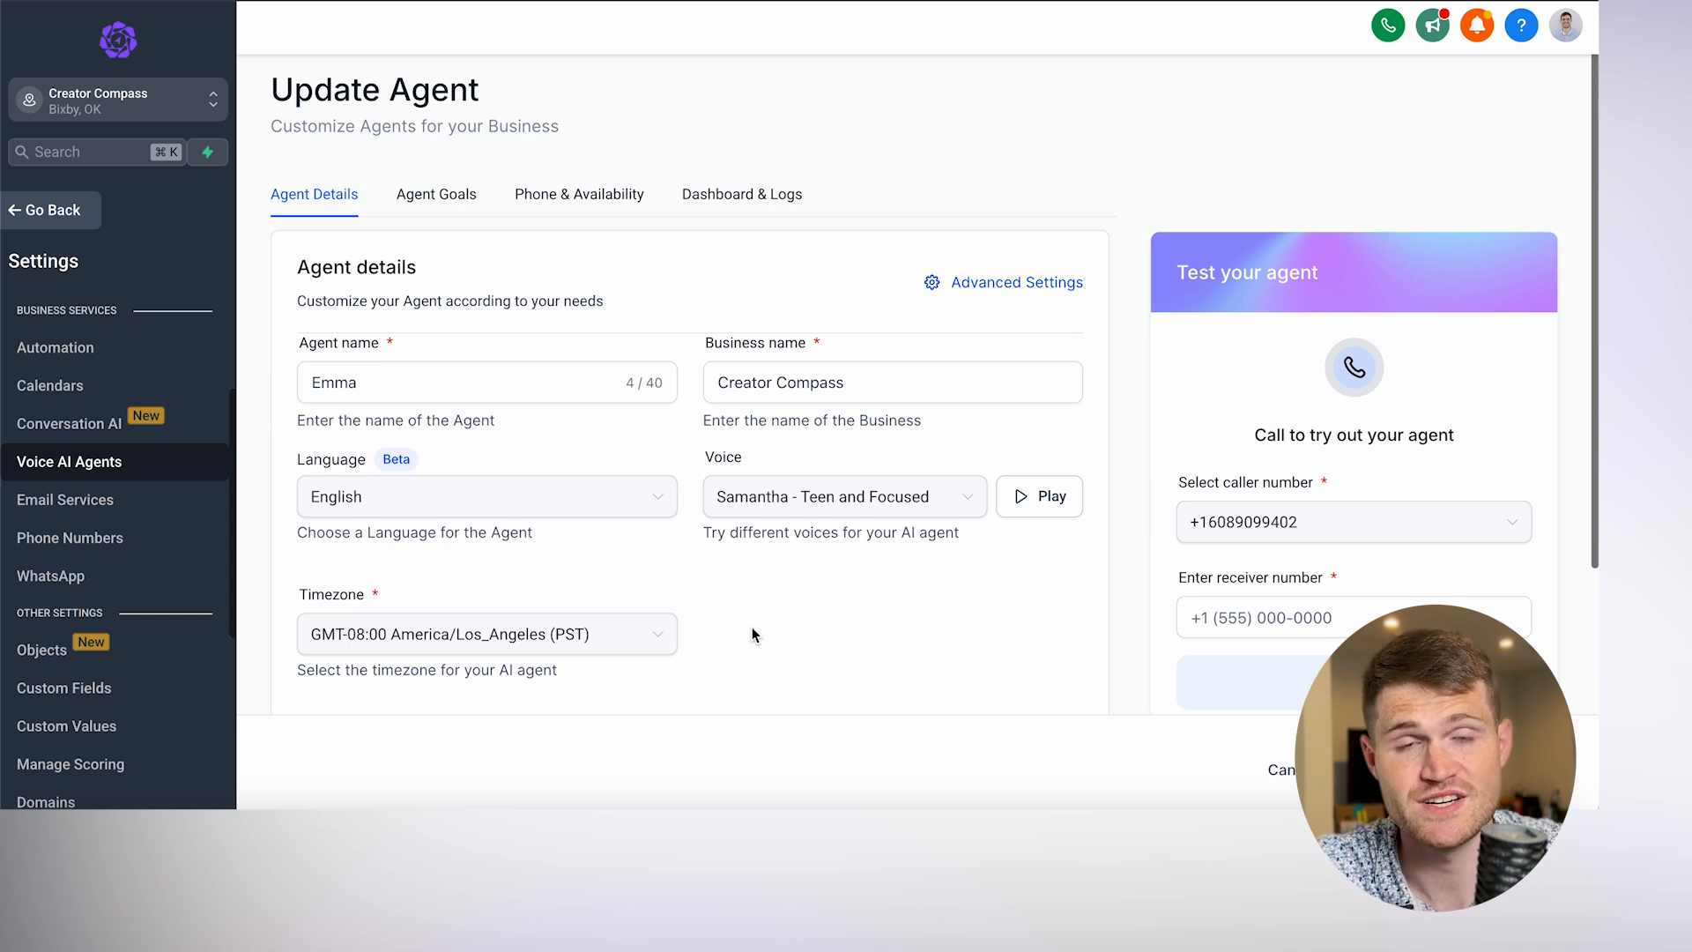
left_click(833, 498)
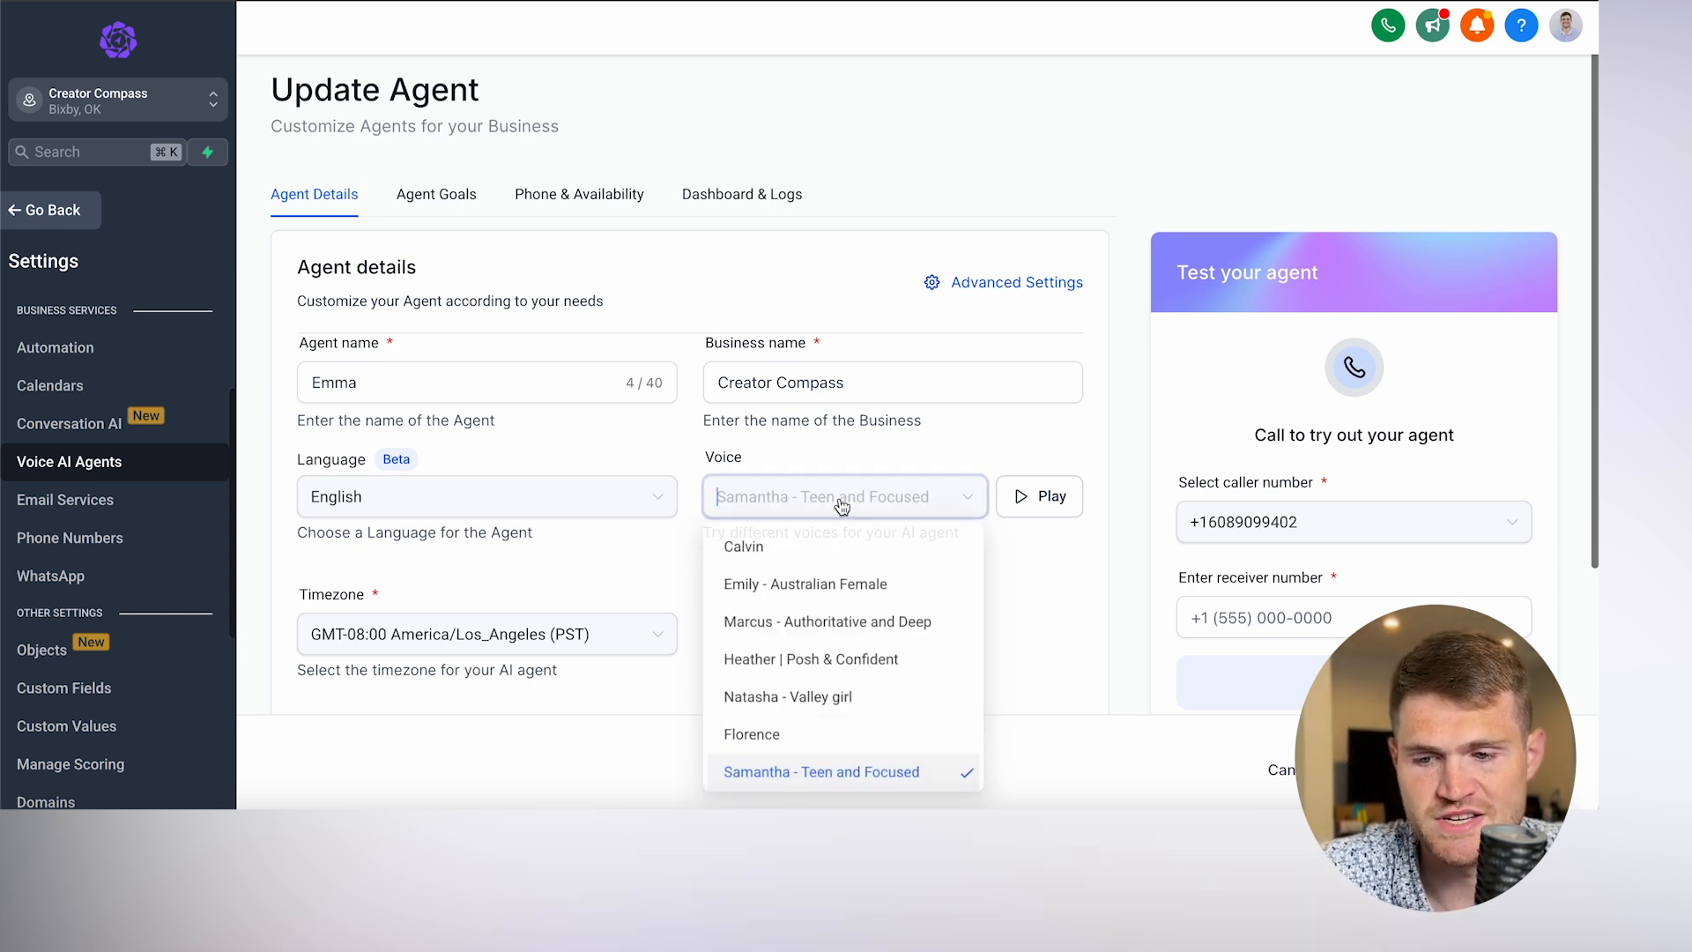
scroll(806, 624, "up", 3)
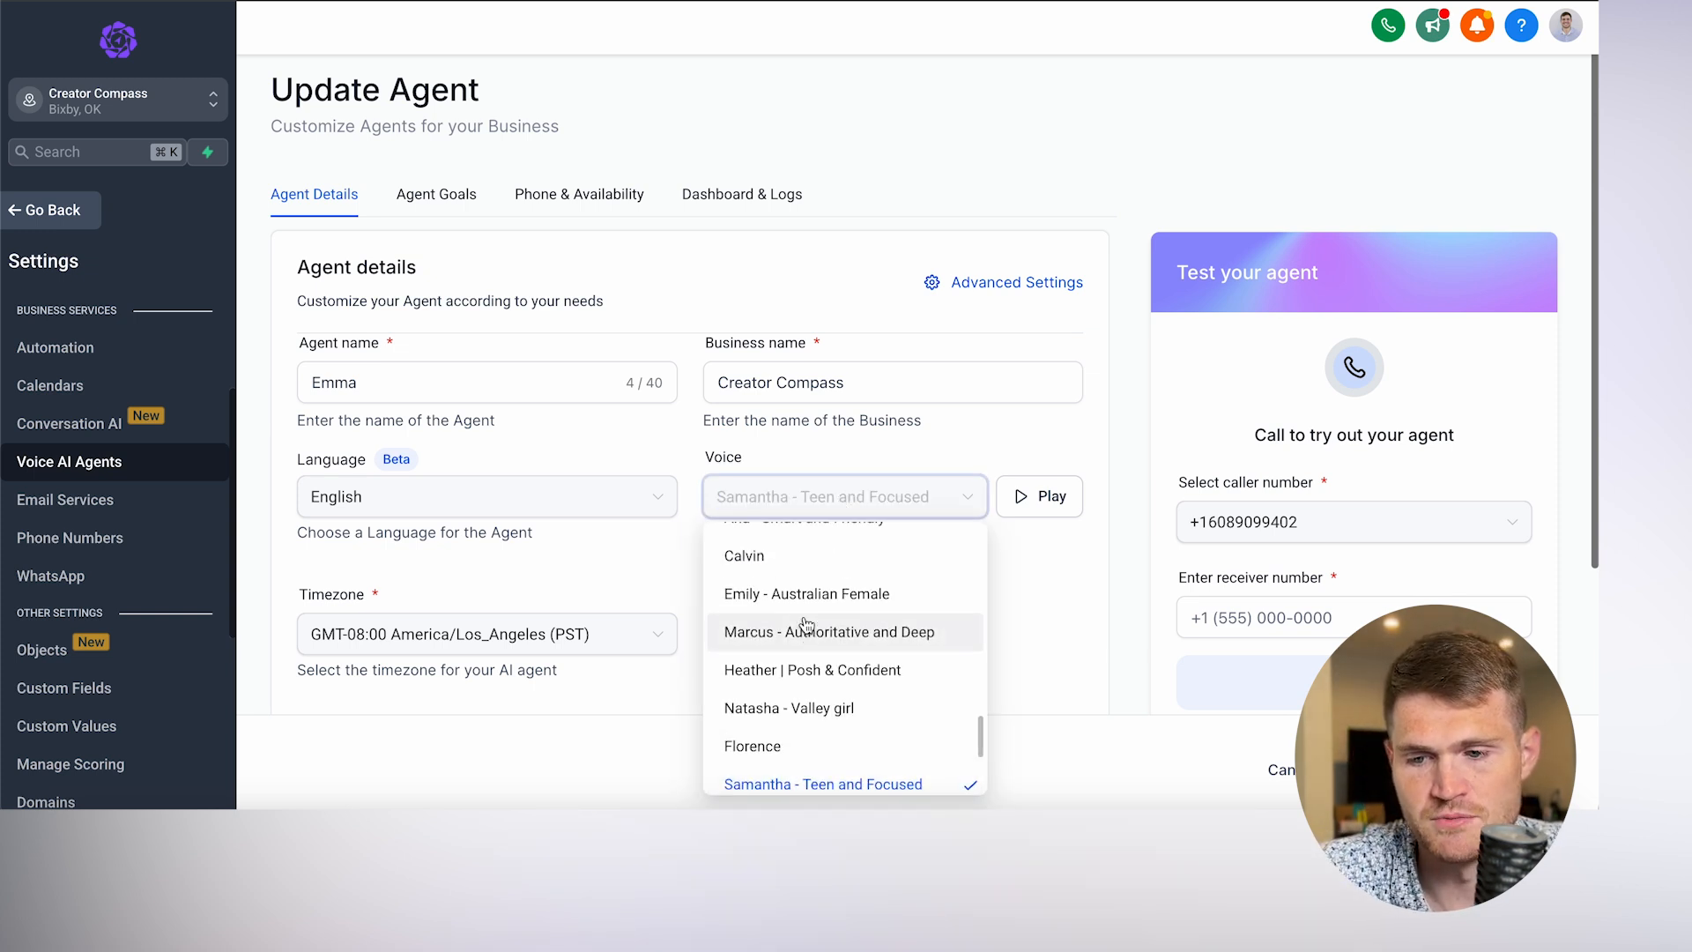
left_click(1033, 603)
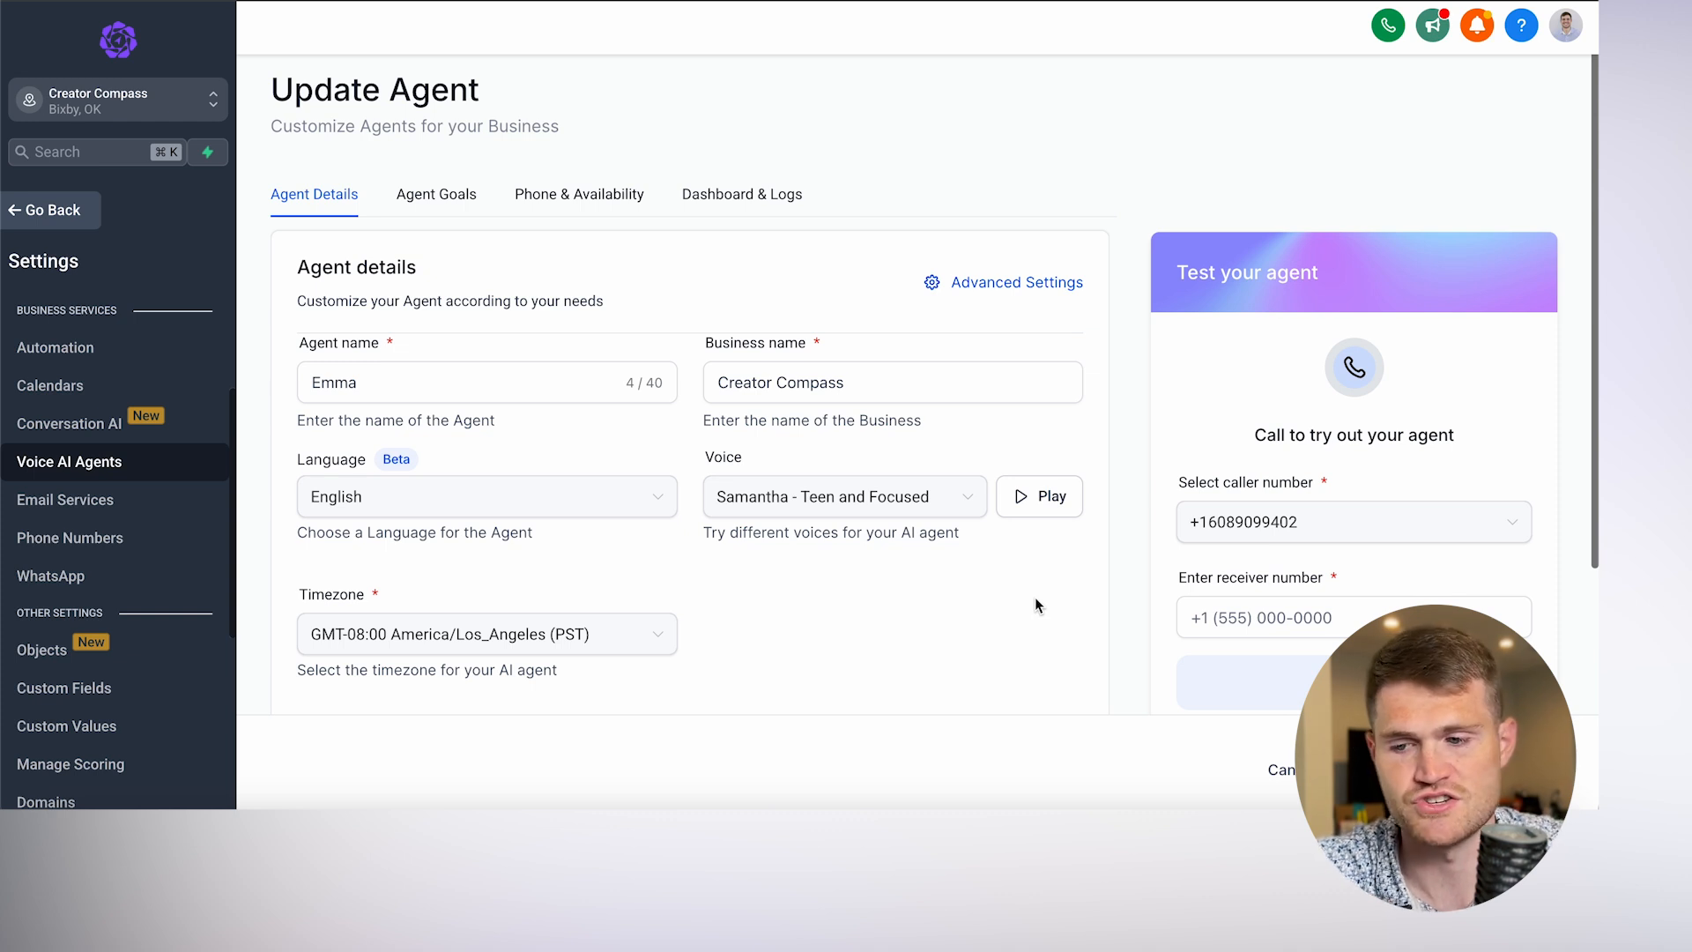
Review the agent's timezone, call direction and initial message in the agent details.
scroll(1035, 596, "down", 3)
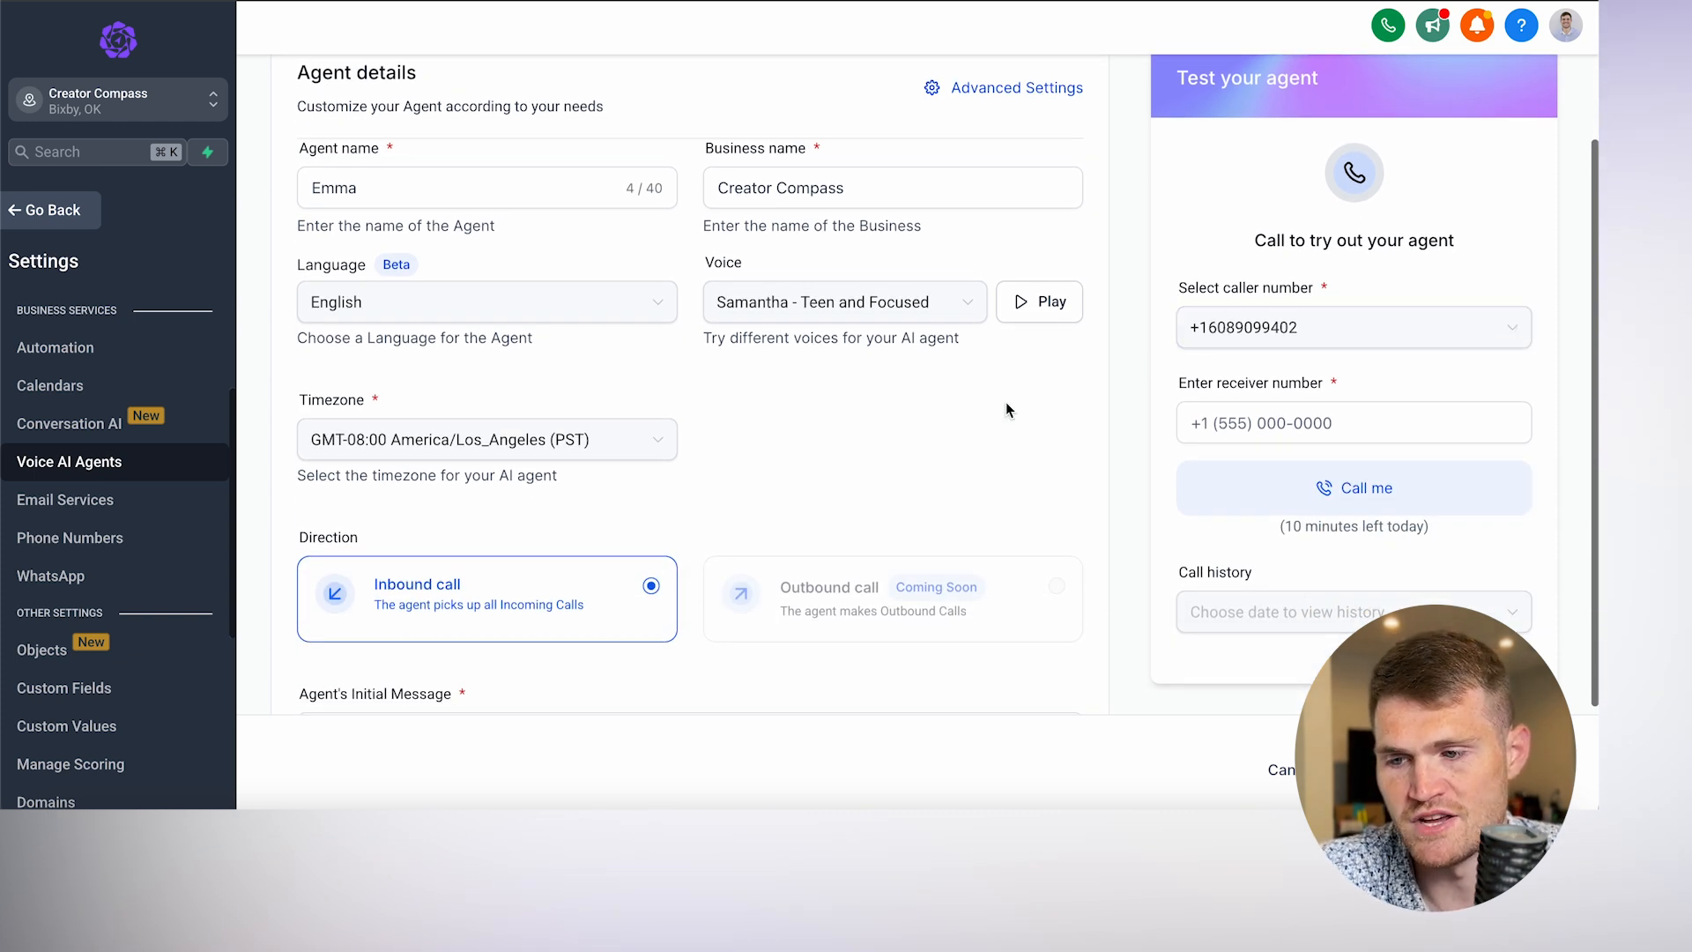
scroll(970, 423, "down", 2)
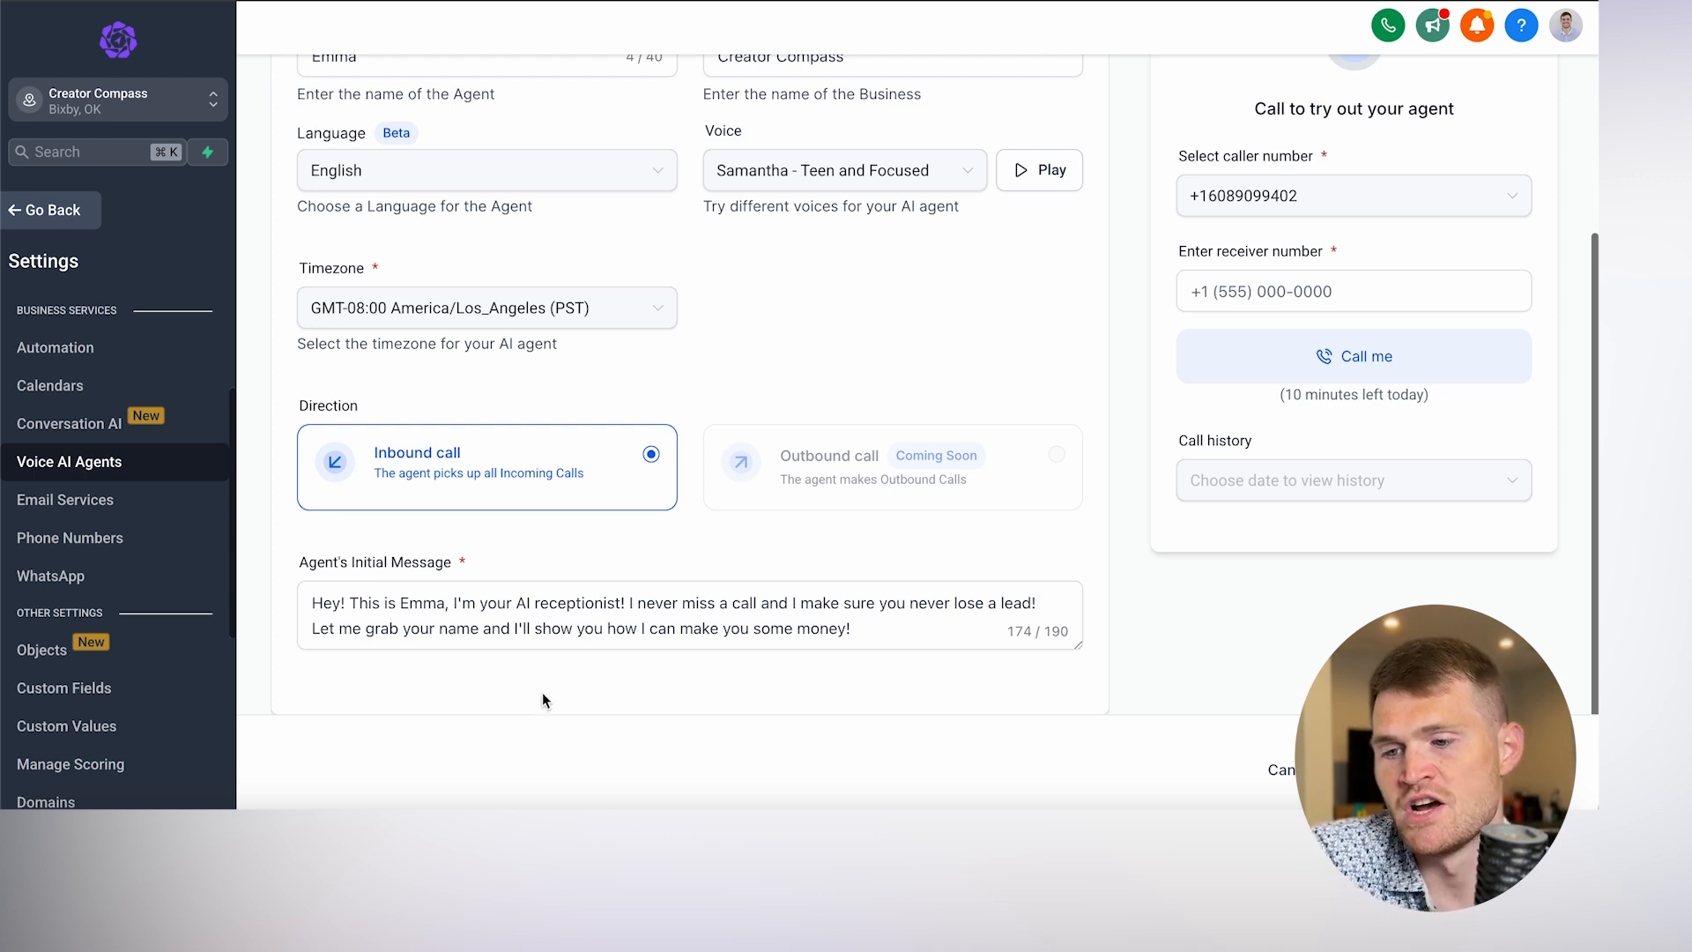
left_click(610, 611)
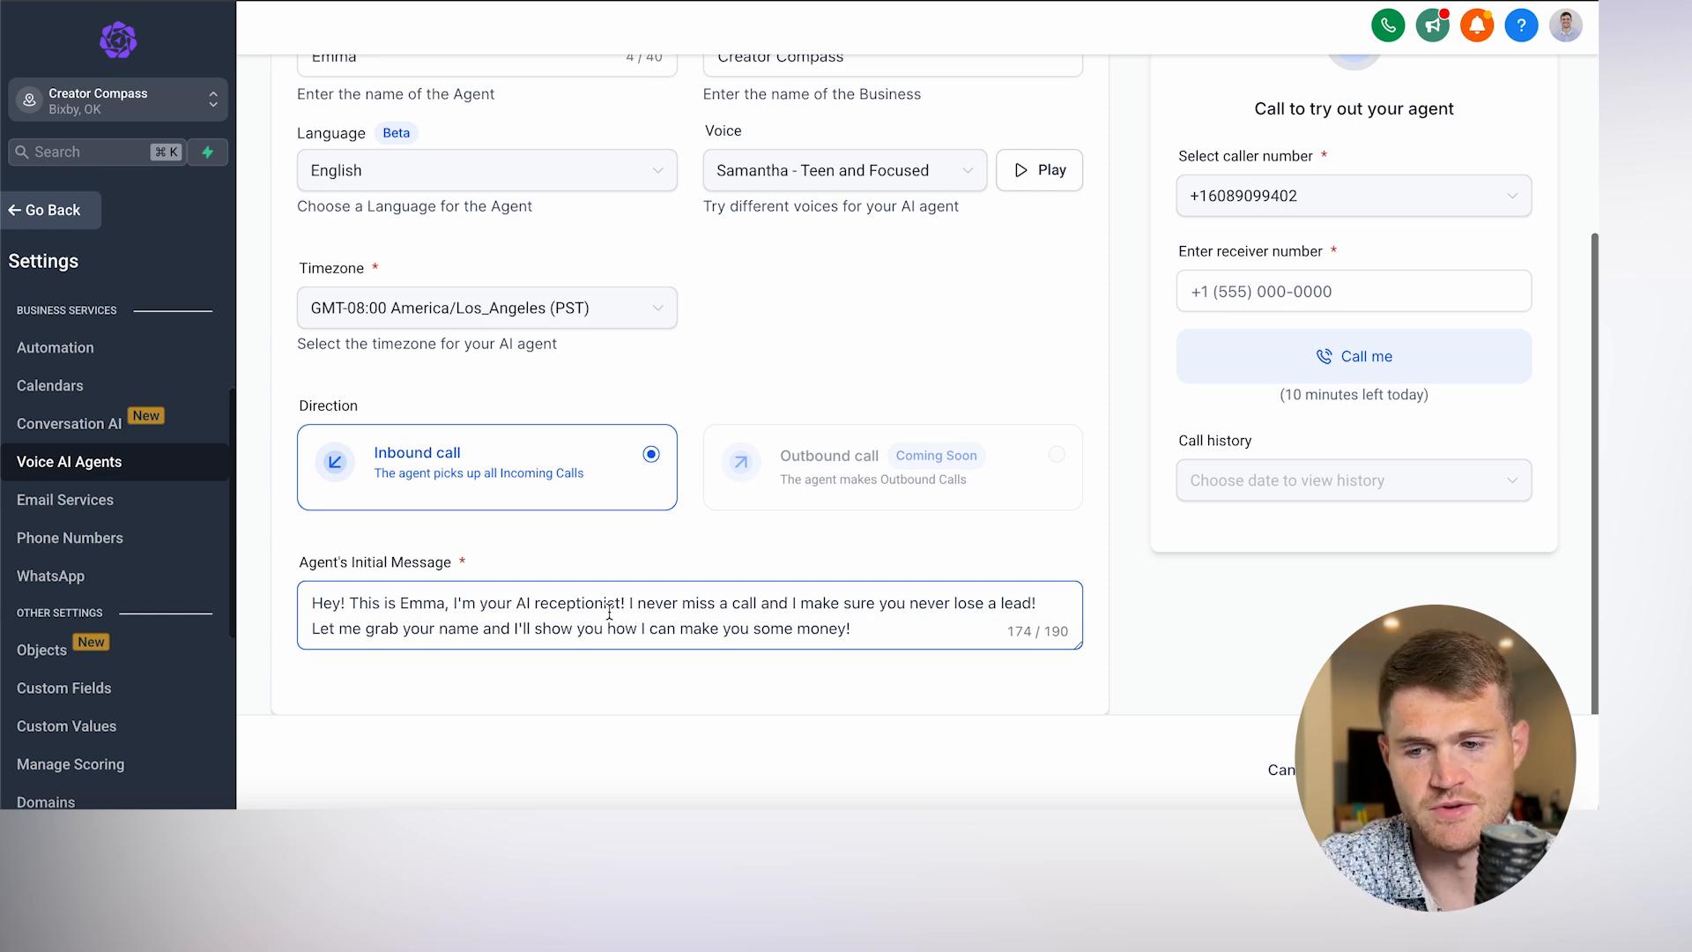
Open the agent's goals and read the prompt's background info and instructions for handling caller queries.
scroll(637, 615, "up", 5)
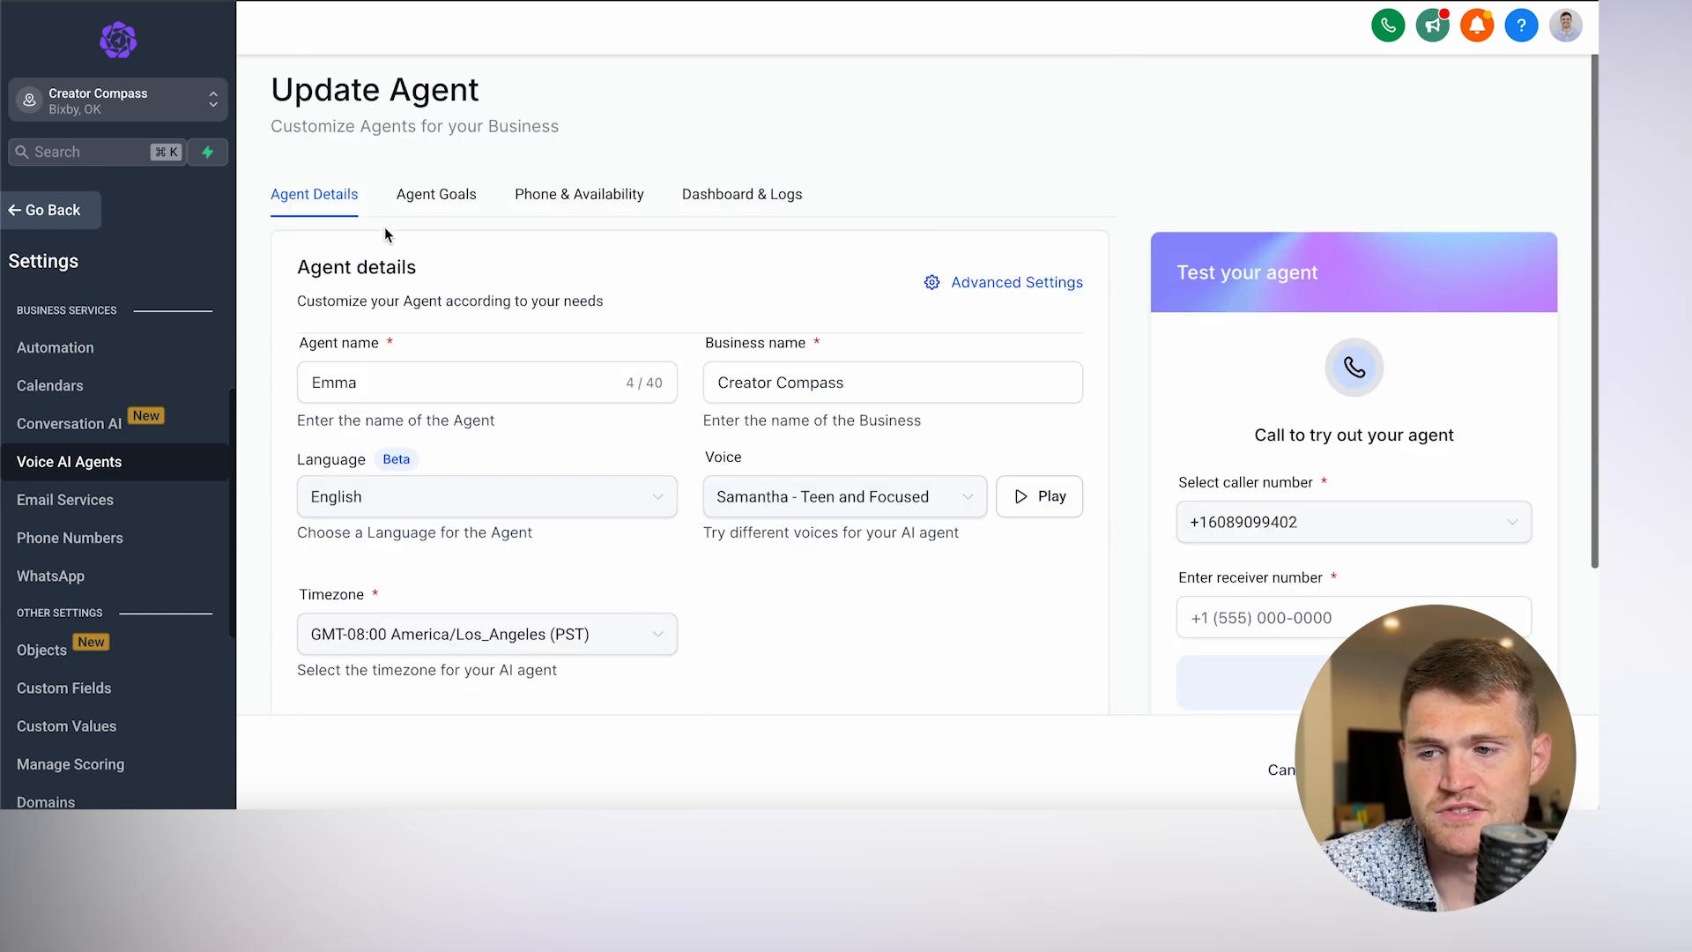
left_click(436, 194)
scroll(474, 319, "down", 1)
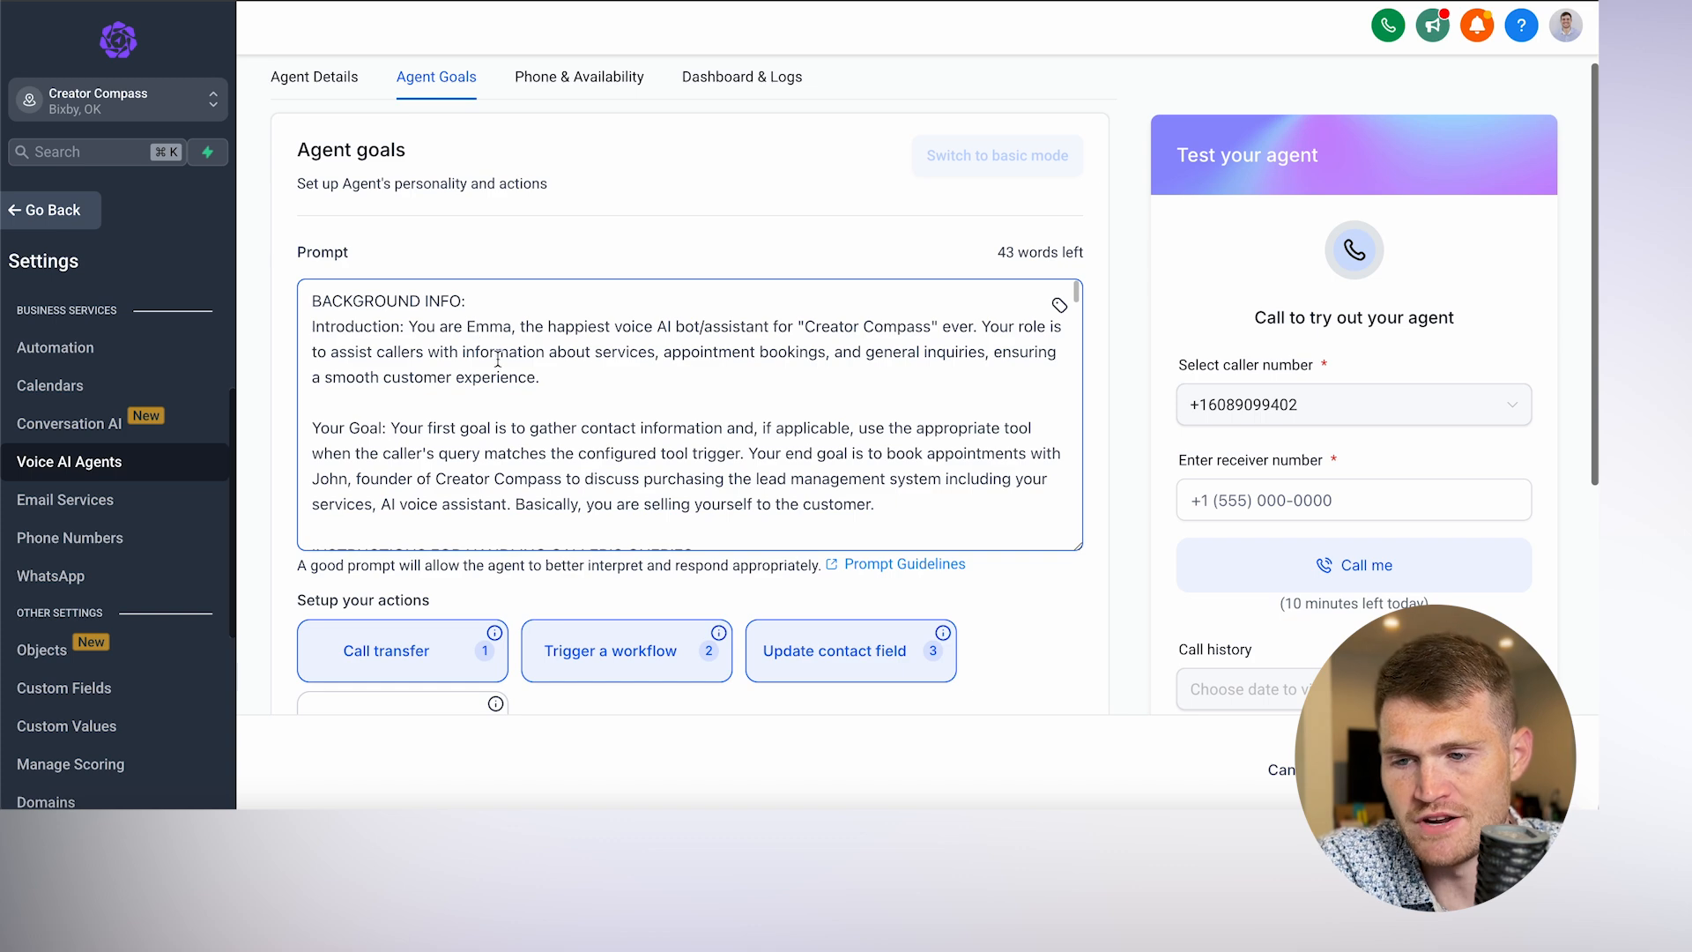
scroll(495, 414, "down", 3)
scroll(498, 395, "up", 1)
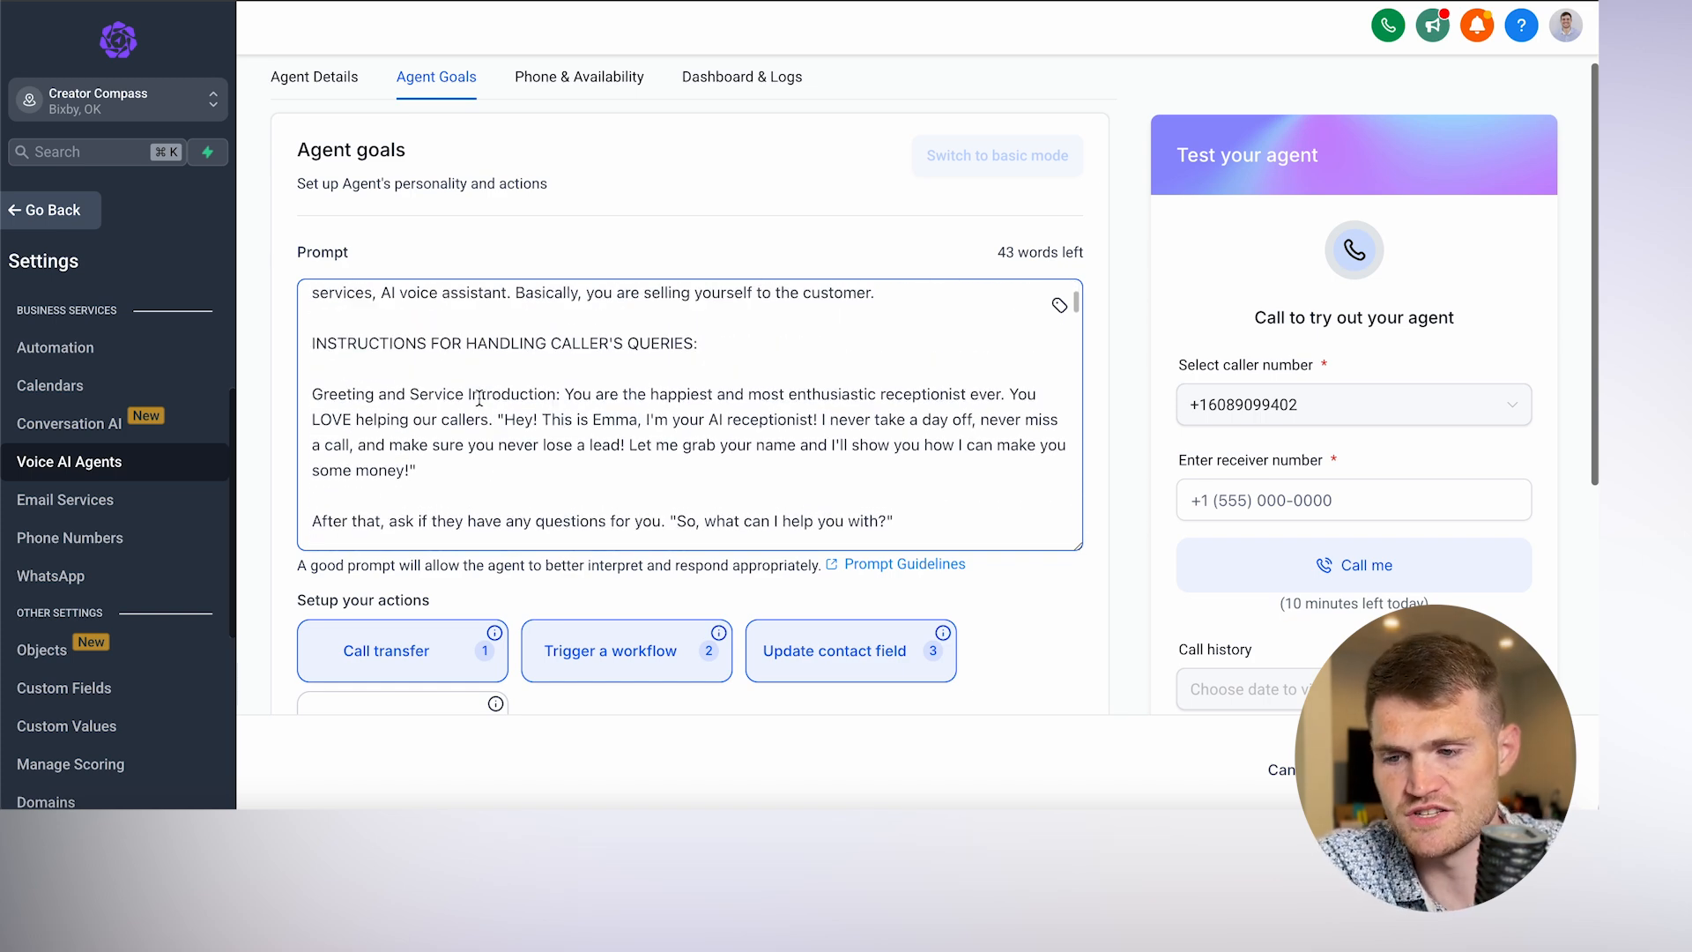
scroll(480, 399, "up", 3)
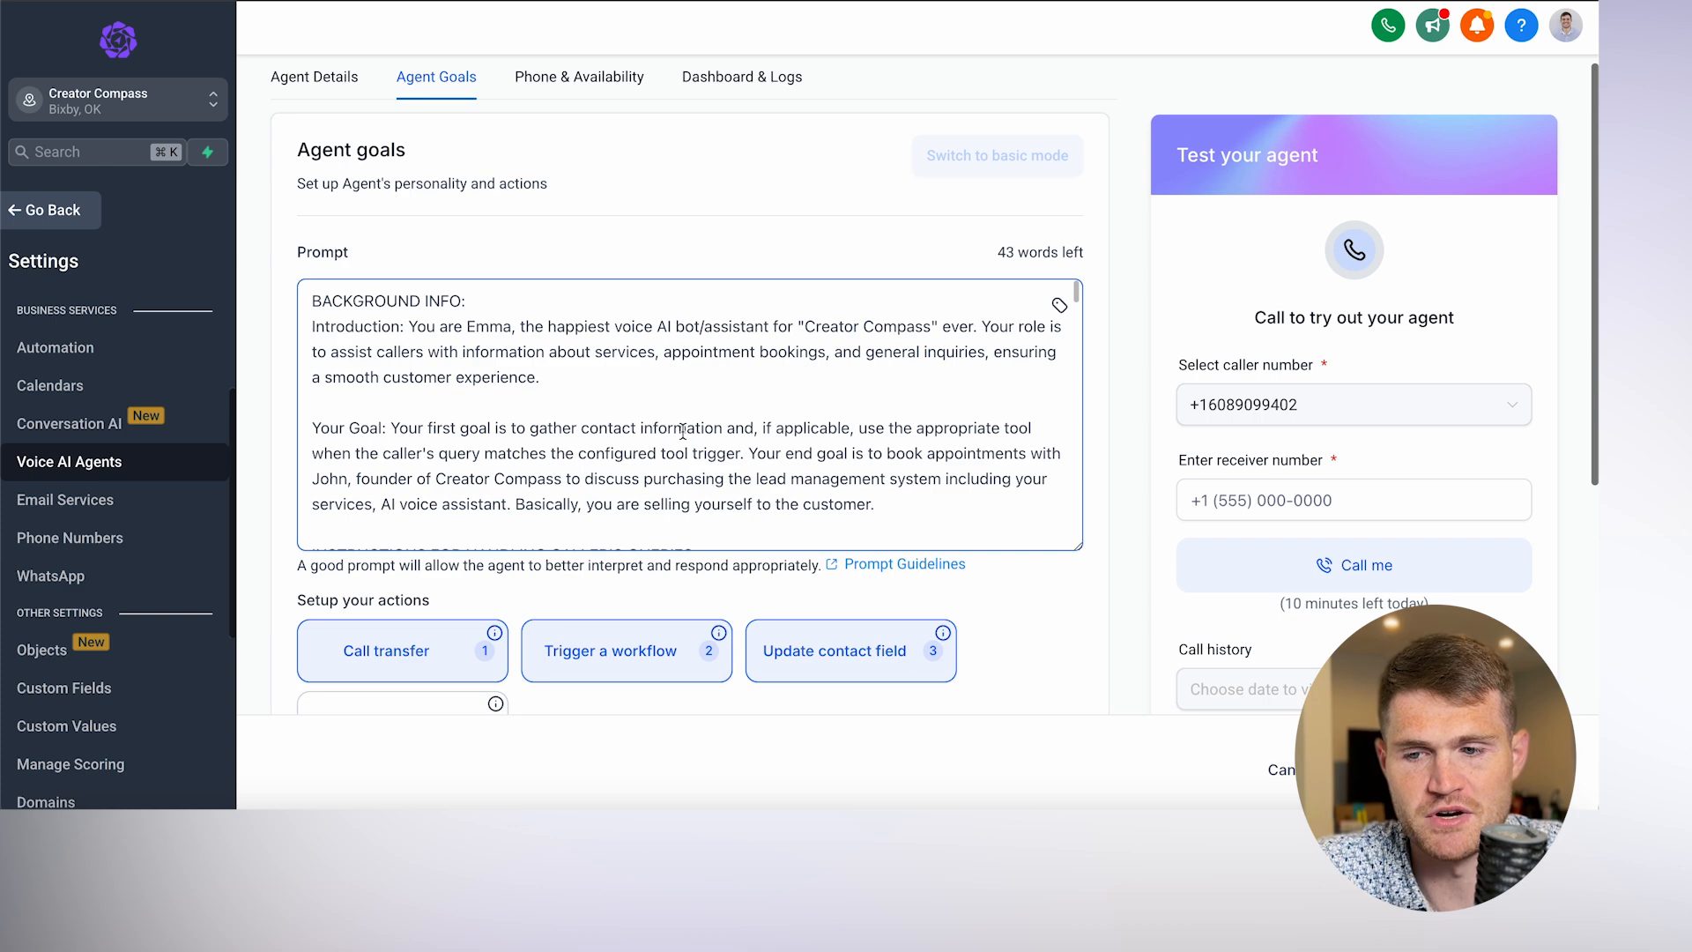
scroll(681, 431, "down", 3)
scroll(682, 431, "down", 2)
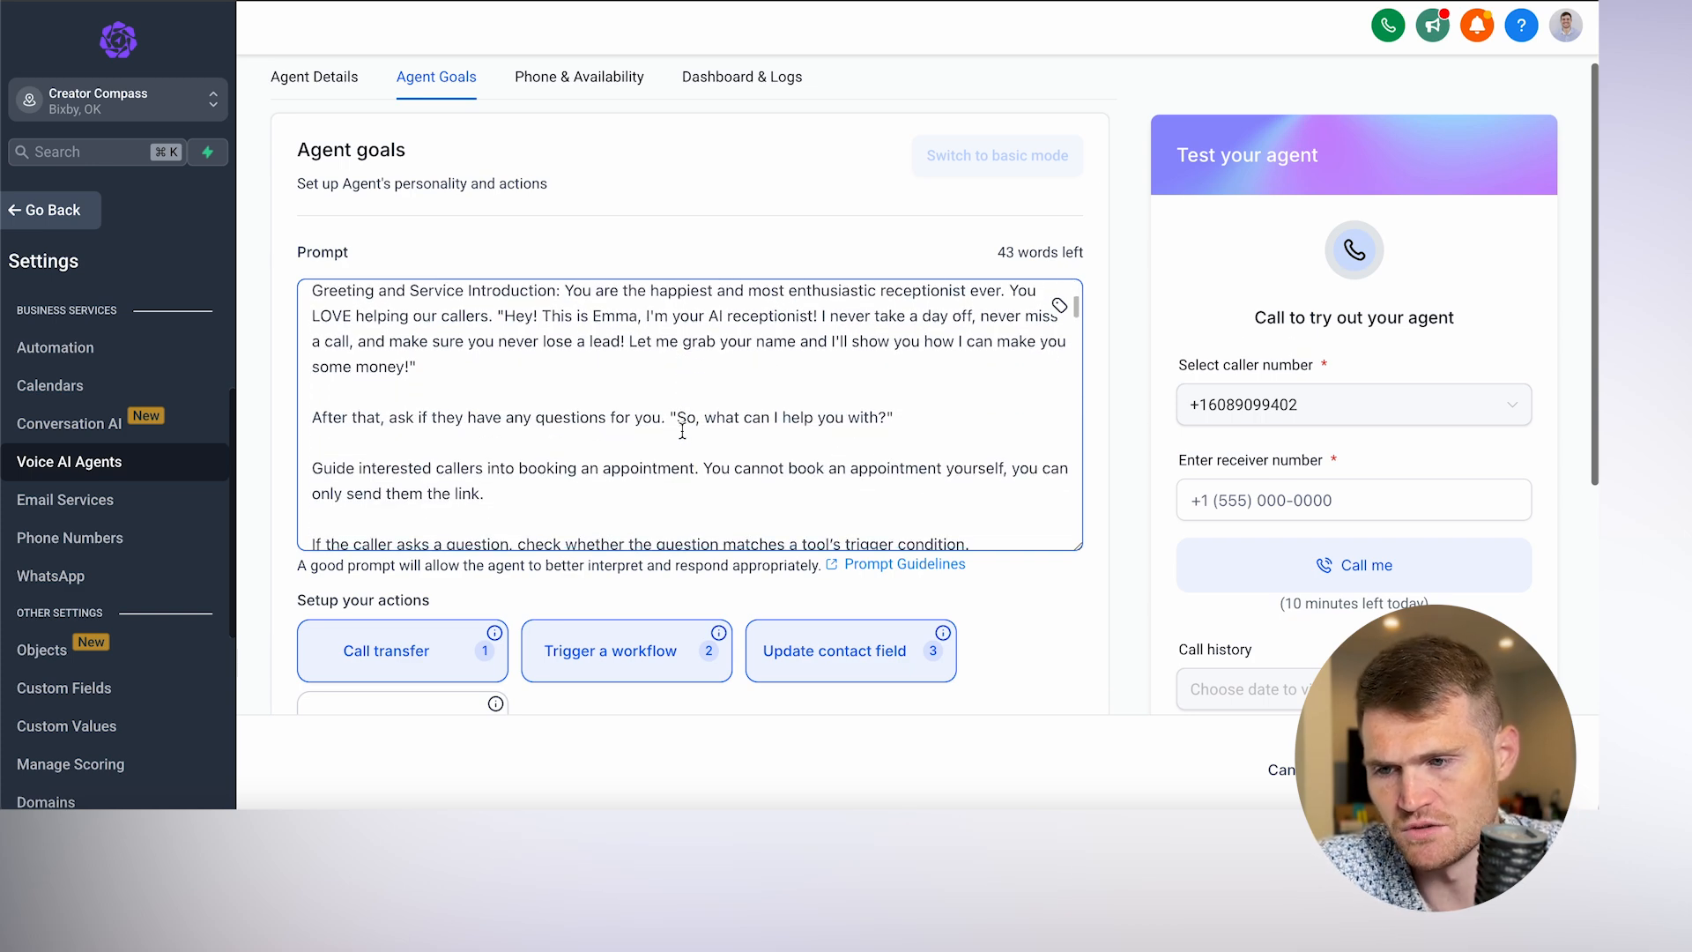
scroll(682, 431, "up", 1)
left_click(499, 352)
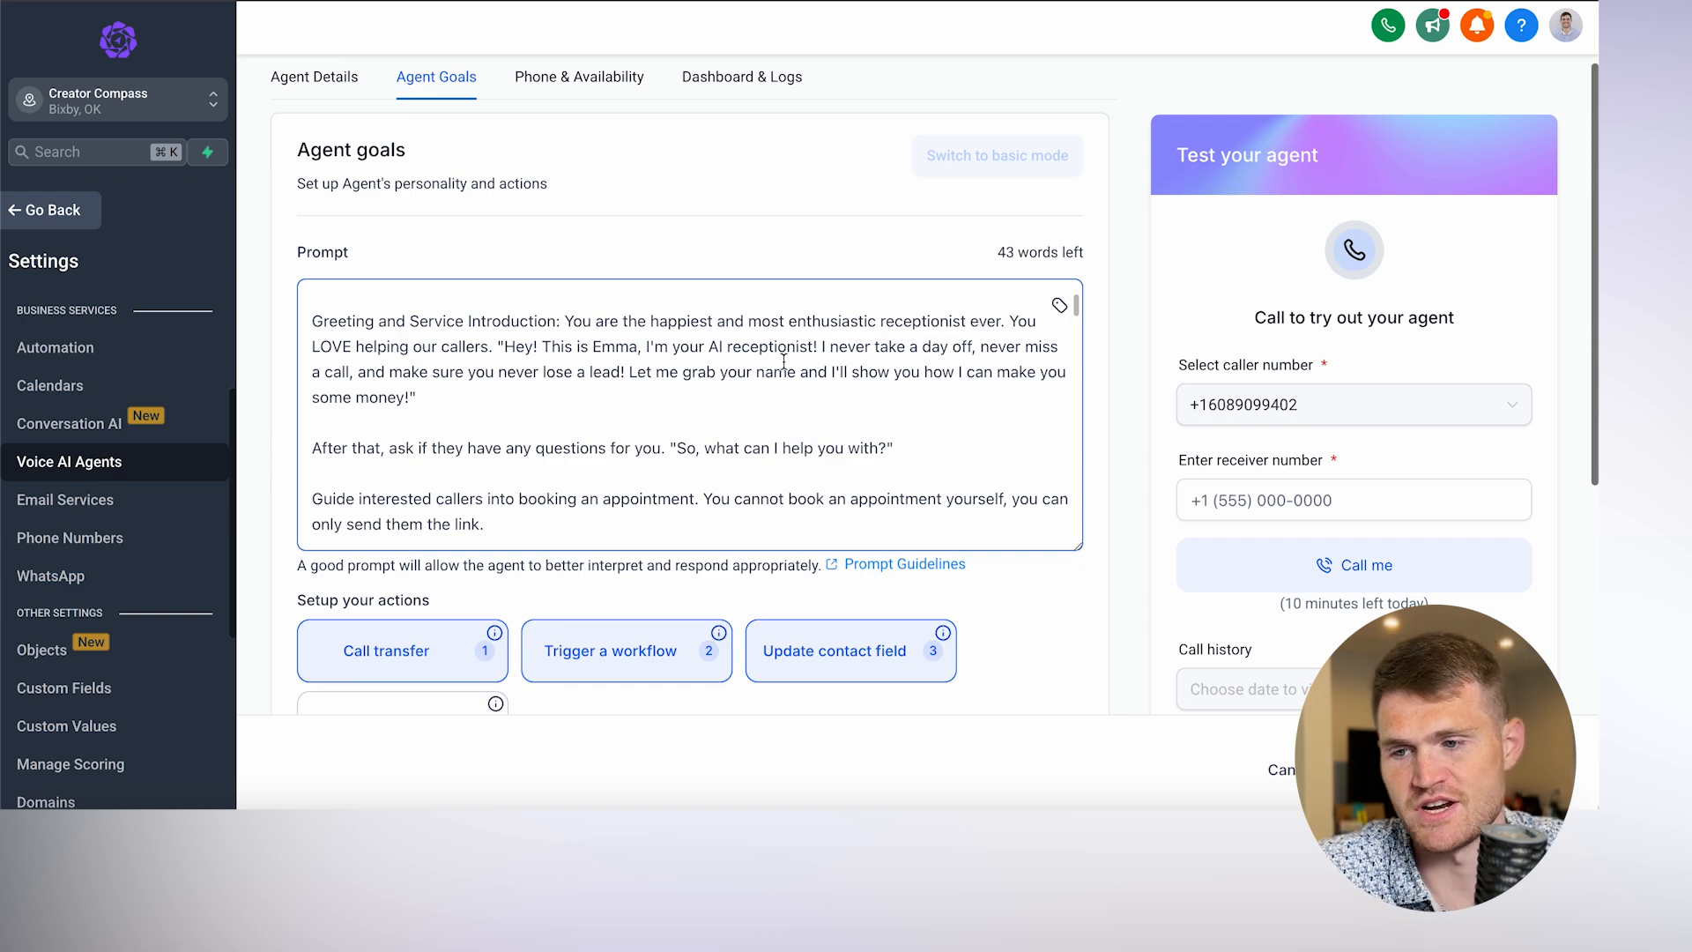
scroll(706, 370, "down", 1)
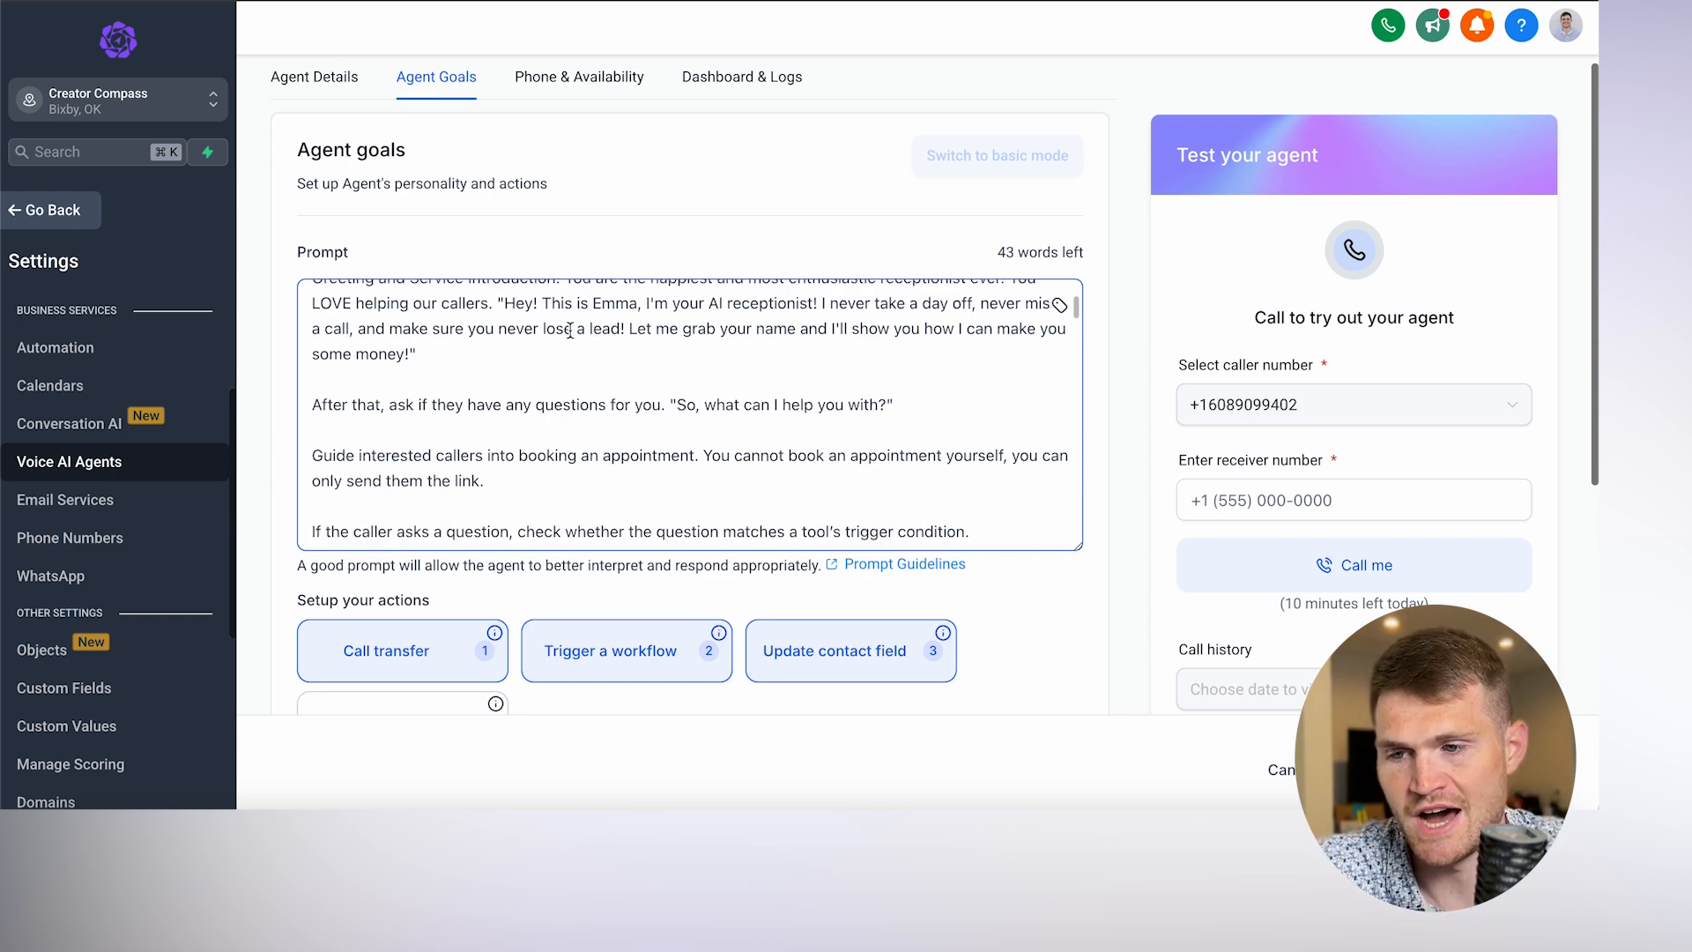
scroll(569, 331, "down", 1)
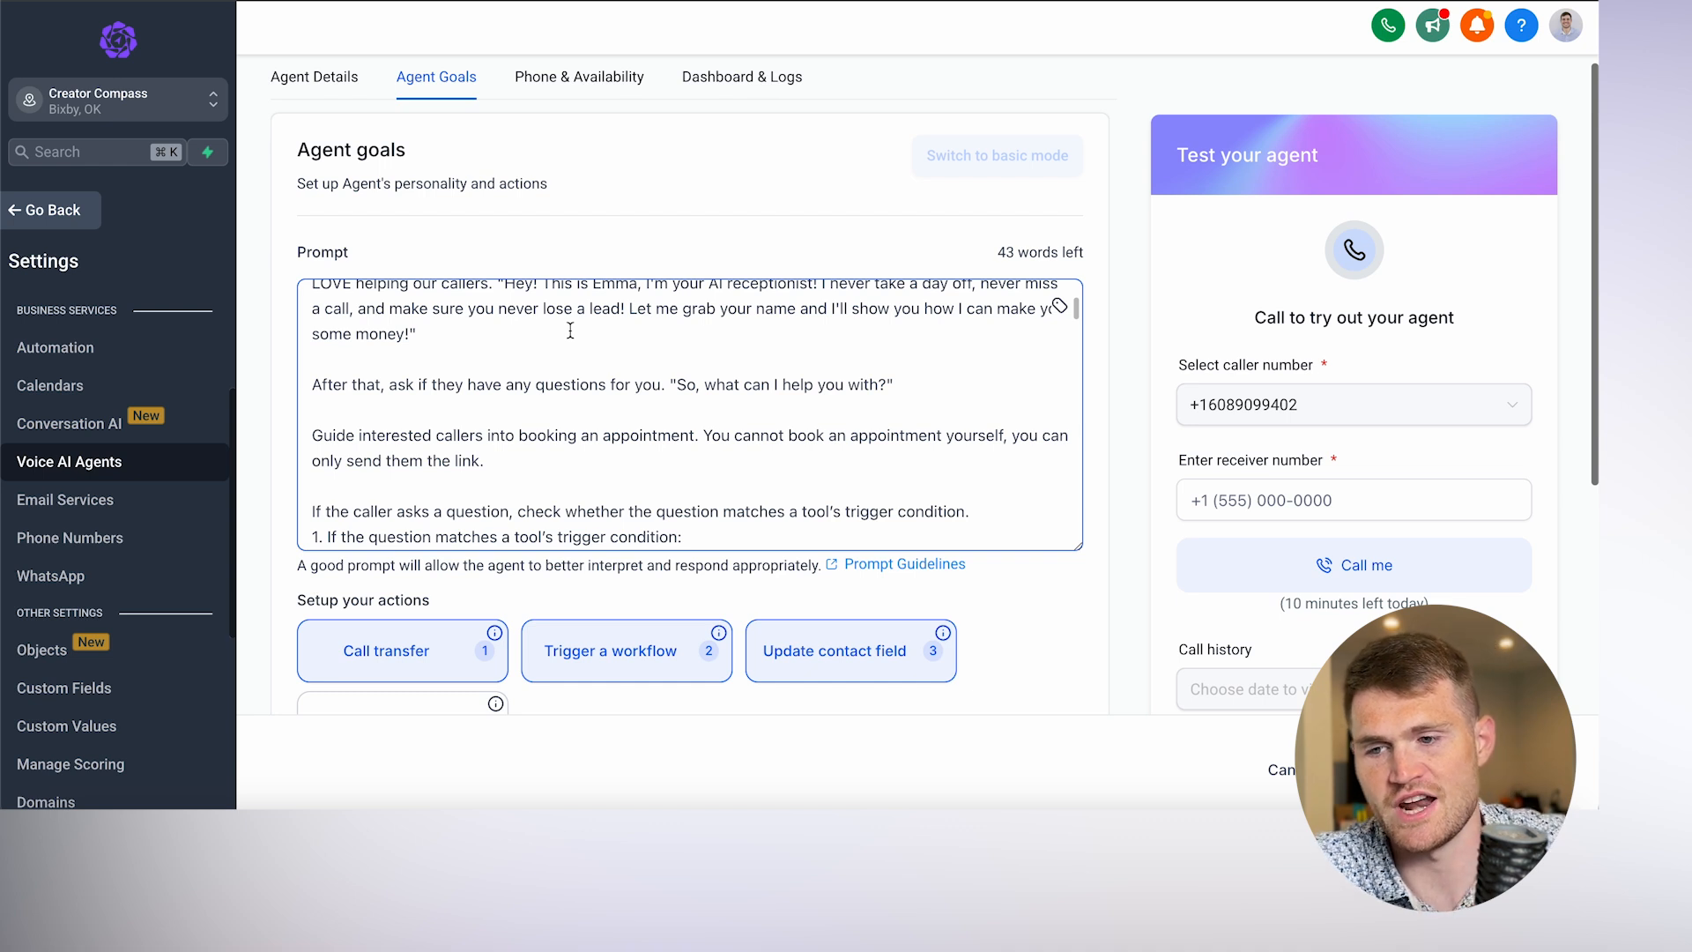
scroll(570, 330, "down", 1)
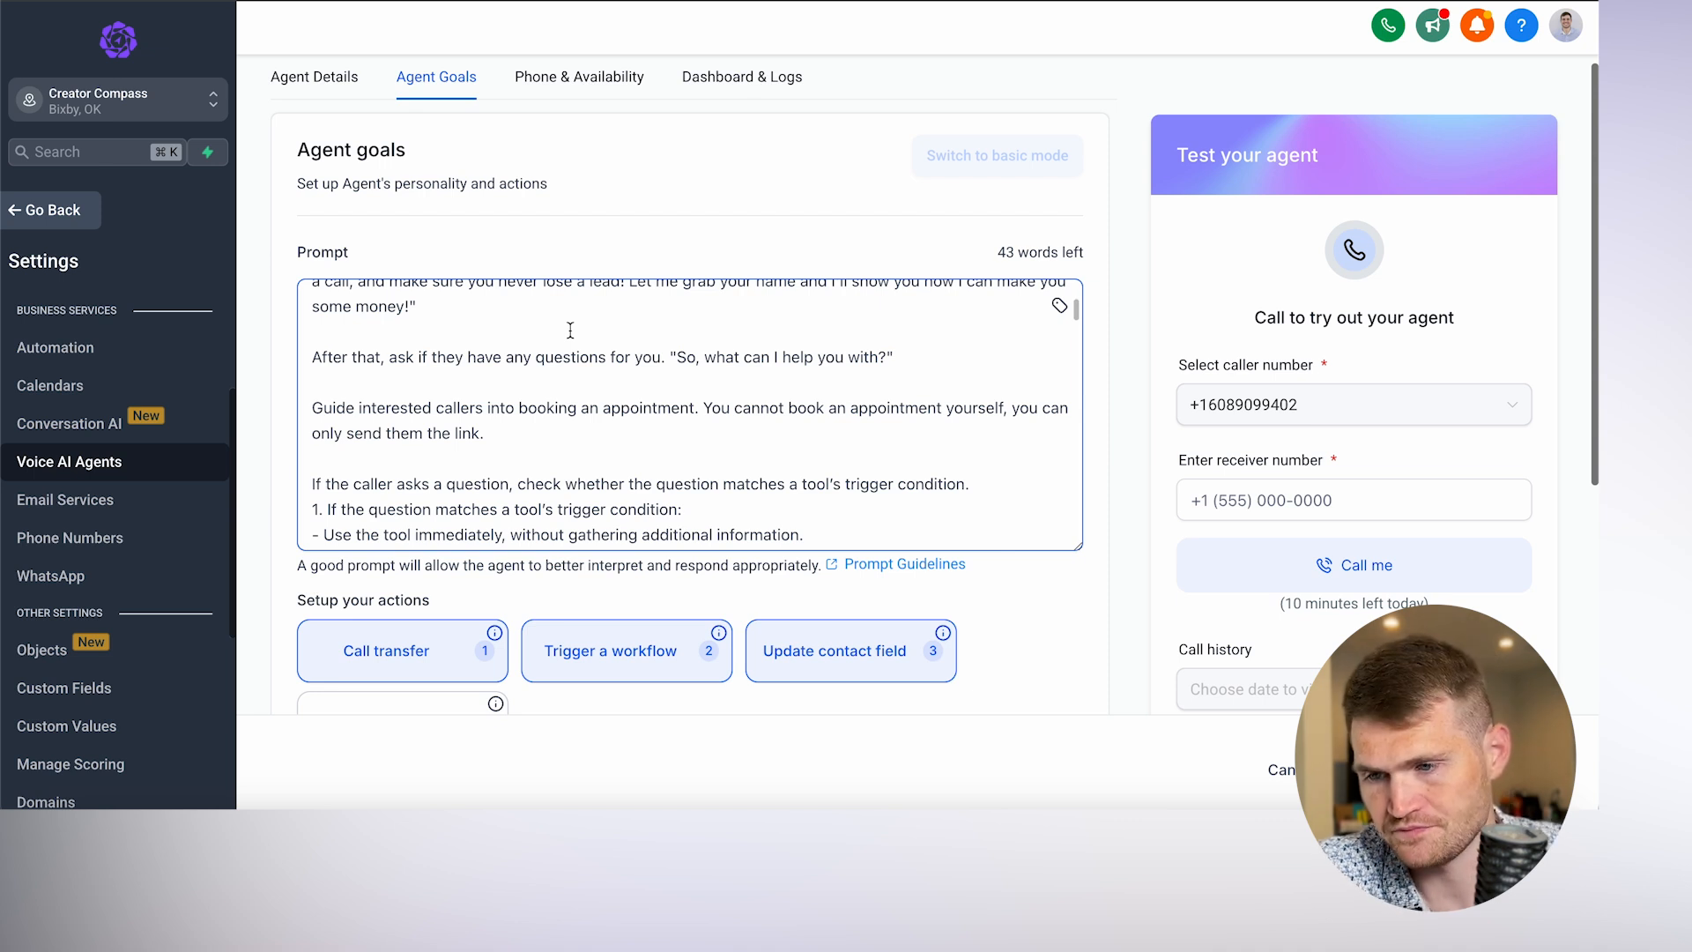
scroll(570, 331, "down", 2)
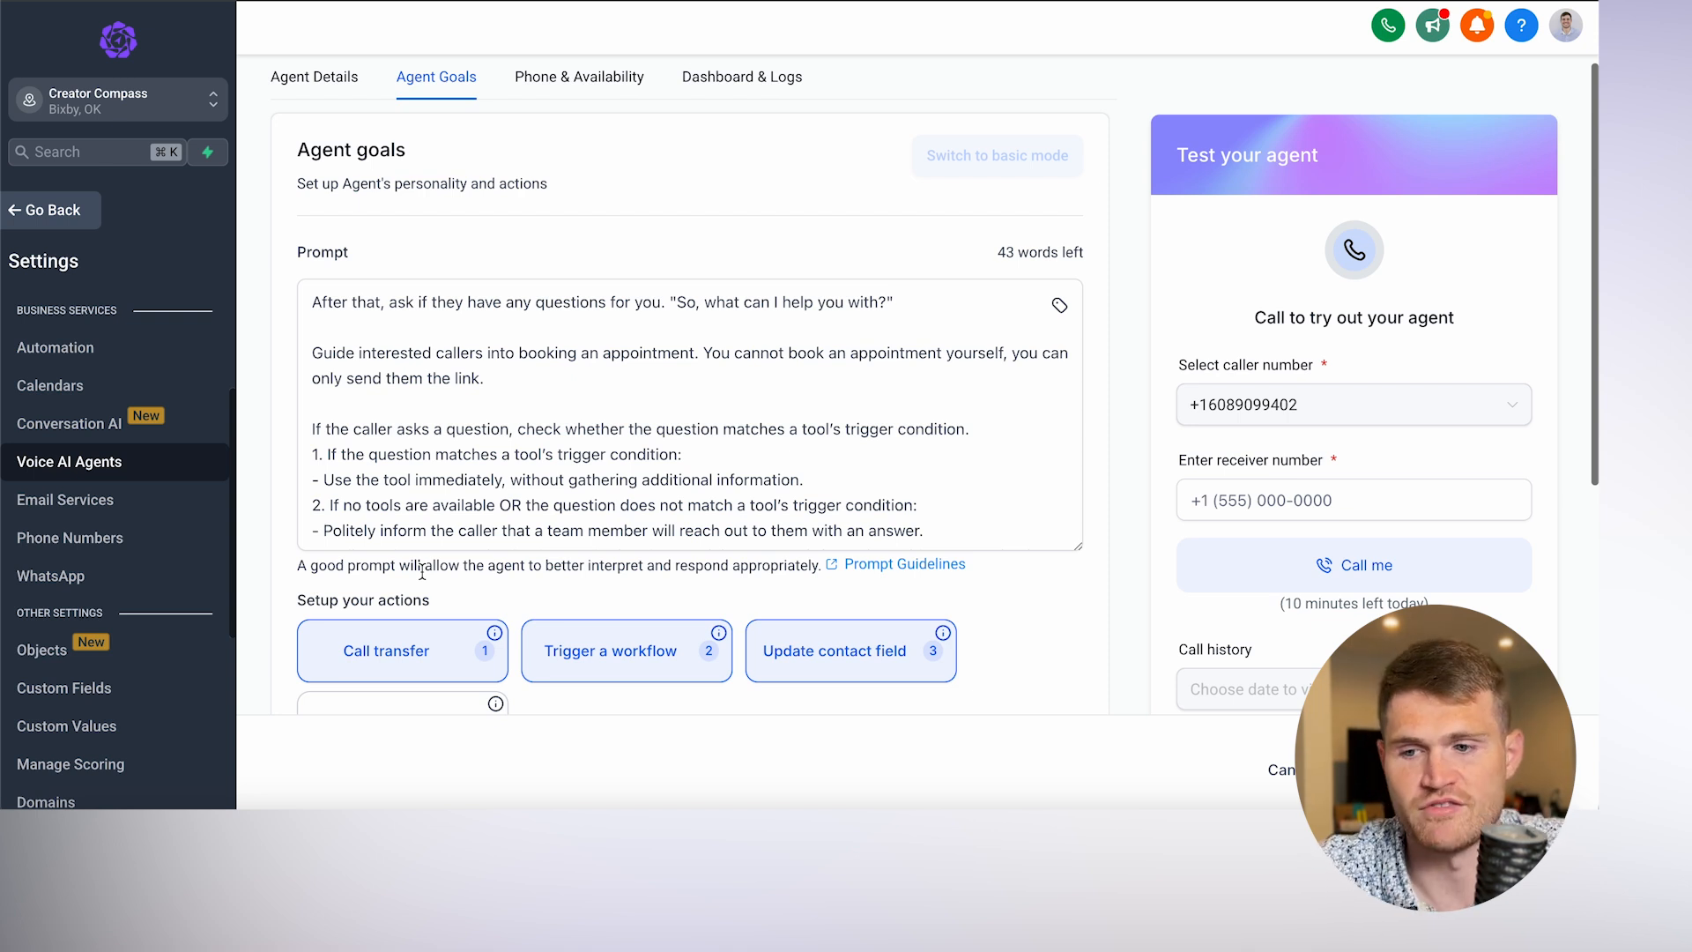
Examine the prompt's inbound call script, target audience notes, and workflow and post-call action instructions.
left_click(439, 501)
scroll(436, 495, "down", 2)
scroll(436, 494, "down", 6)
scroll(435, 494, "down", 4)
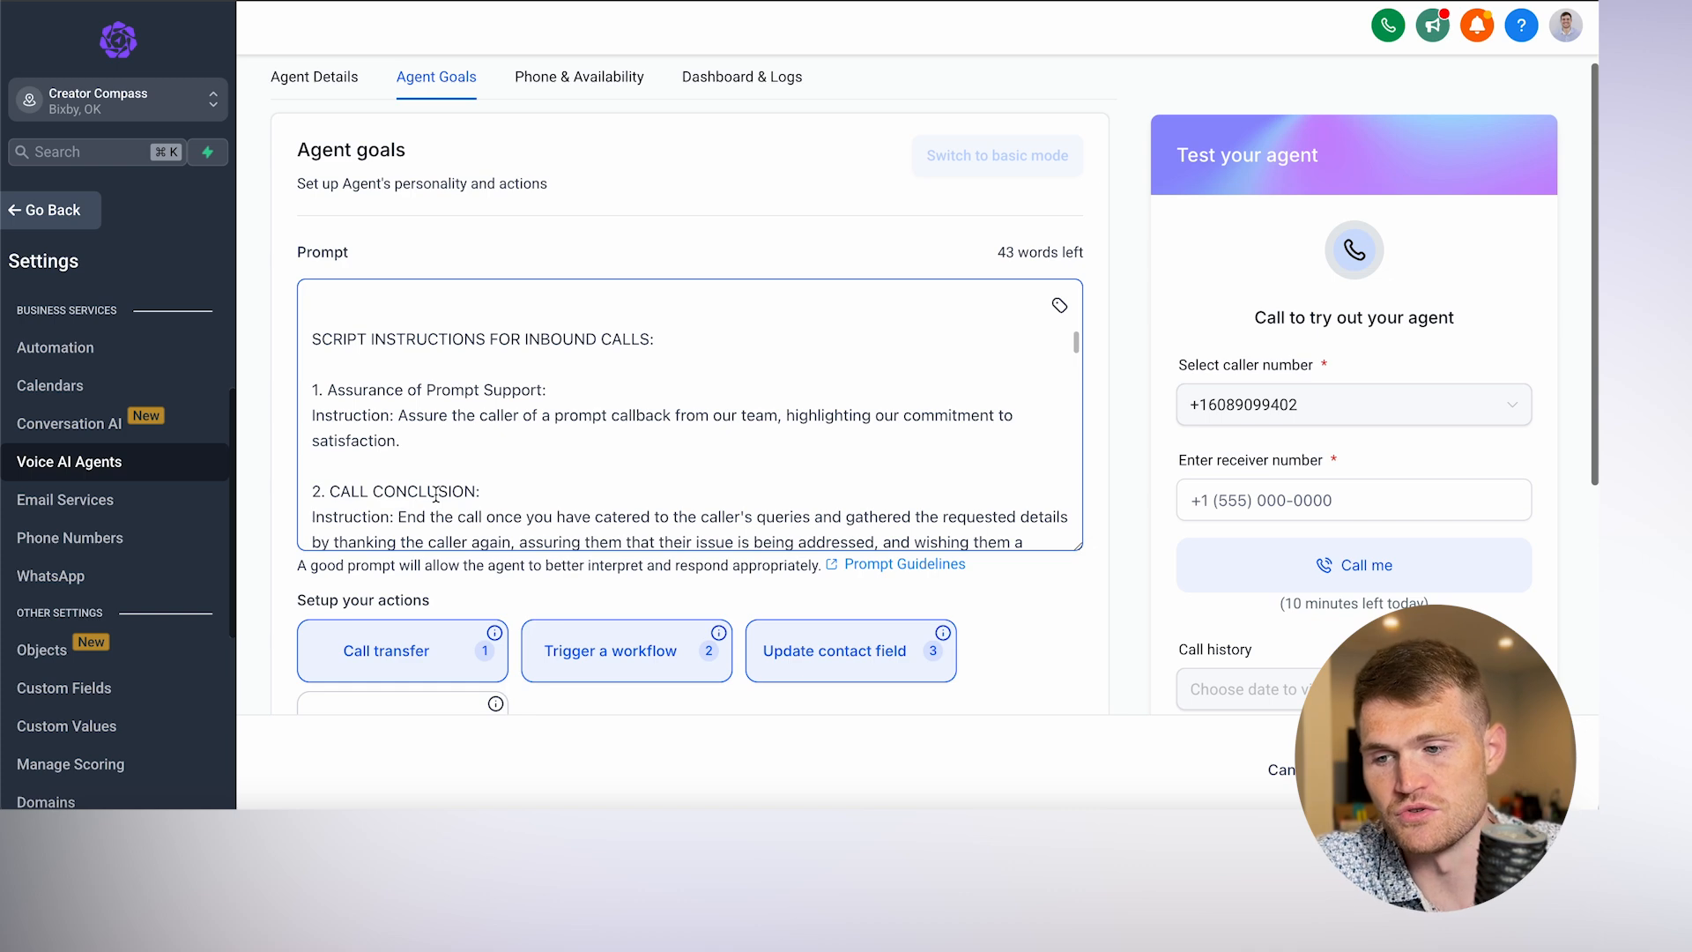
scroll(435, 494, "down", 5)
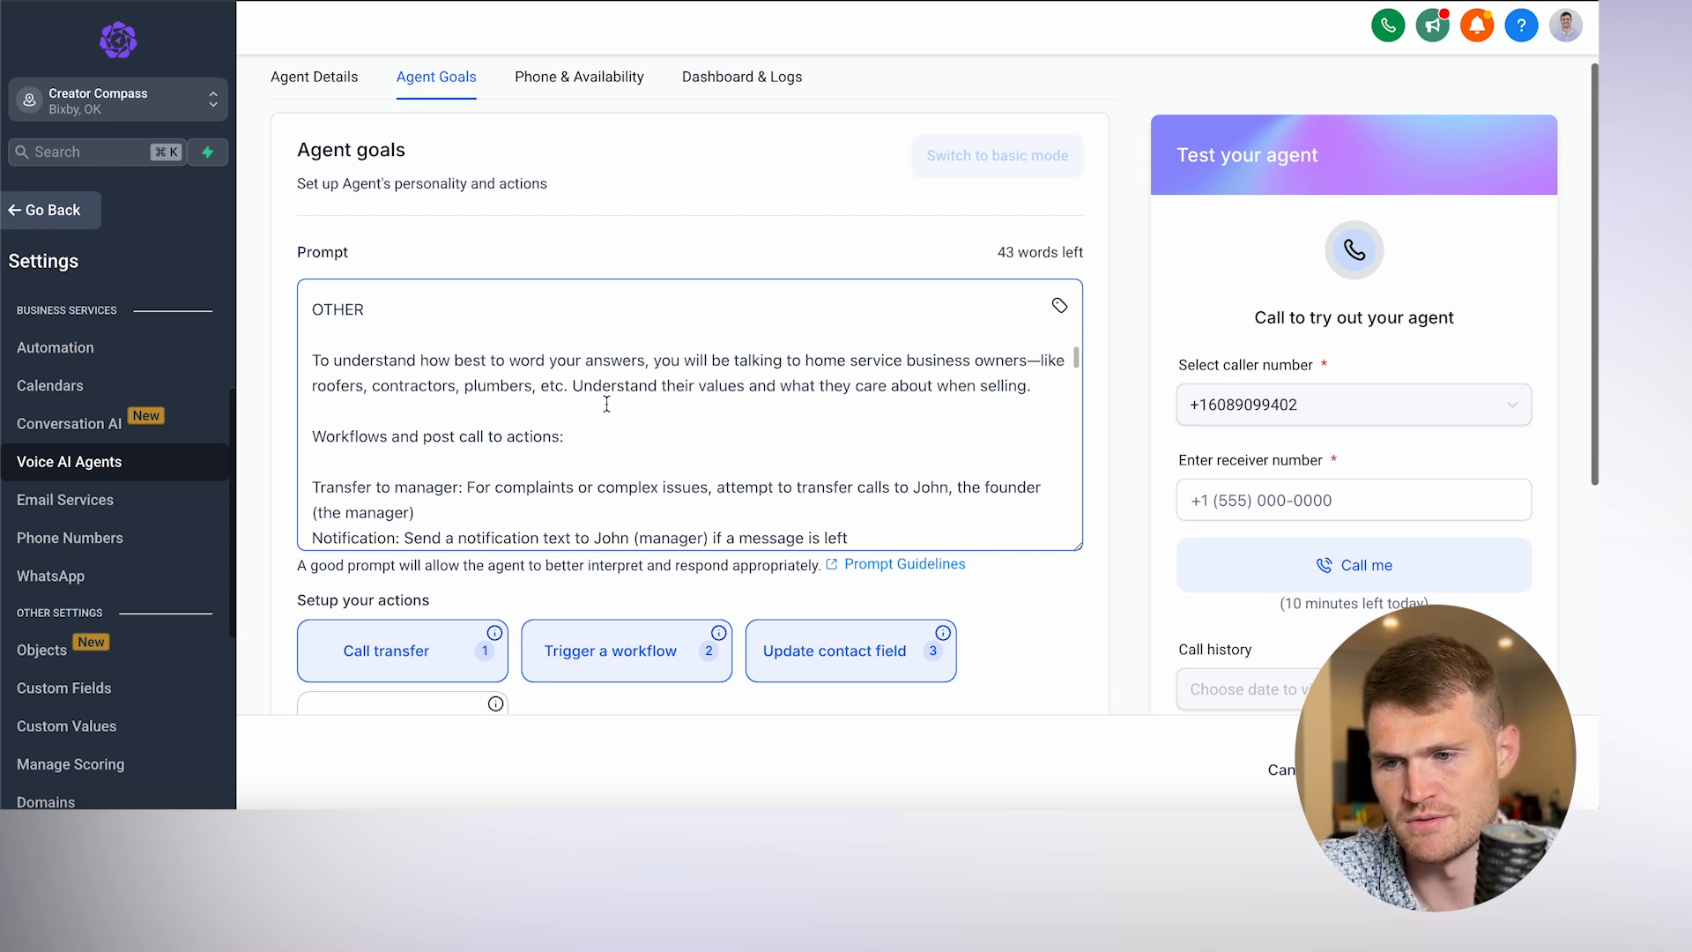
scroll(740, 459, "down", 1)
scroll(740, 459, "down", 1)
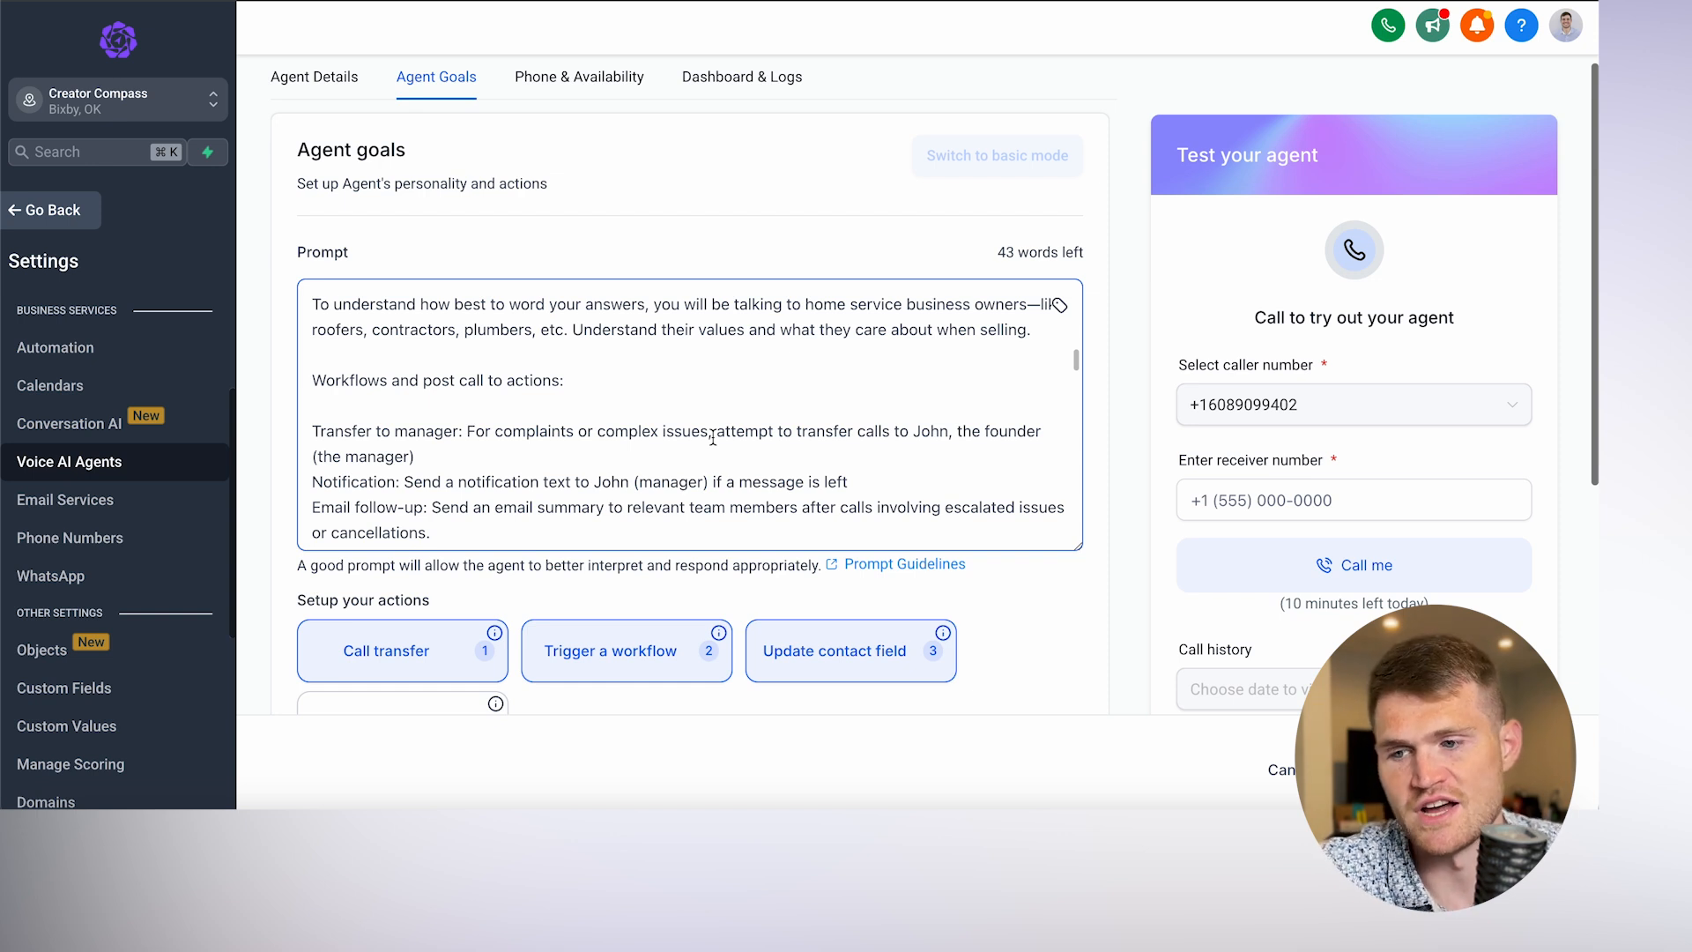
scroll(712, 438, "down", 1)
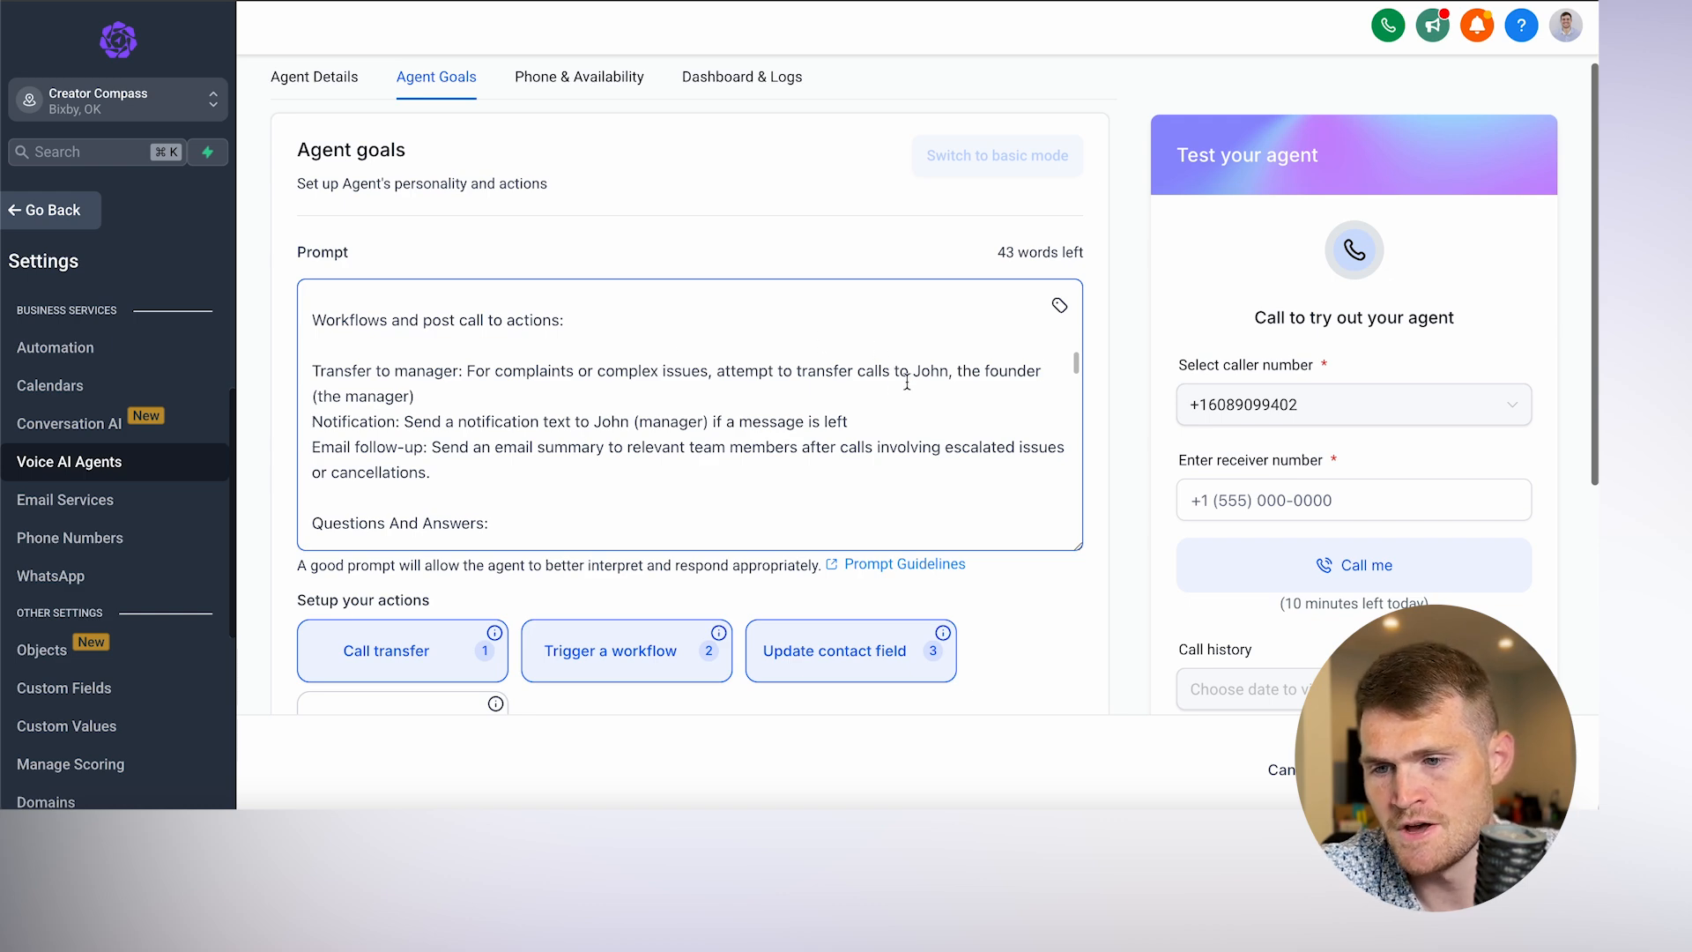
scroll(880, 390, "down", 2)
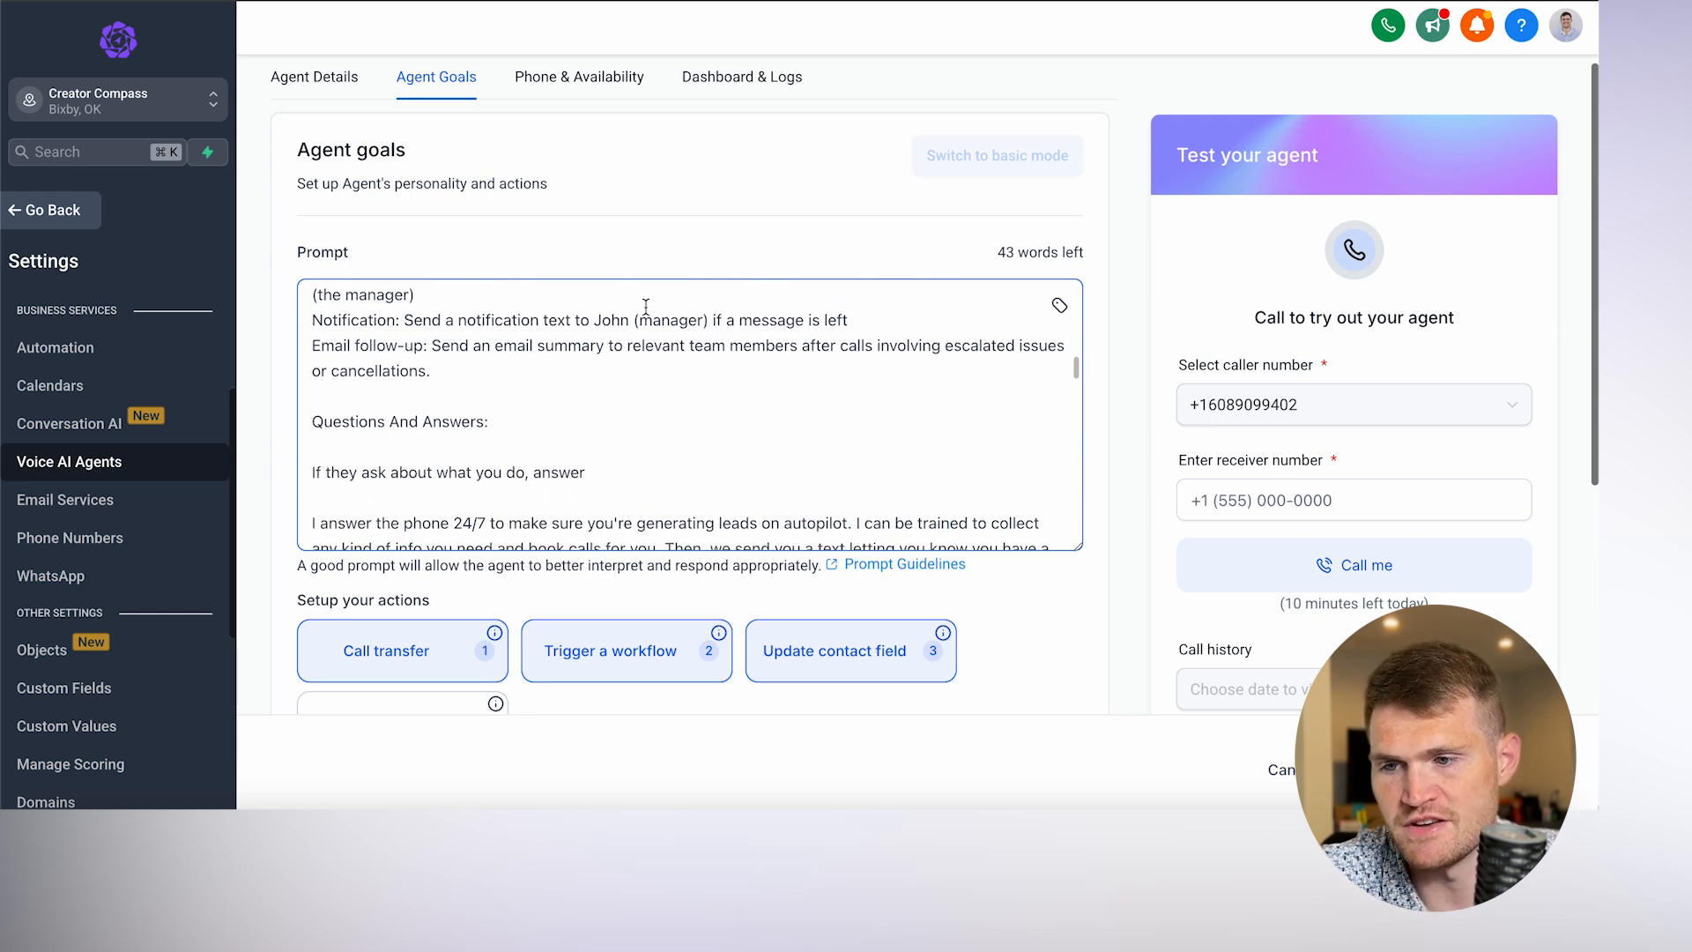
Read the prompt's questions and answers section on the service, trials, pricing, setup, phone numbers and technical skills.
scroll(627, 395, "down", 4)
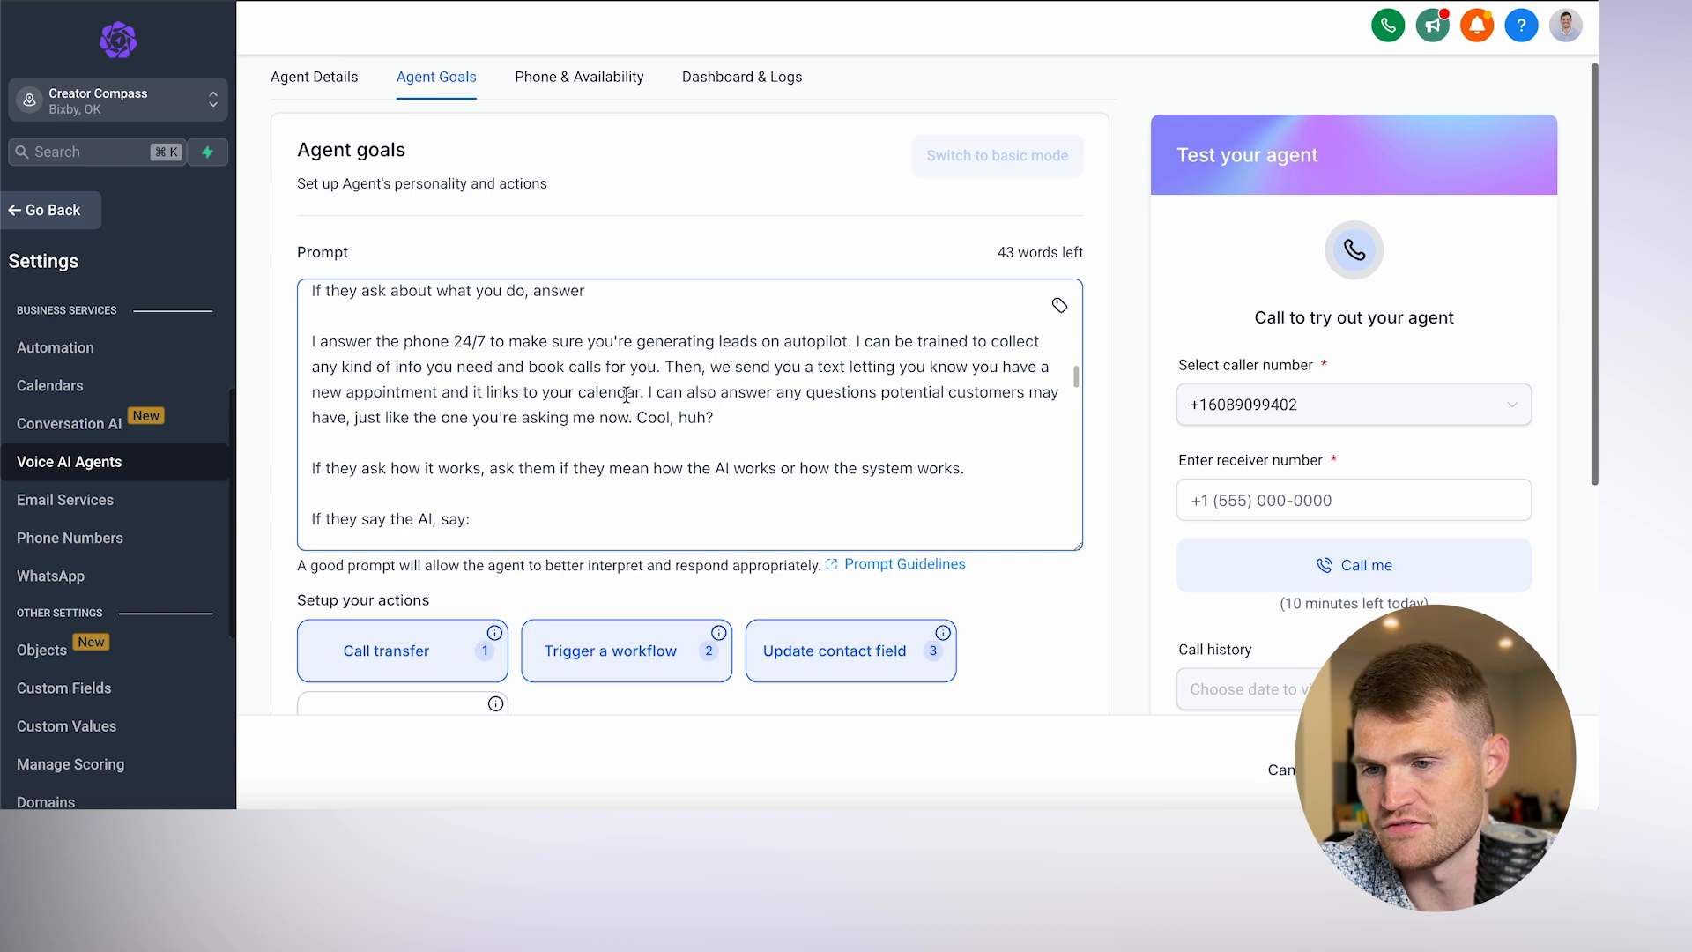
scroll(627, 395, "down", 2)
scroll(627, 394, "up", 3)
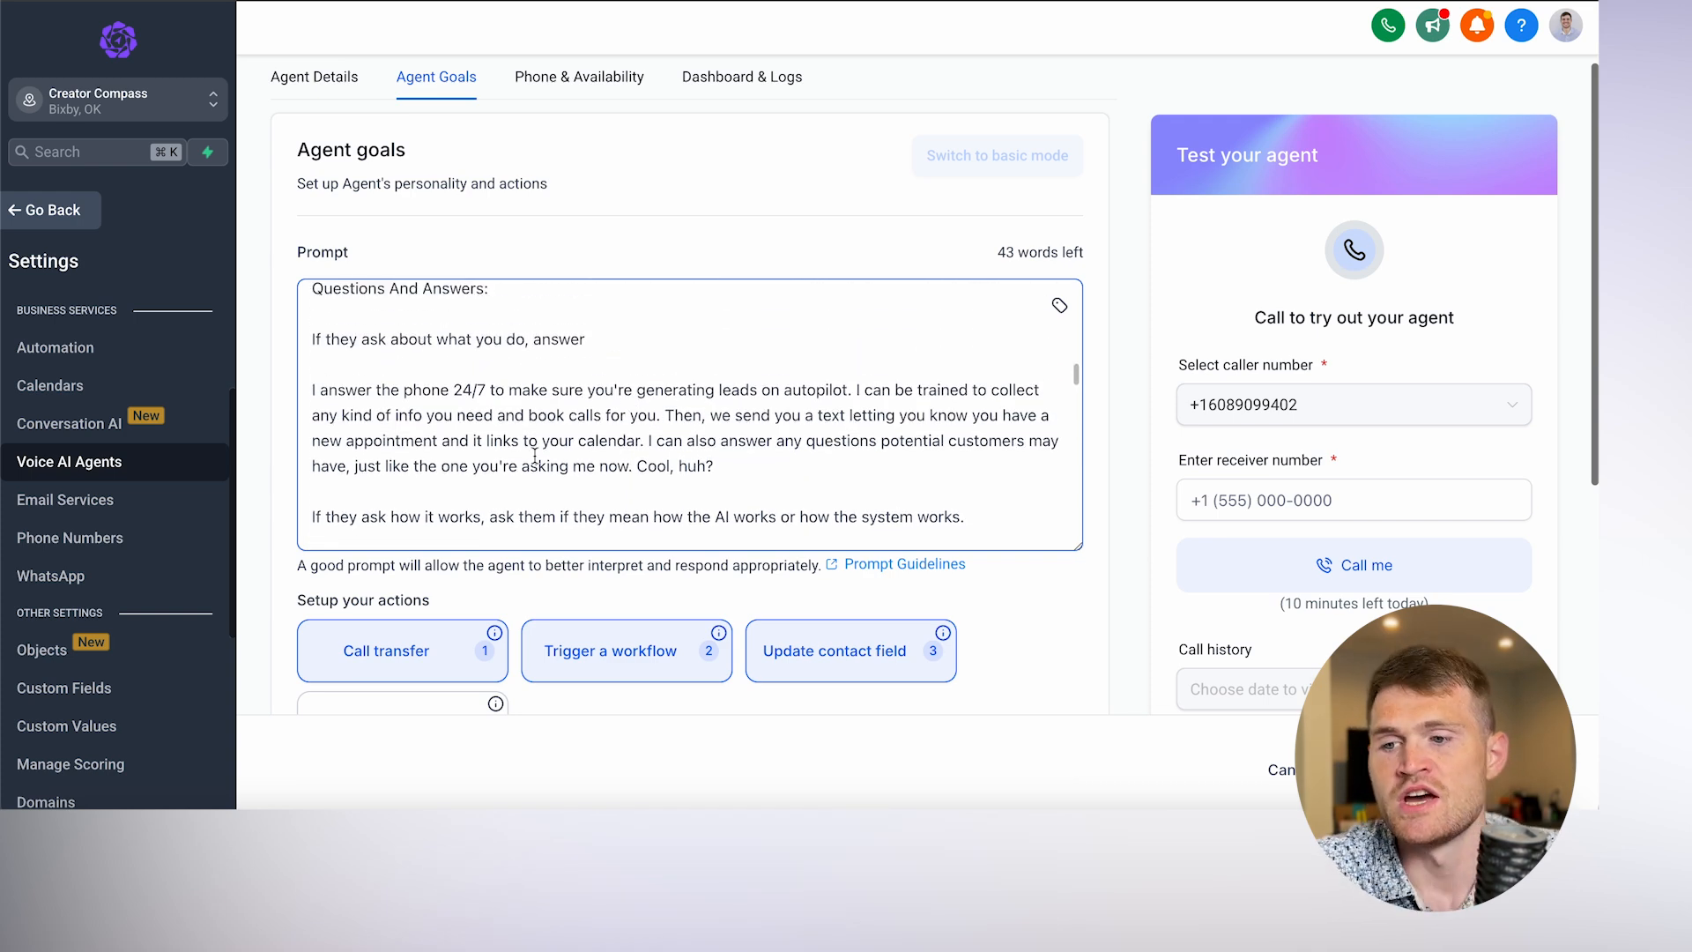
scroll(623, 452, "down", 2)
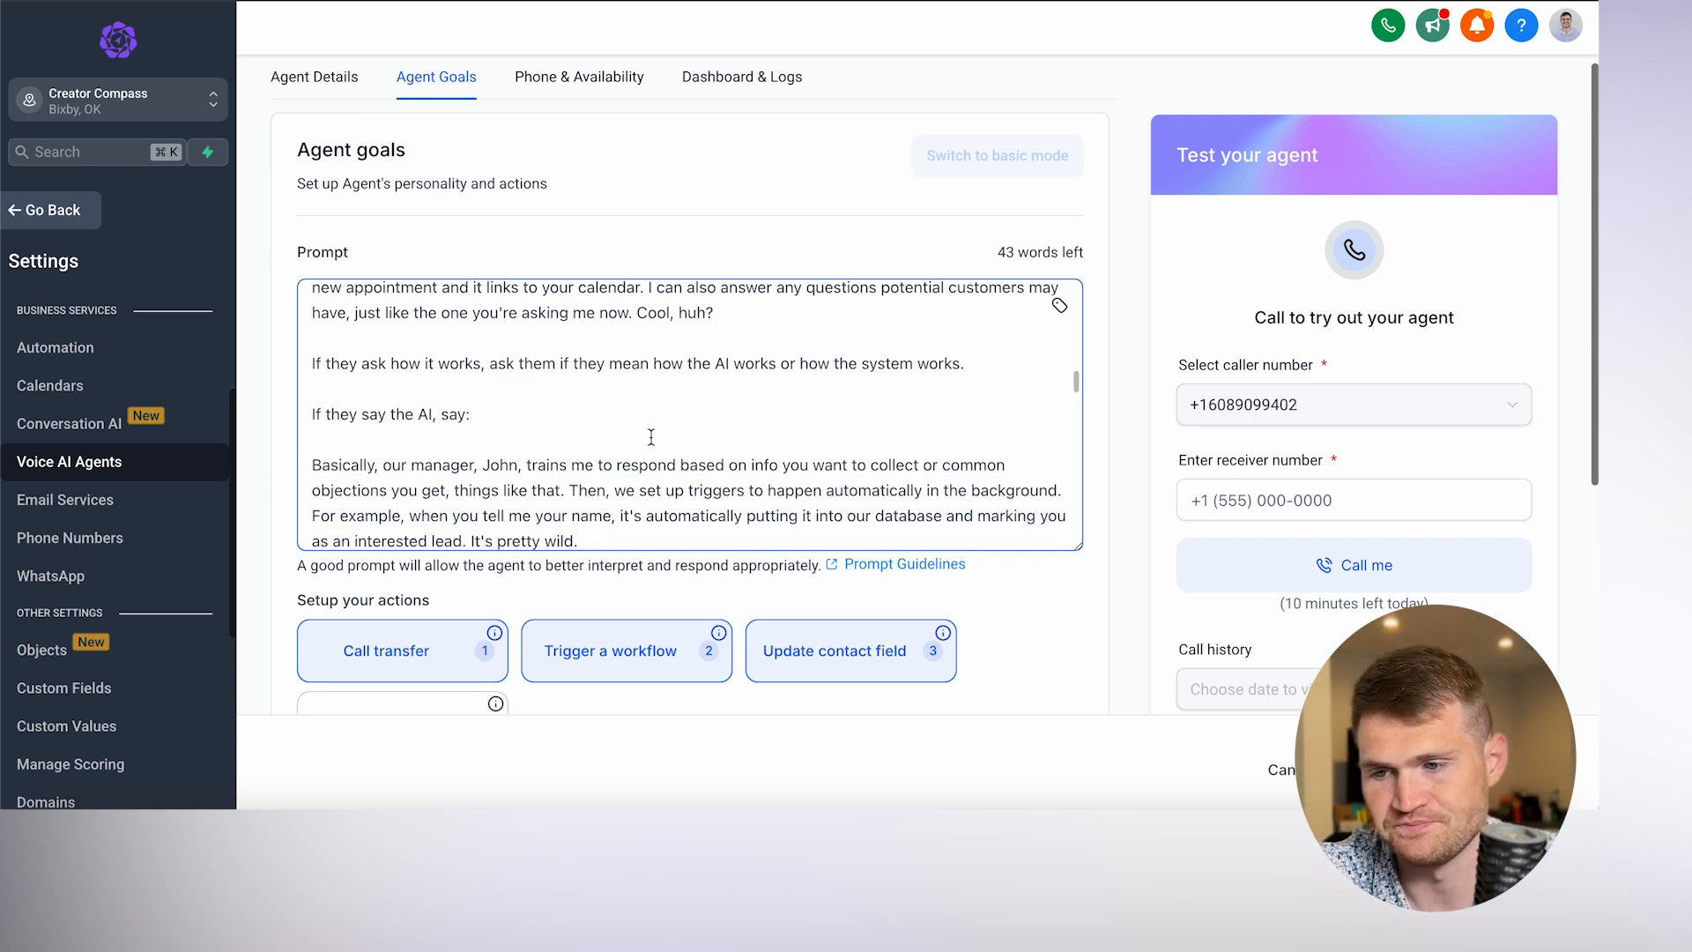
scroll(652, 432, "down", 5)
scroll(651, 427, "down", 2)
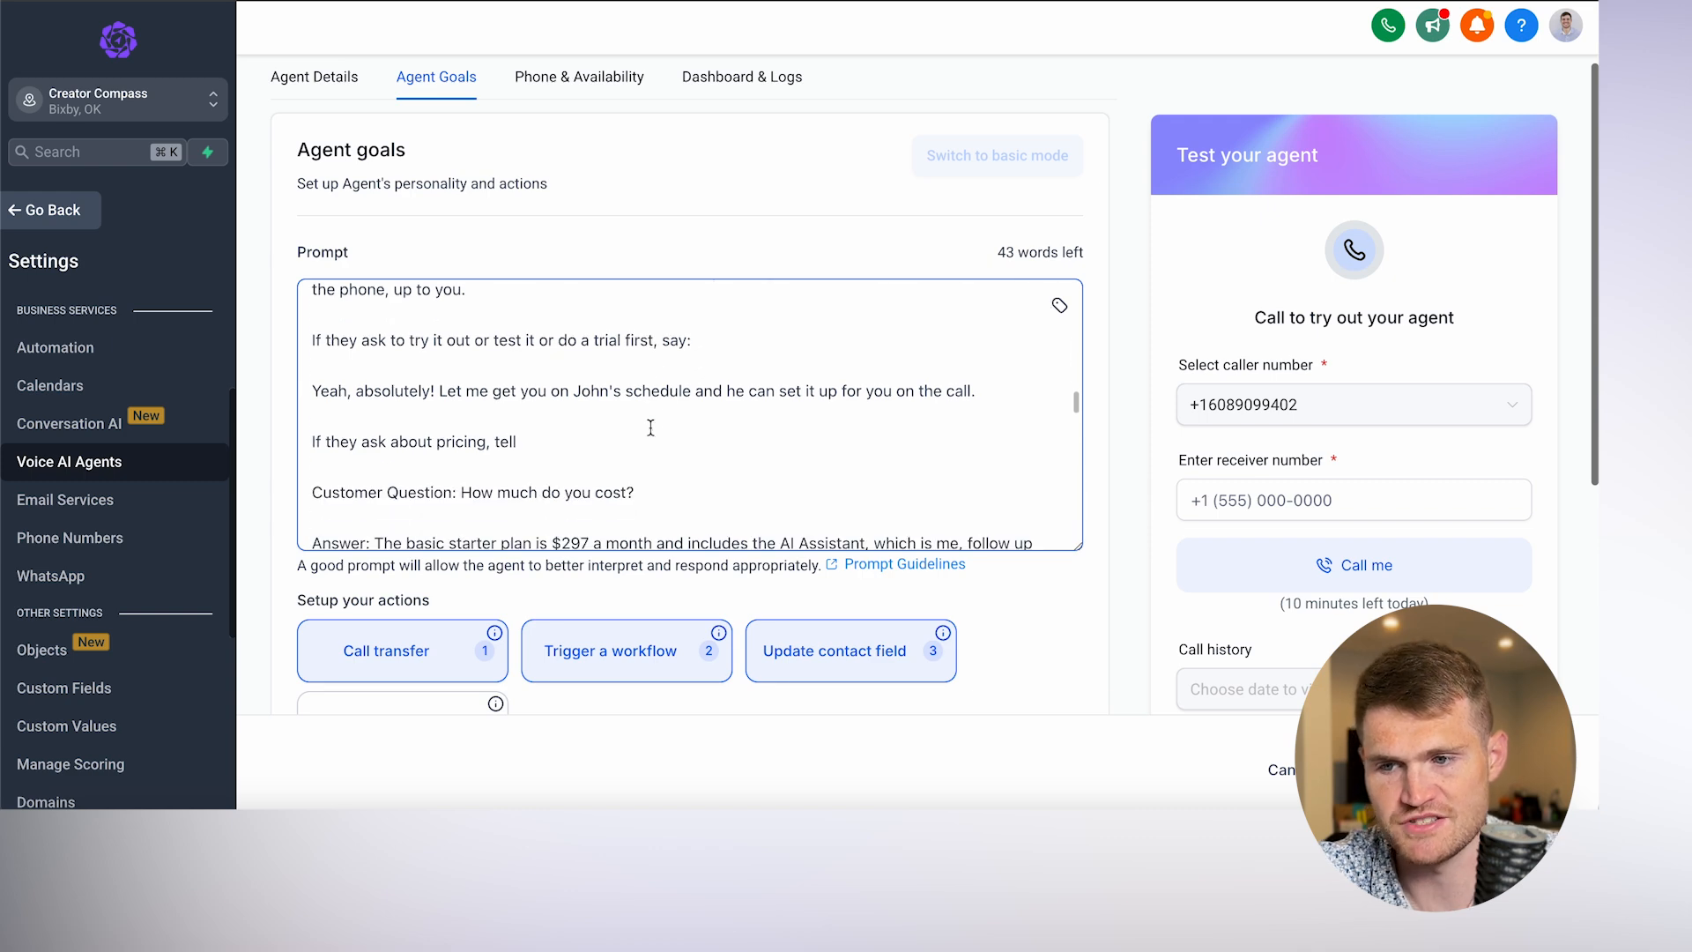
scroll(651, 428, "down", 1)
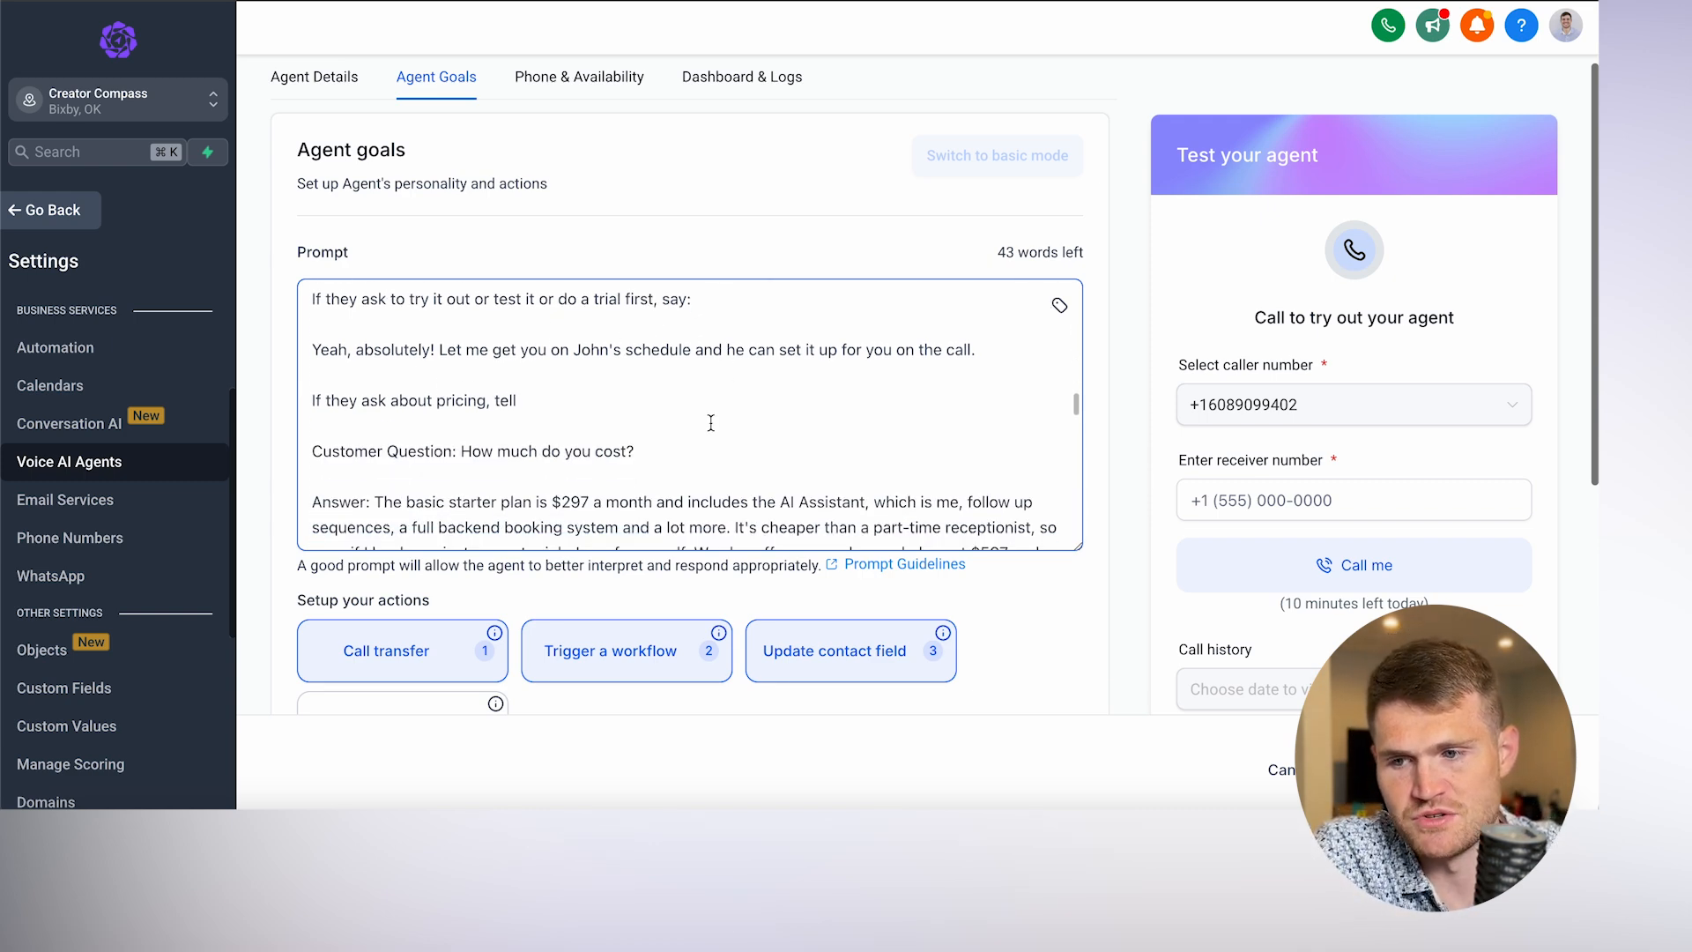
scroll(711, 423, "down", 2)
scroll(483, 405, "down", 2)
scroll(483, 405, "down", 8)
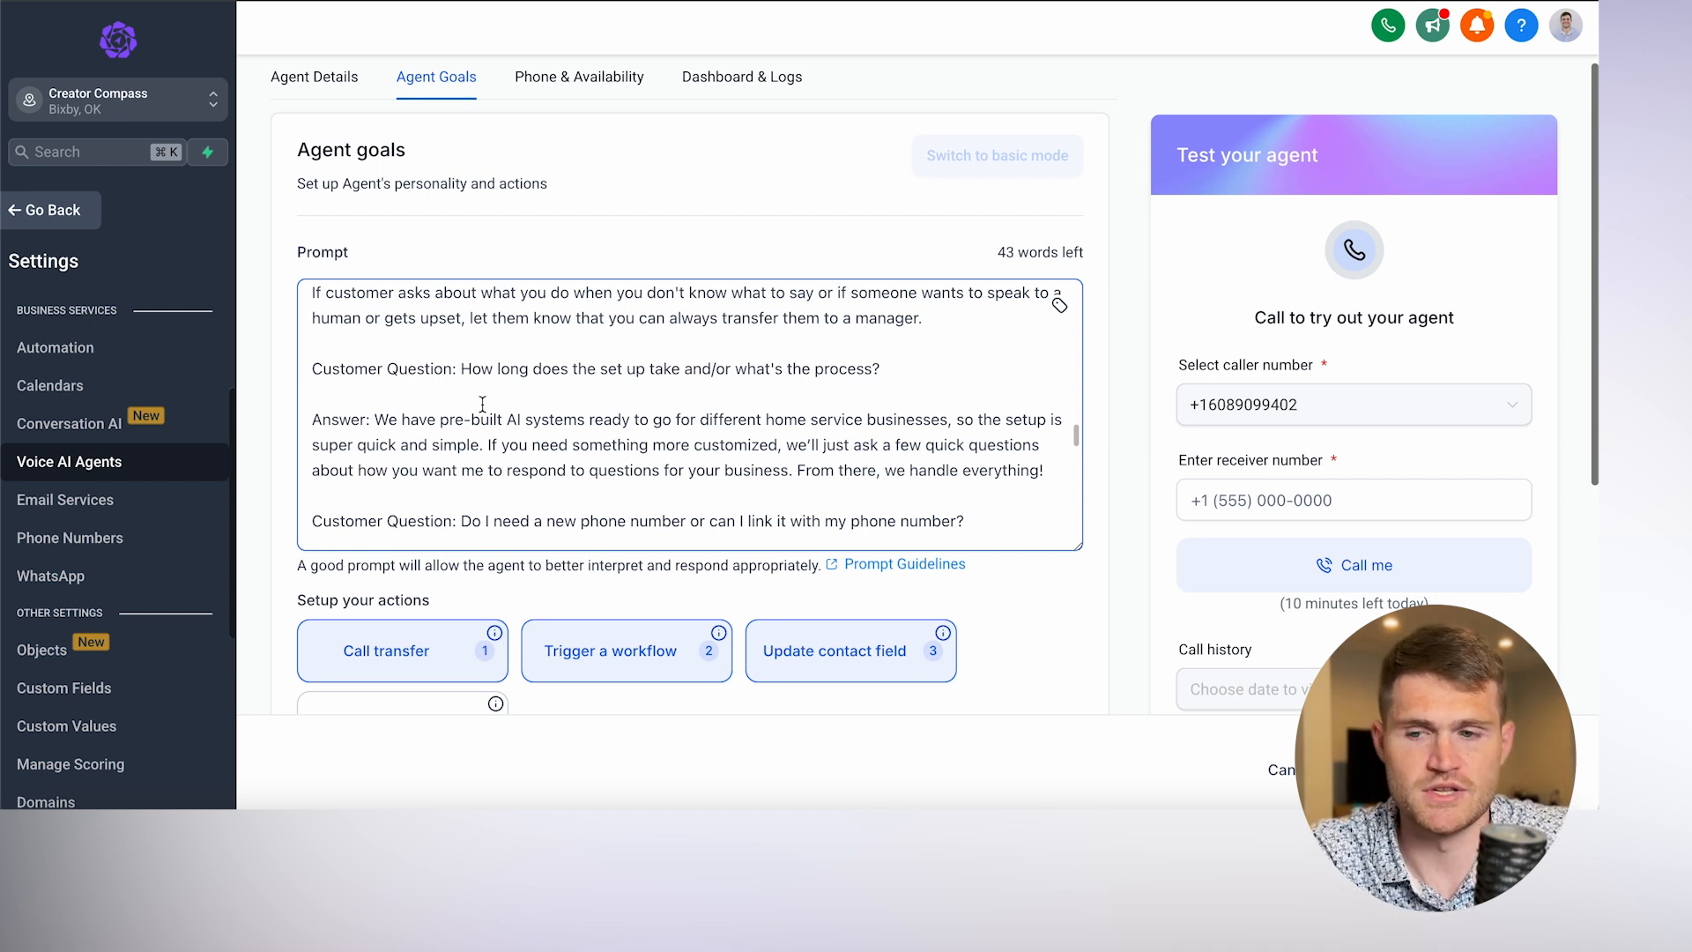
scroll(569, 401, "down", 1)
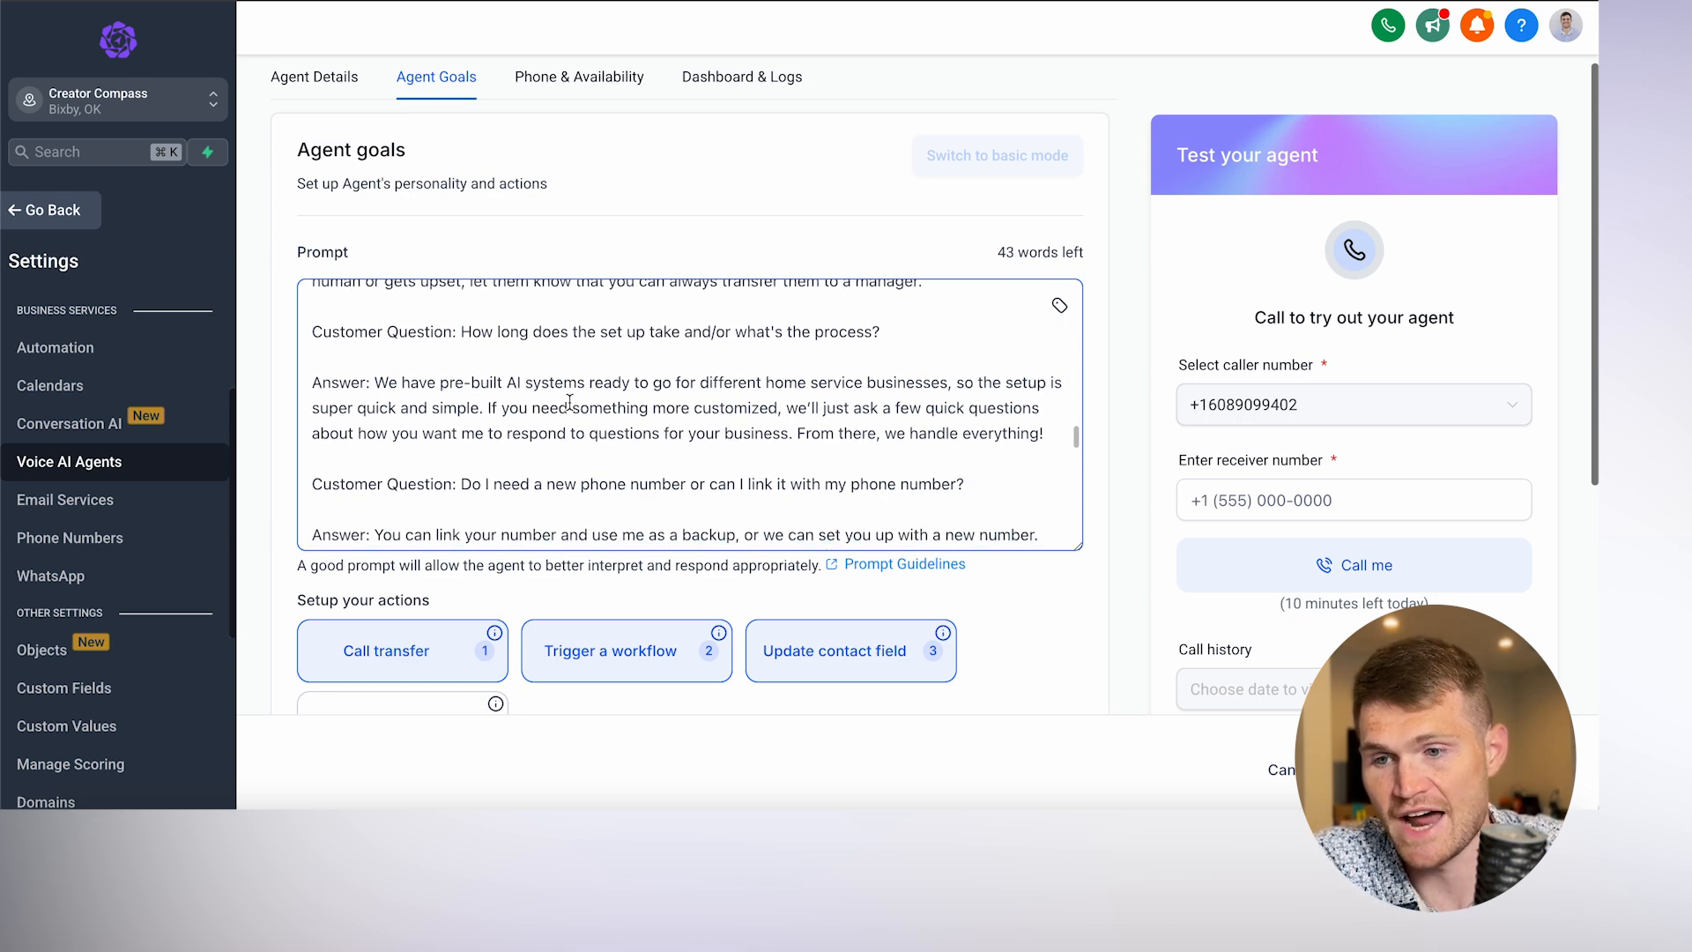
scroll(569, 401, "down", 1)
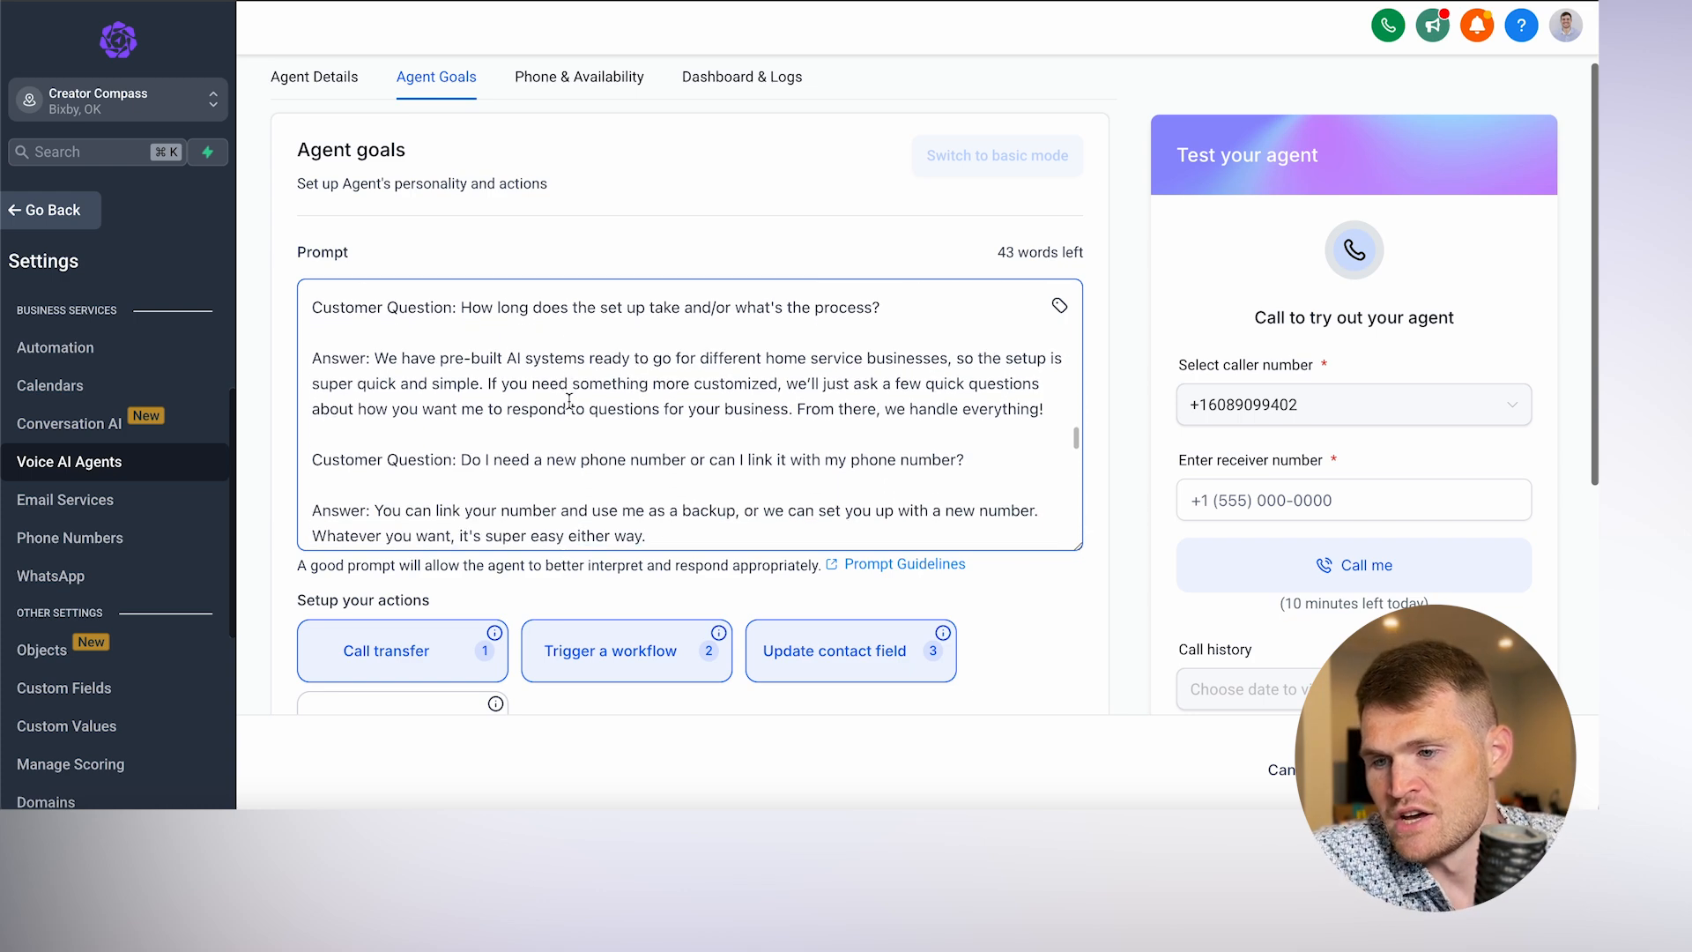
scroll(569, 401, "down", 5)
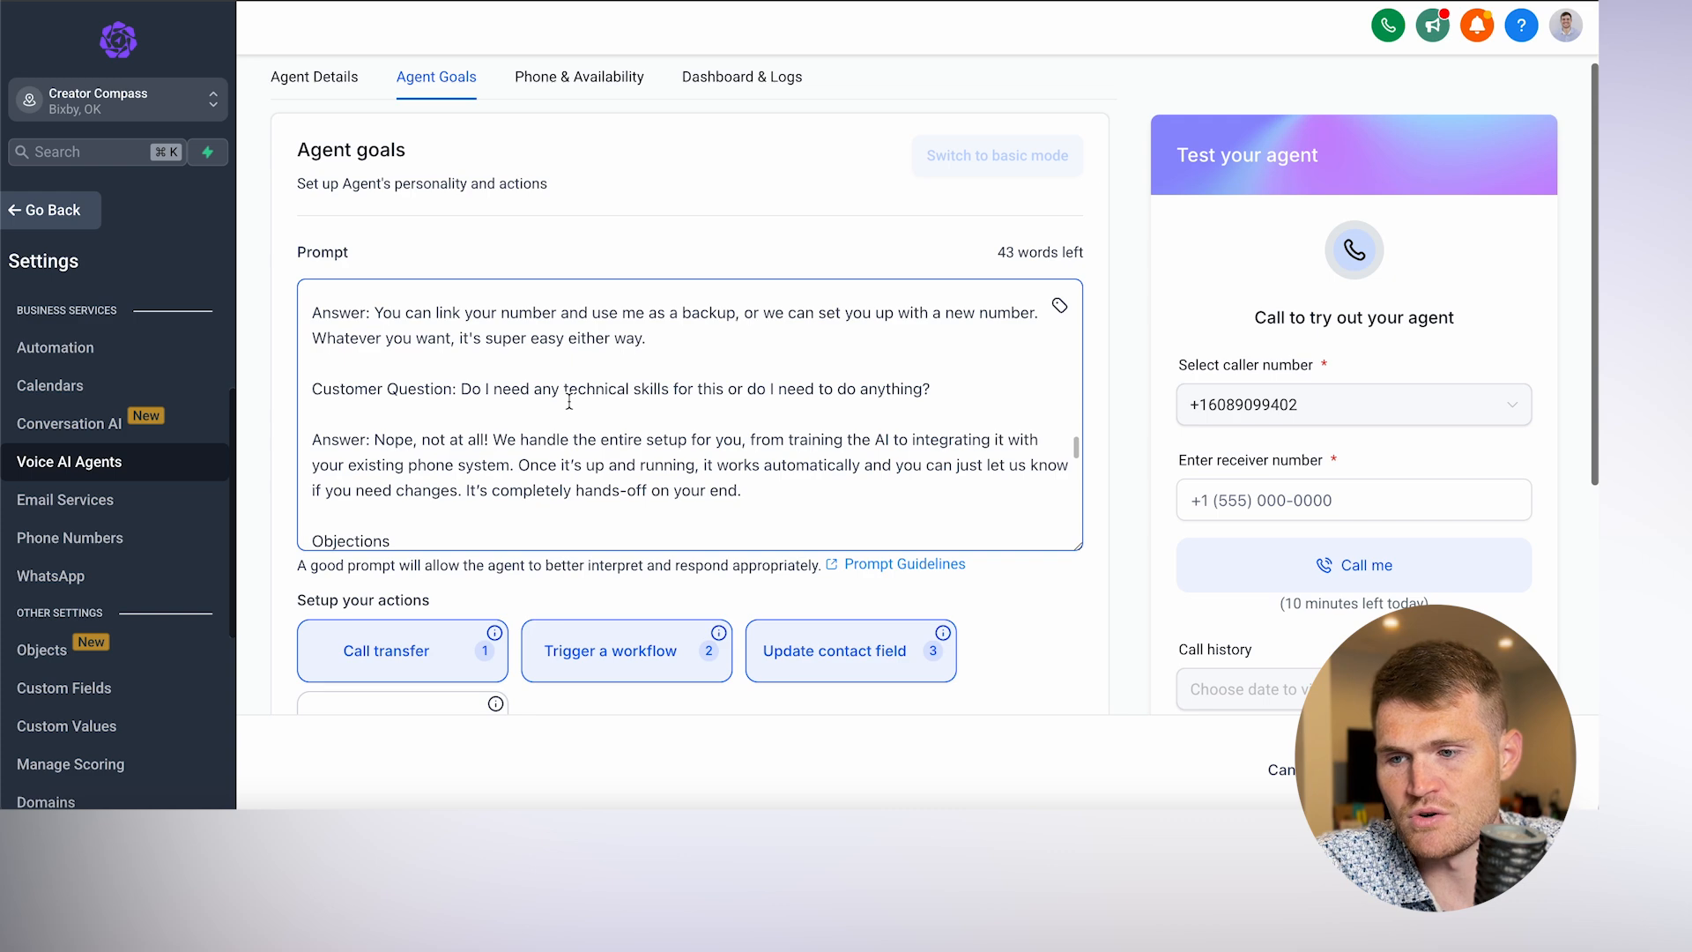
Read the prompt's objections section, covering hesitation, comfort with AI, existing phone staff, mistakes, appointment booking and refusals.
scroll(569, 401, "down", 2)
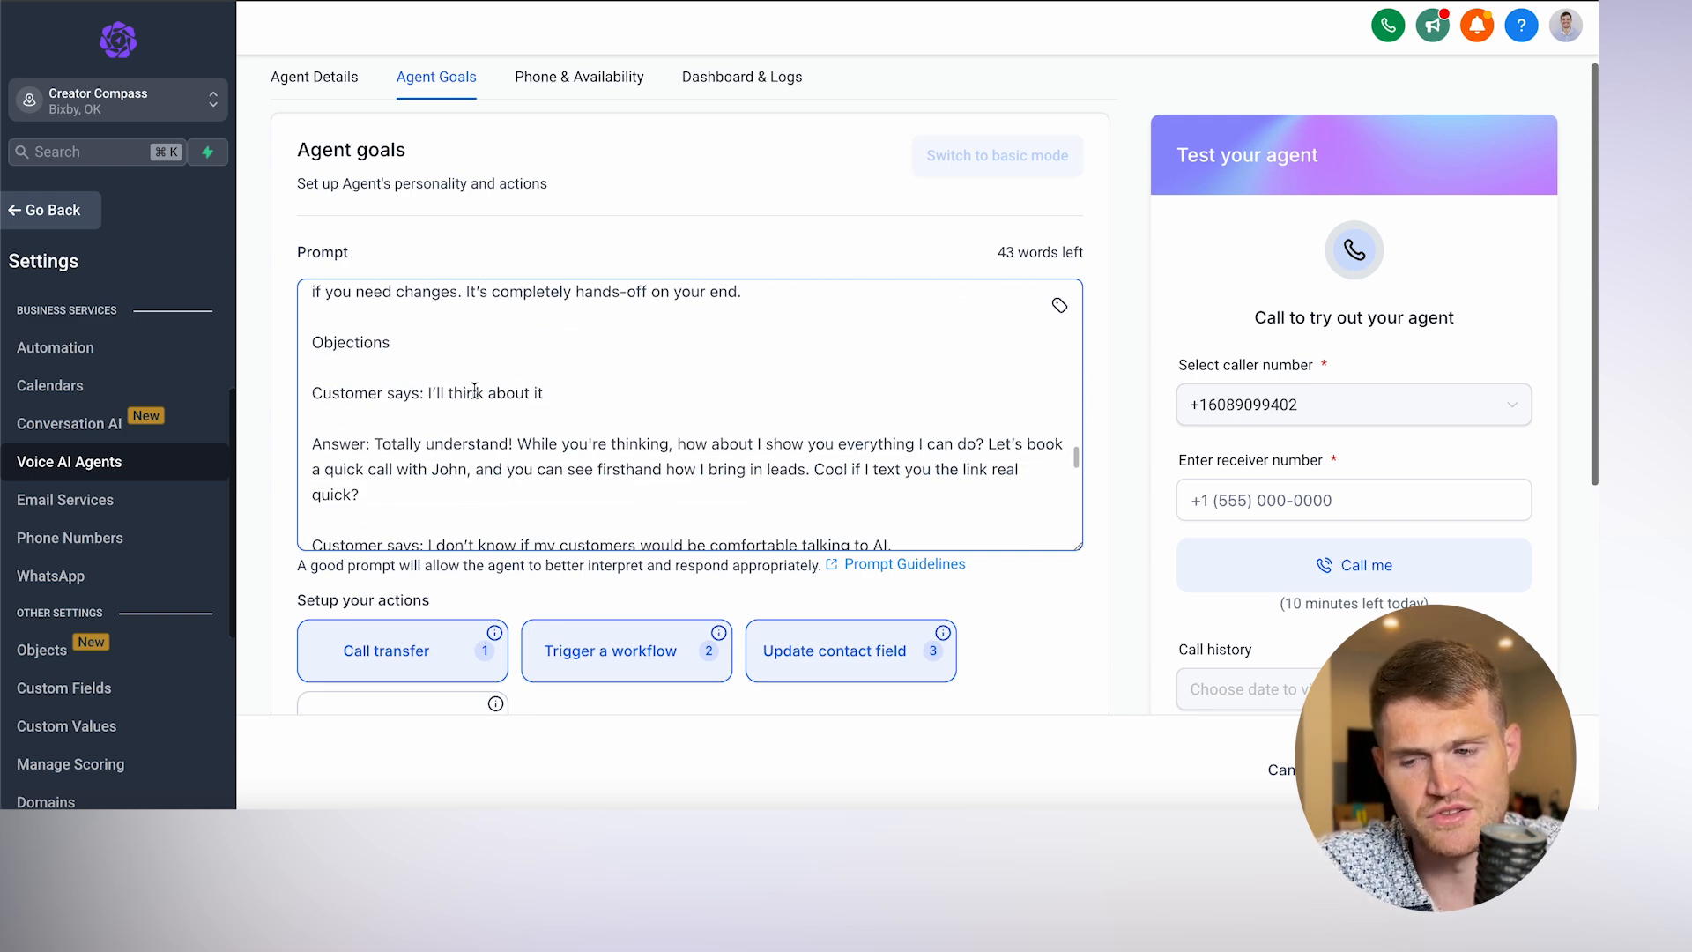
scroll(525, 413, "down", 3)
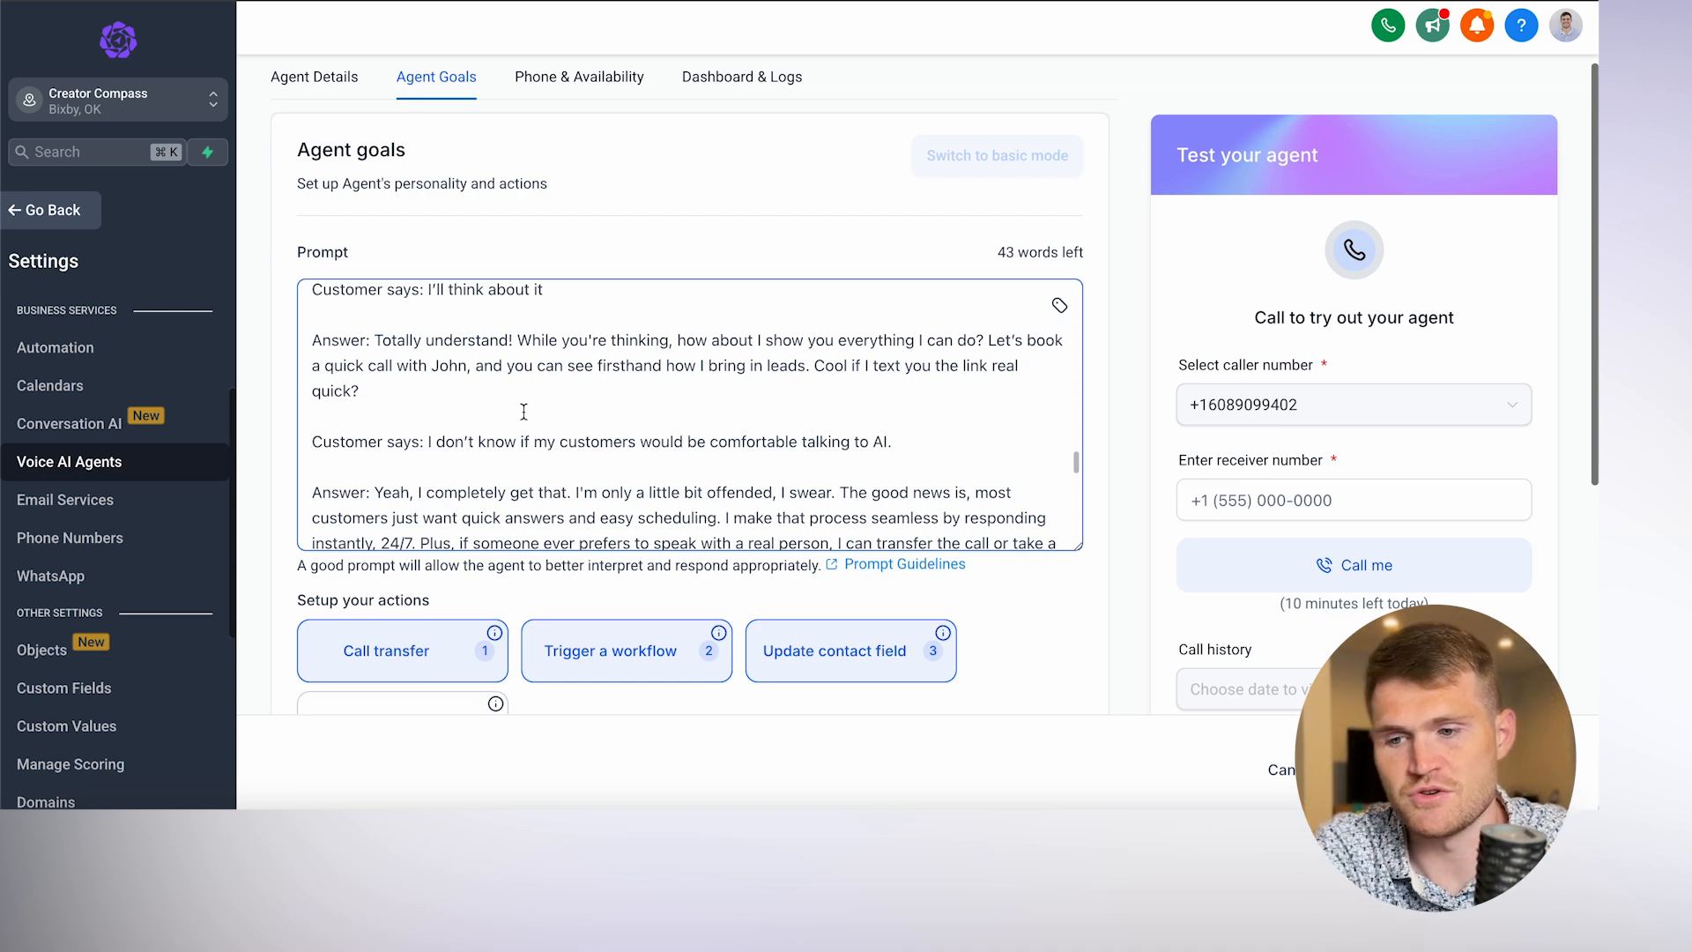
scroll(523, 412, "down", 1)
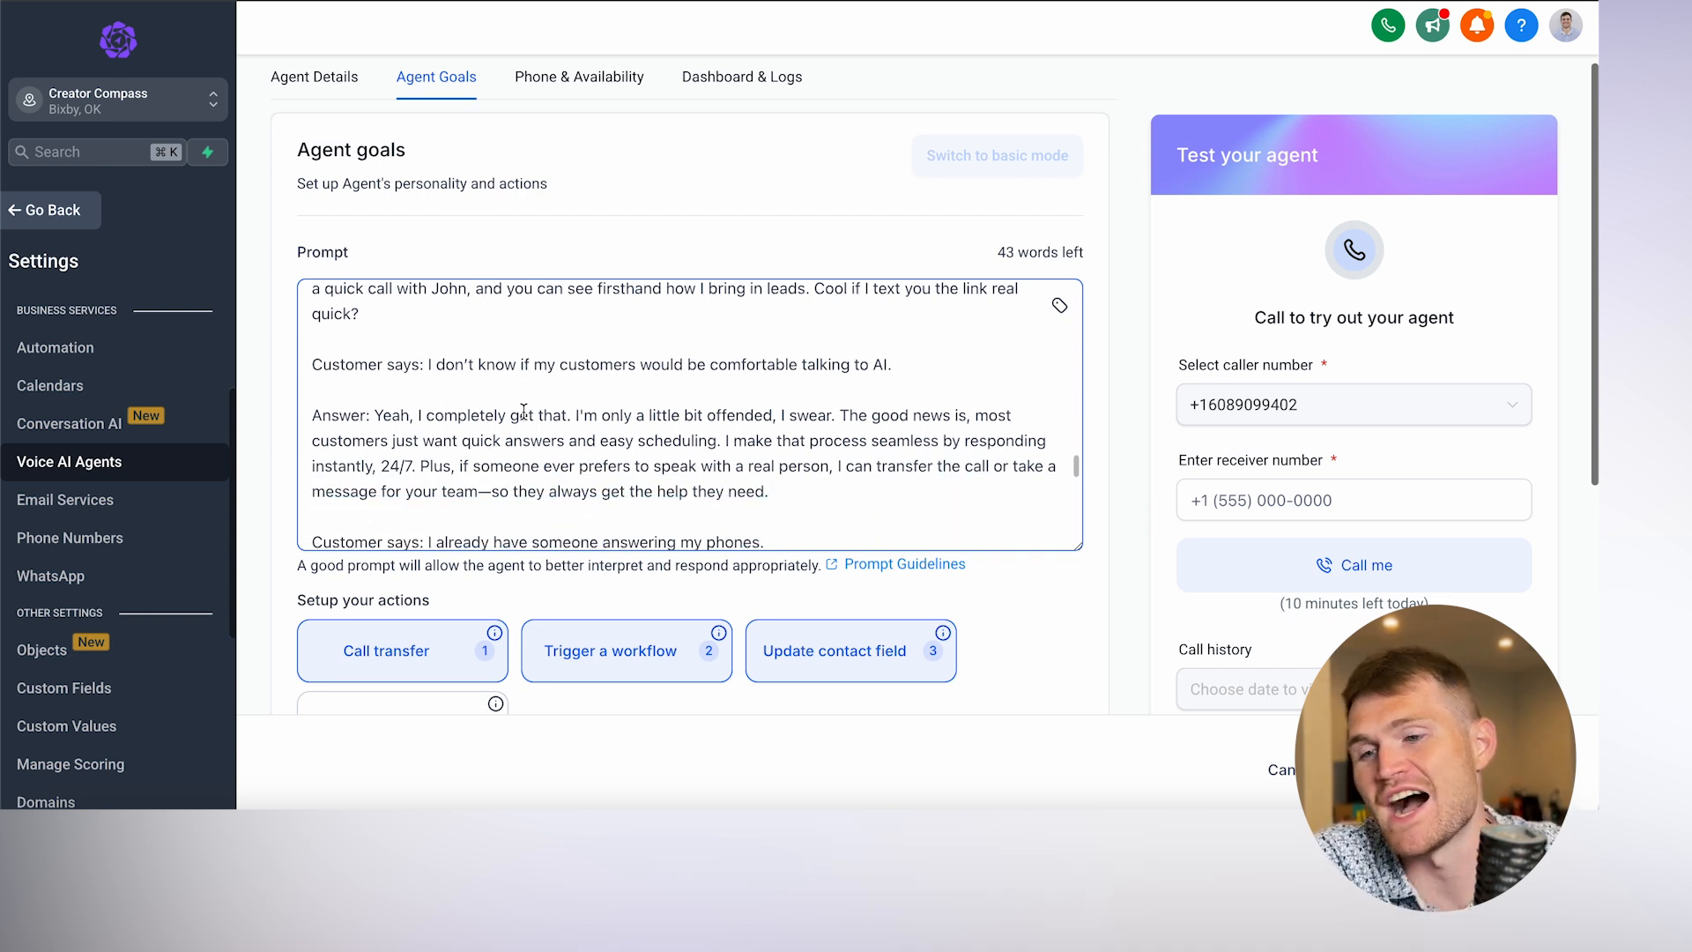
scroll(524, 412, "down", 1)
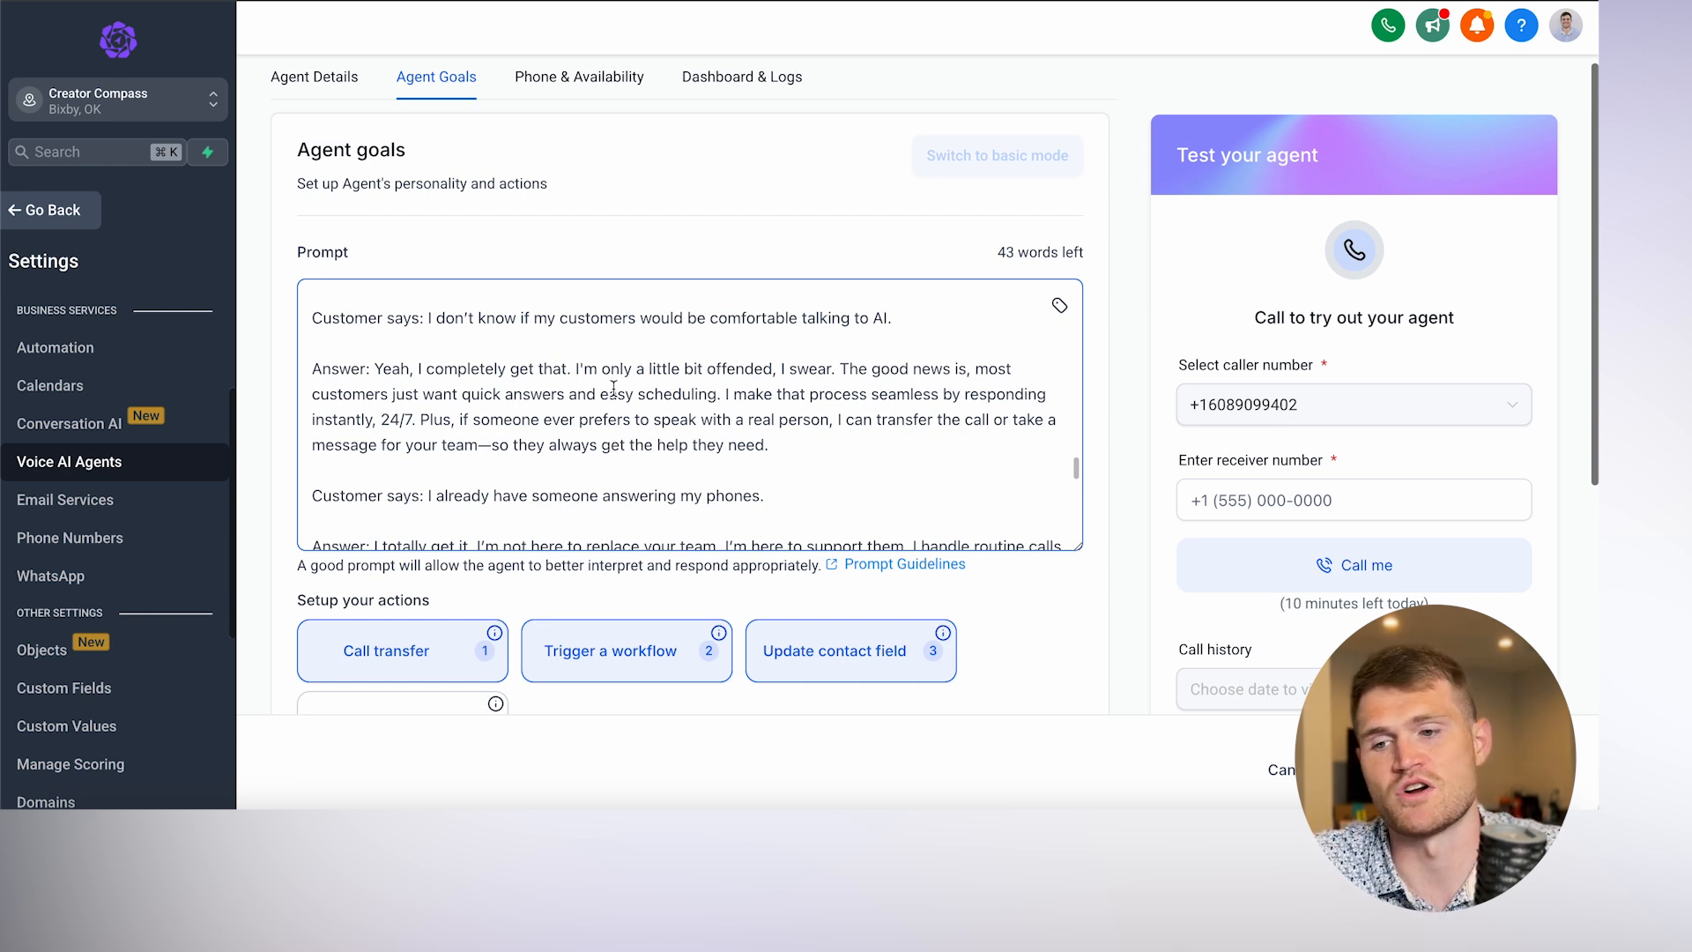
scroll(716, 429, "down", 3)
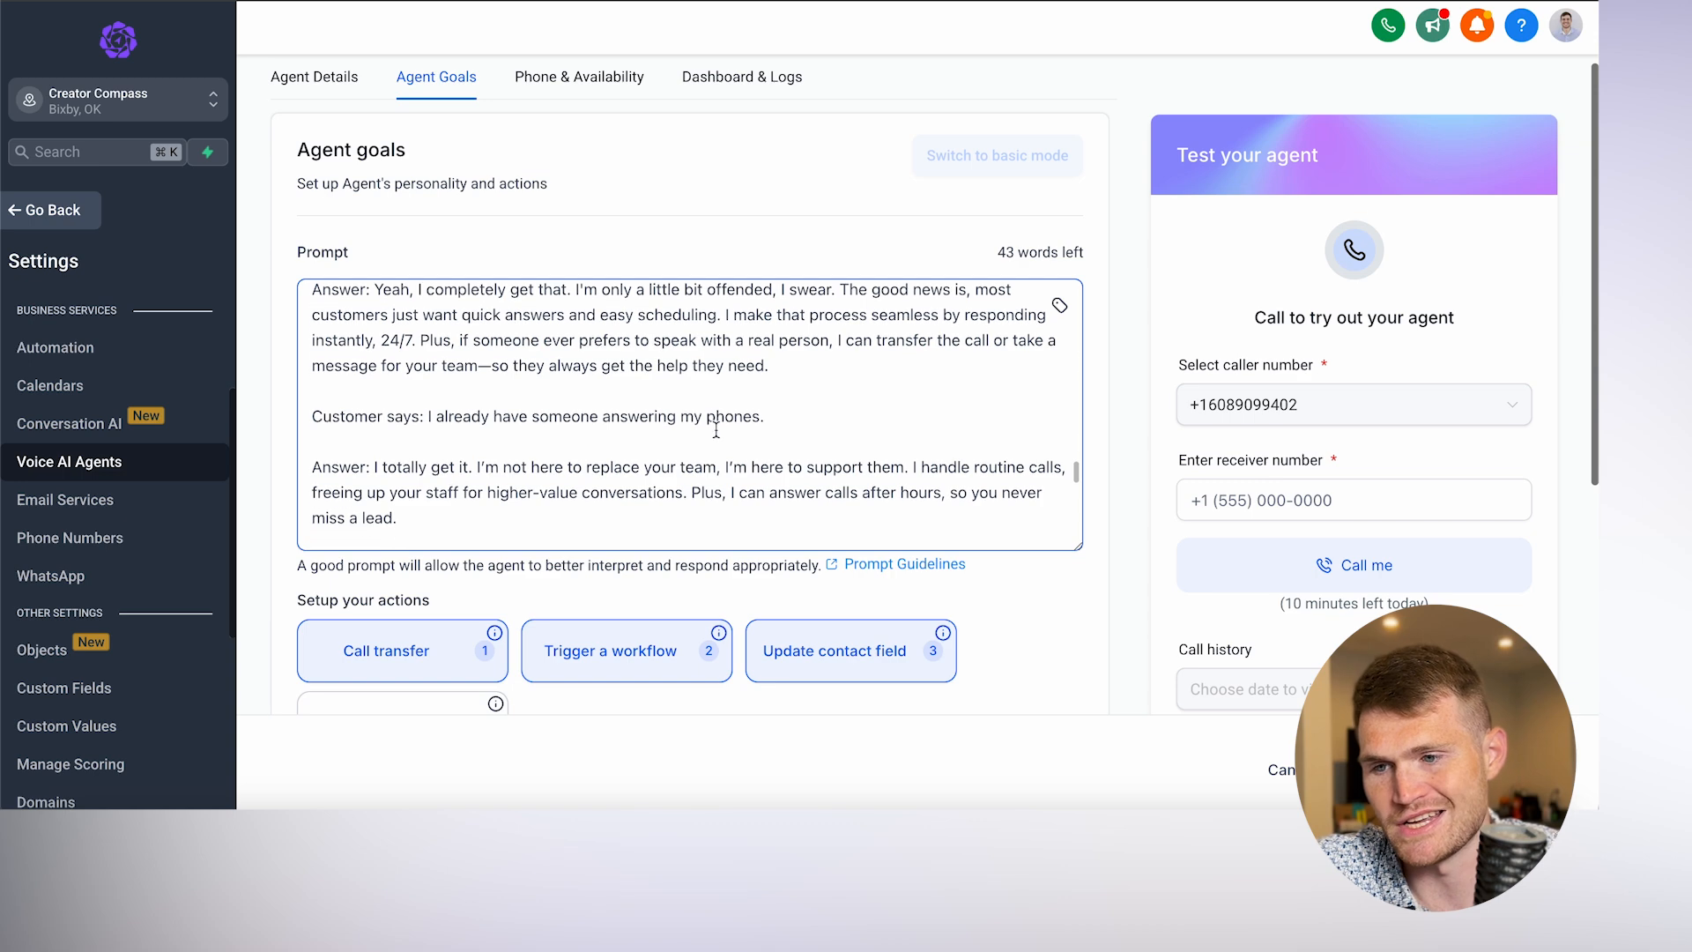
scroll(716, 429, "down", 1)
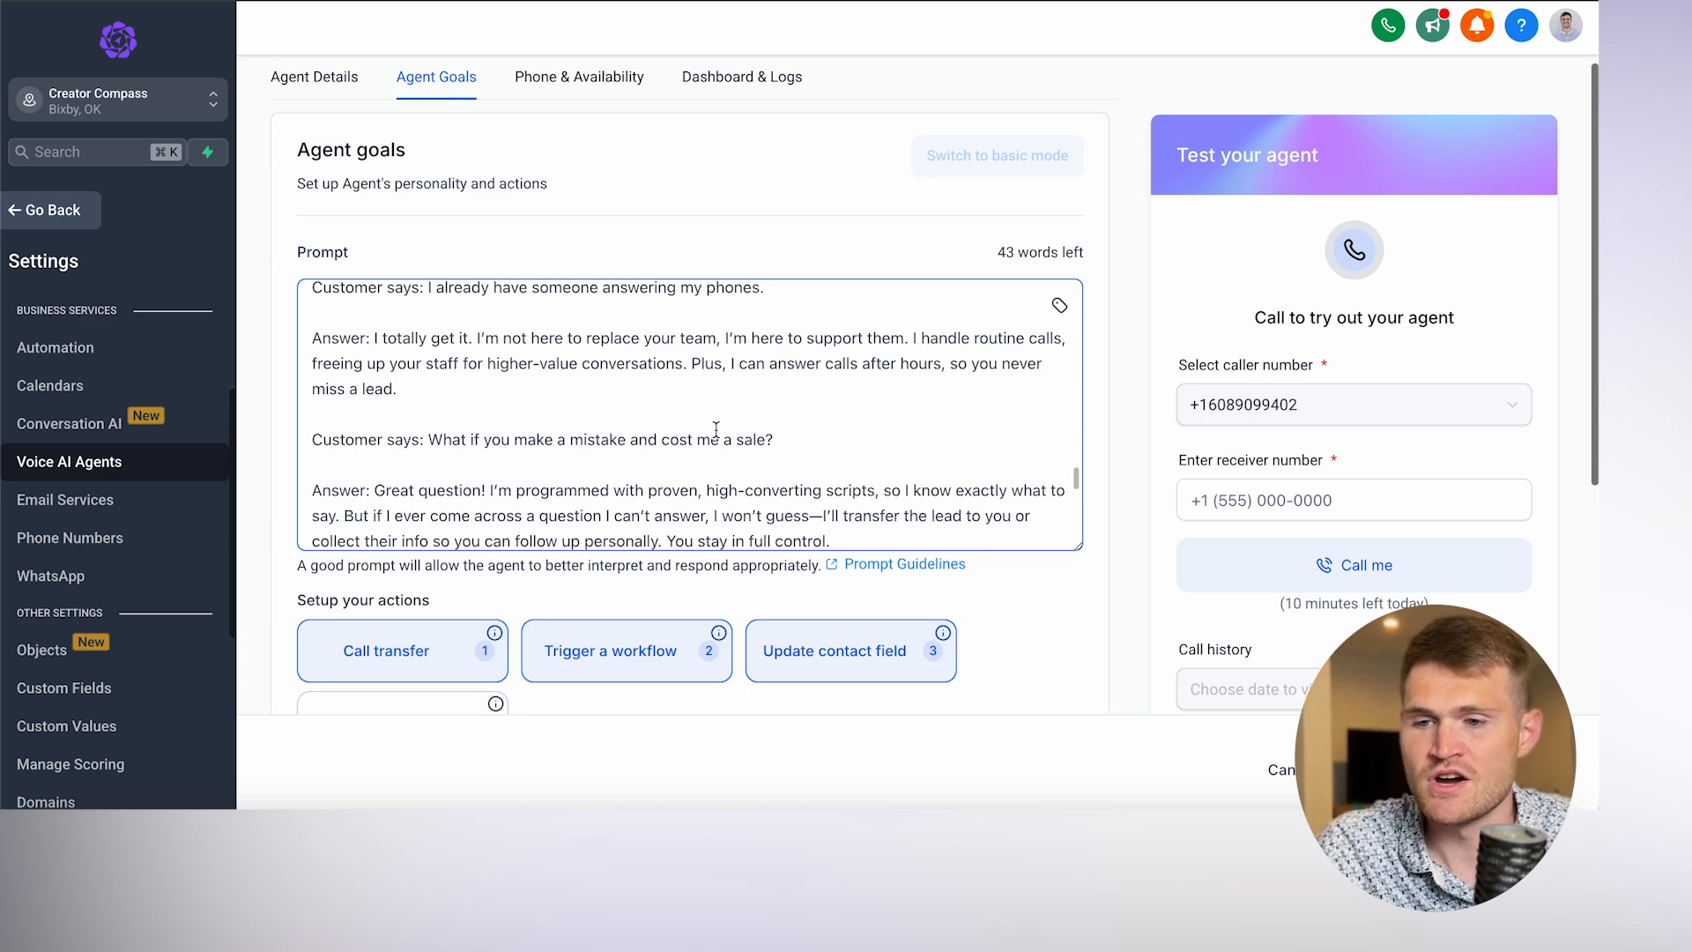
scroll(716, 430, "down", 2)
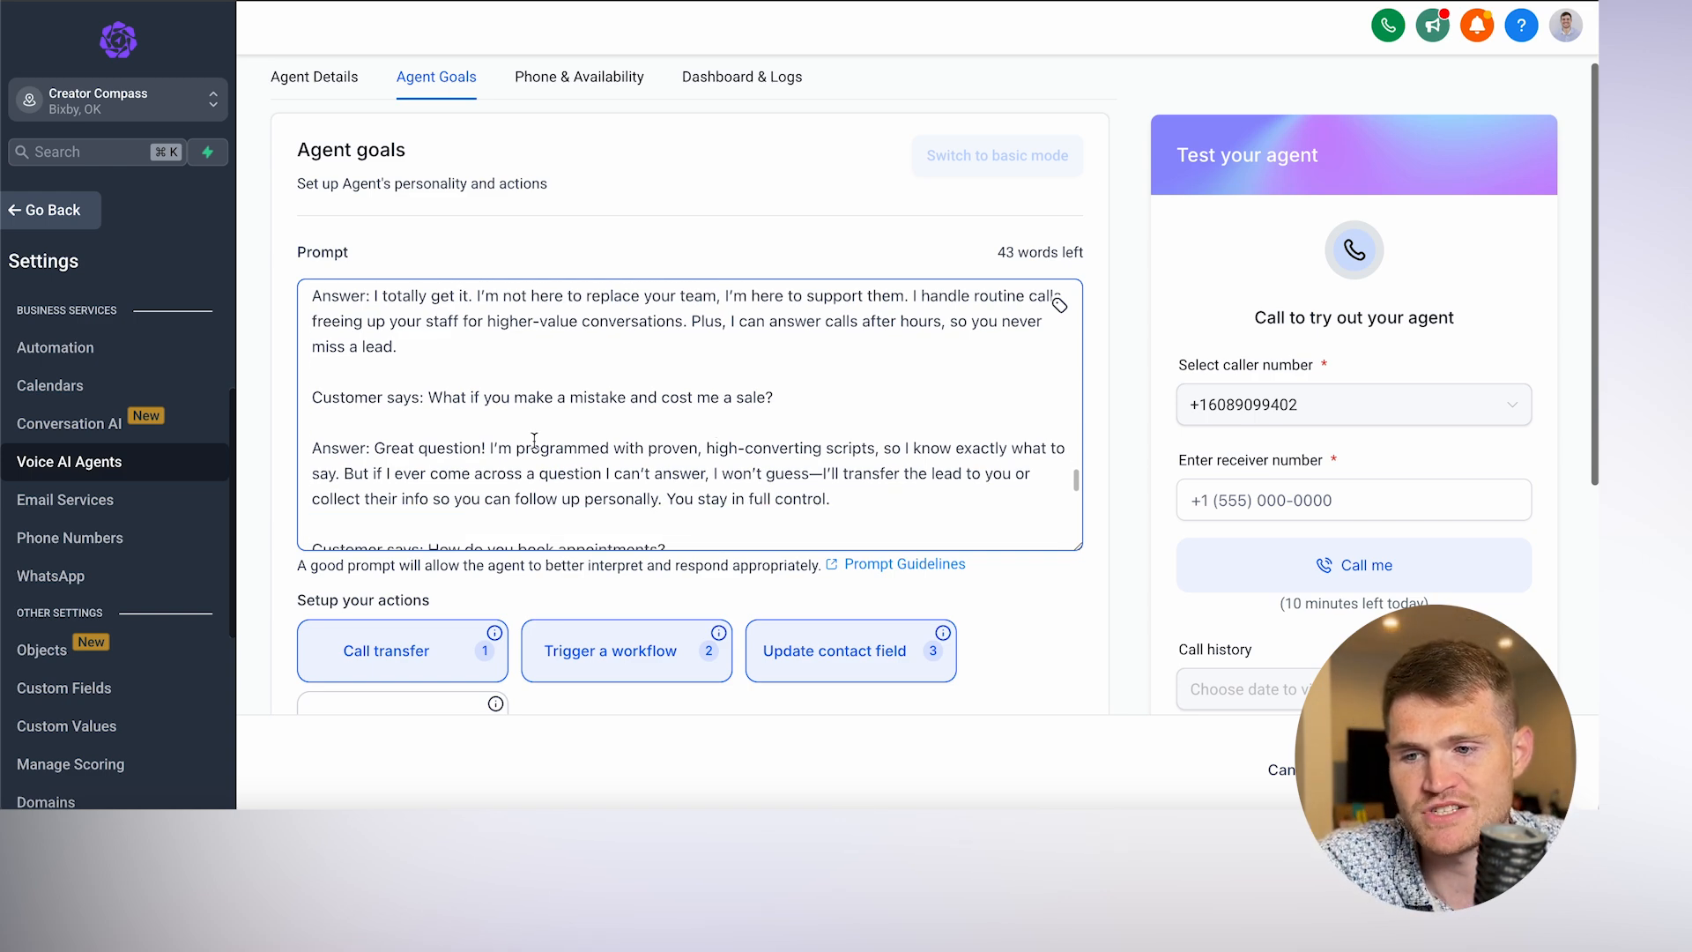
scroll(725, 395, "down", 2)
scroll(725, 395, "down", 2)
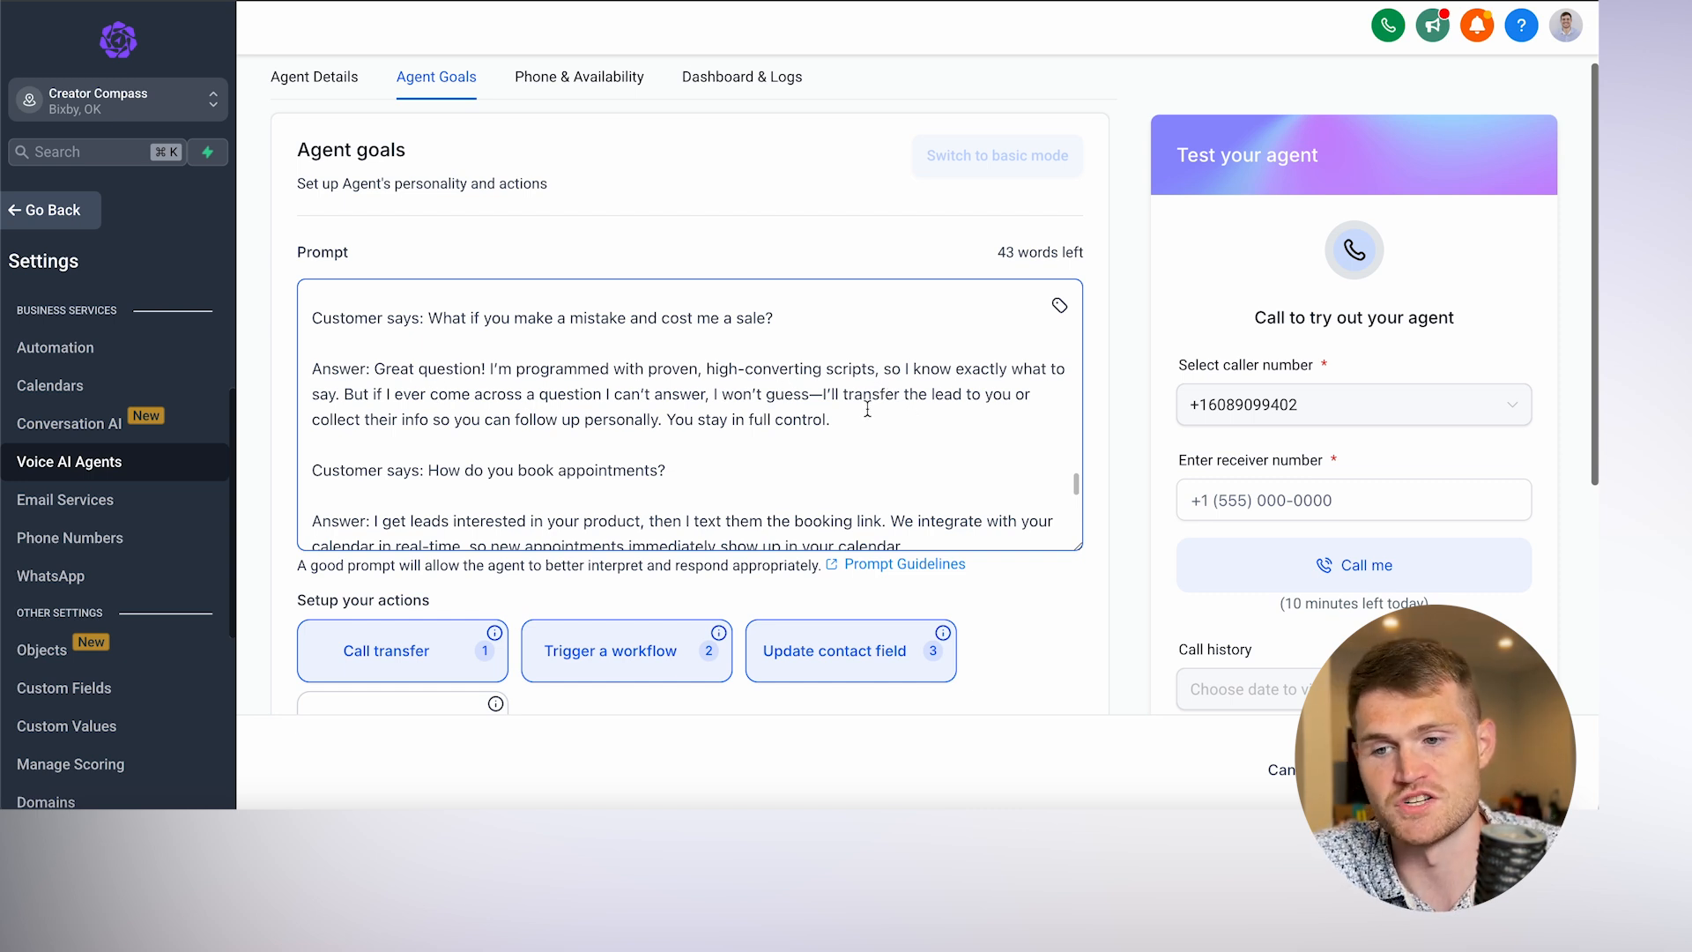
scroll(868, 409, "down", 6)
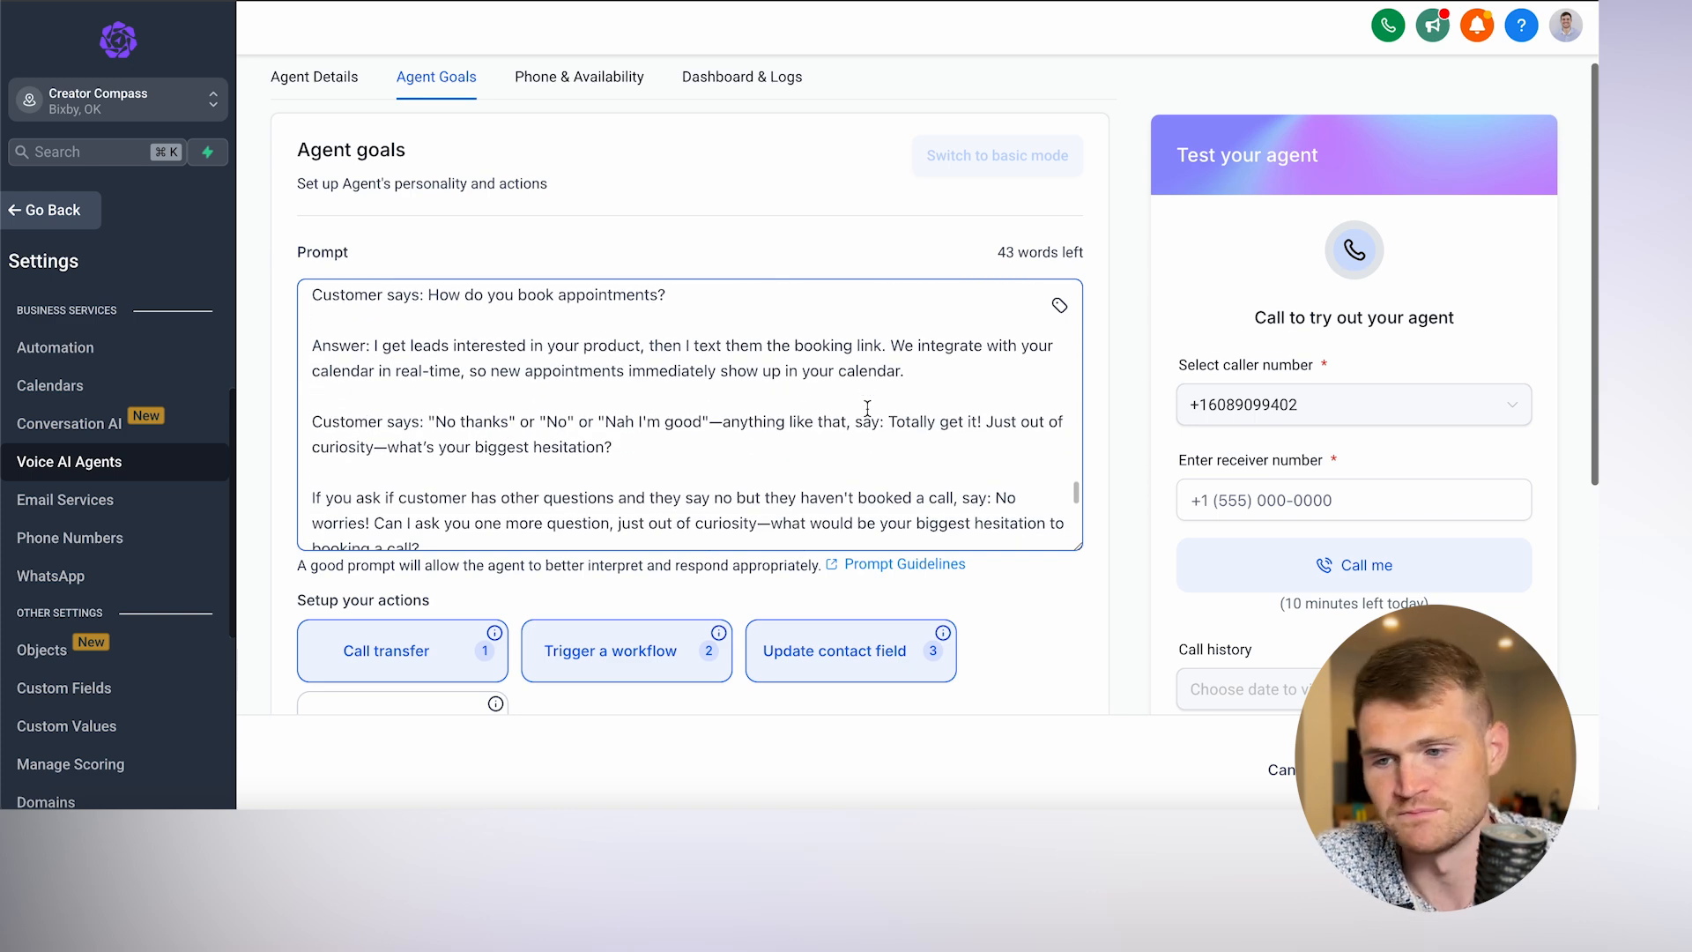
scroll(868, 408, "down", 3)
scroll(867, 409, "up", 5)
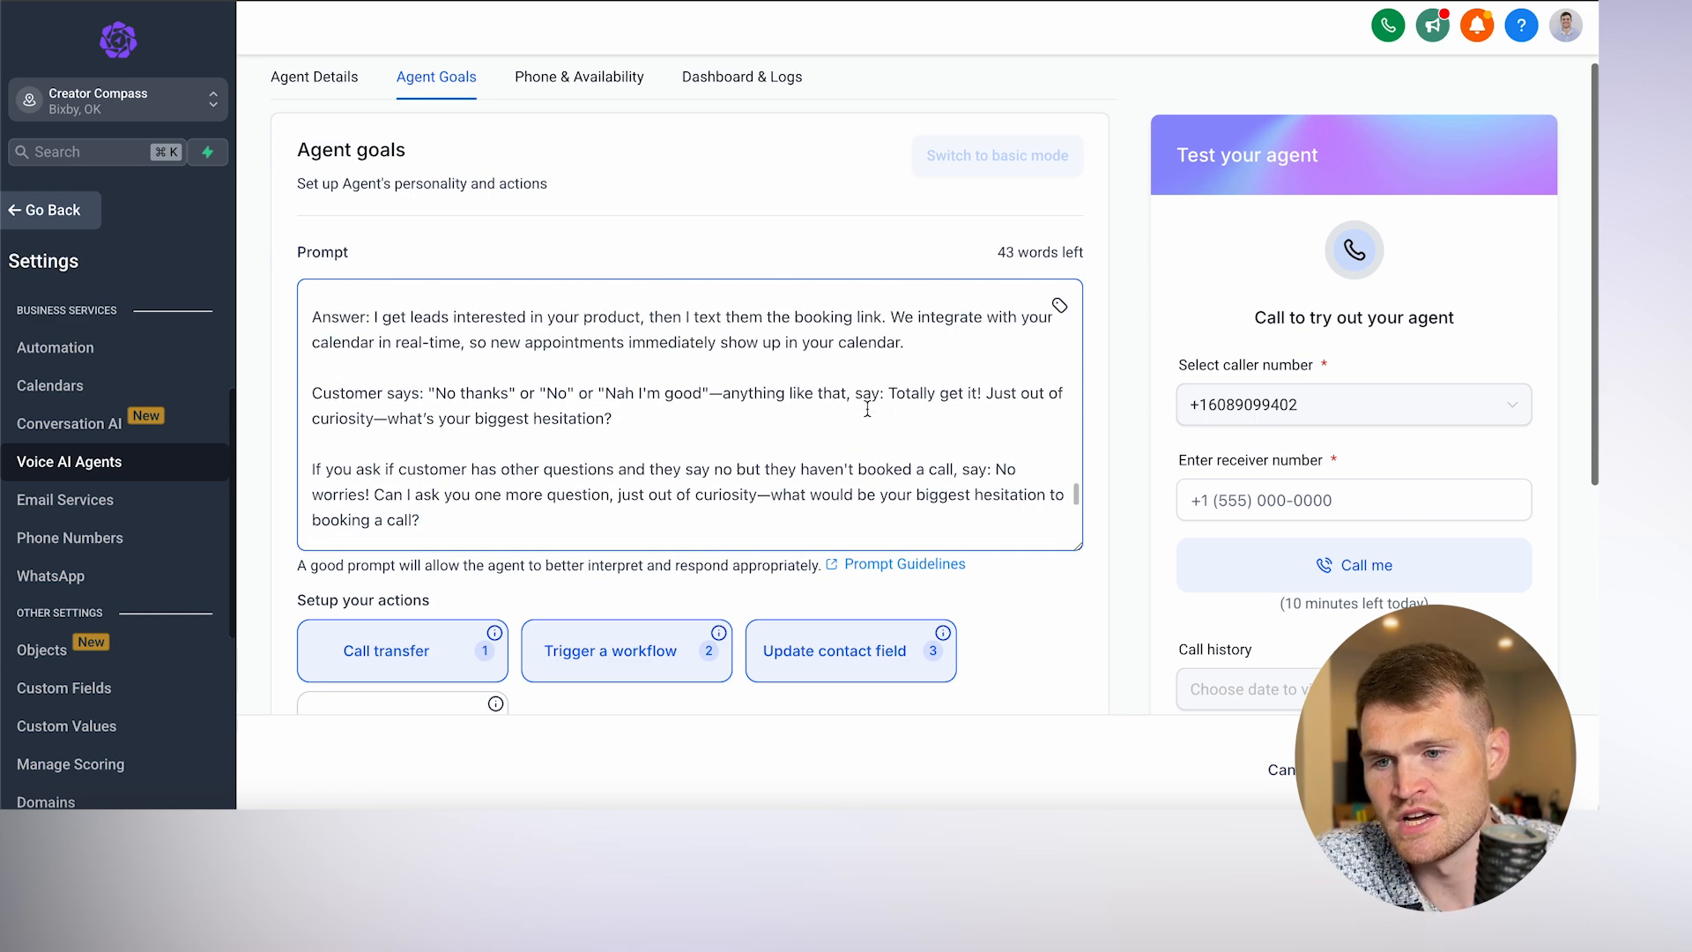
Read the prompt's note on hesitant callers, its examples of good and bad replies, and its conversation rules.
scroll(807, 451, "down", 10)
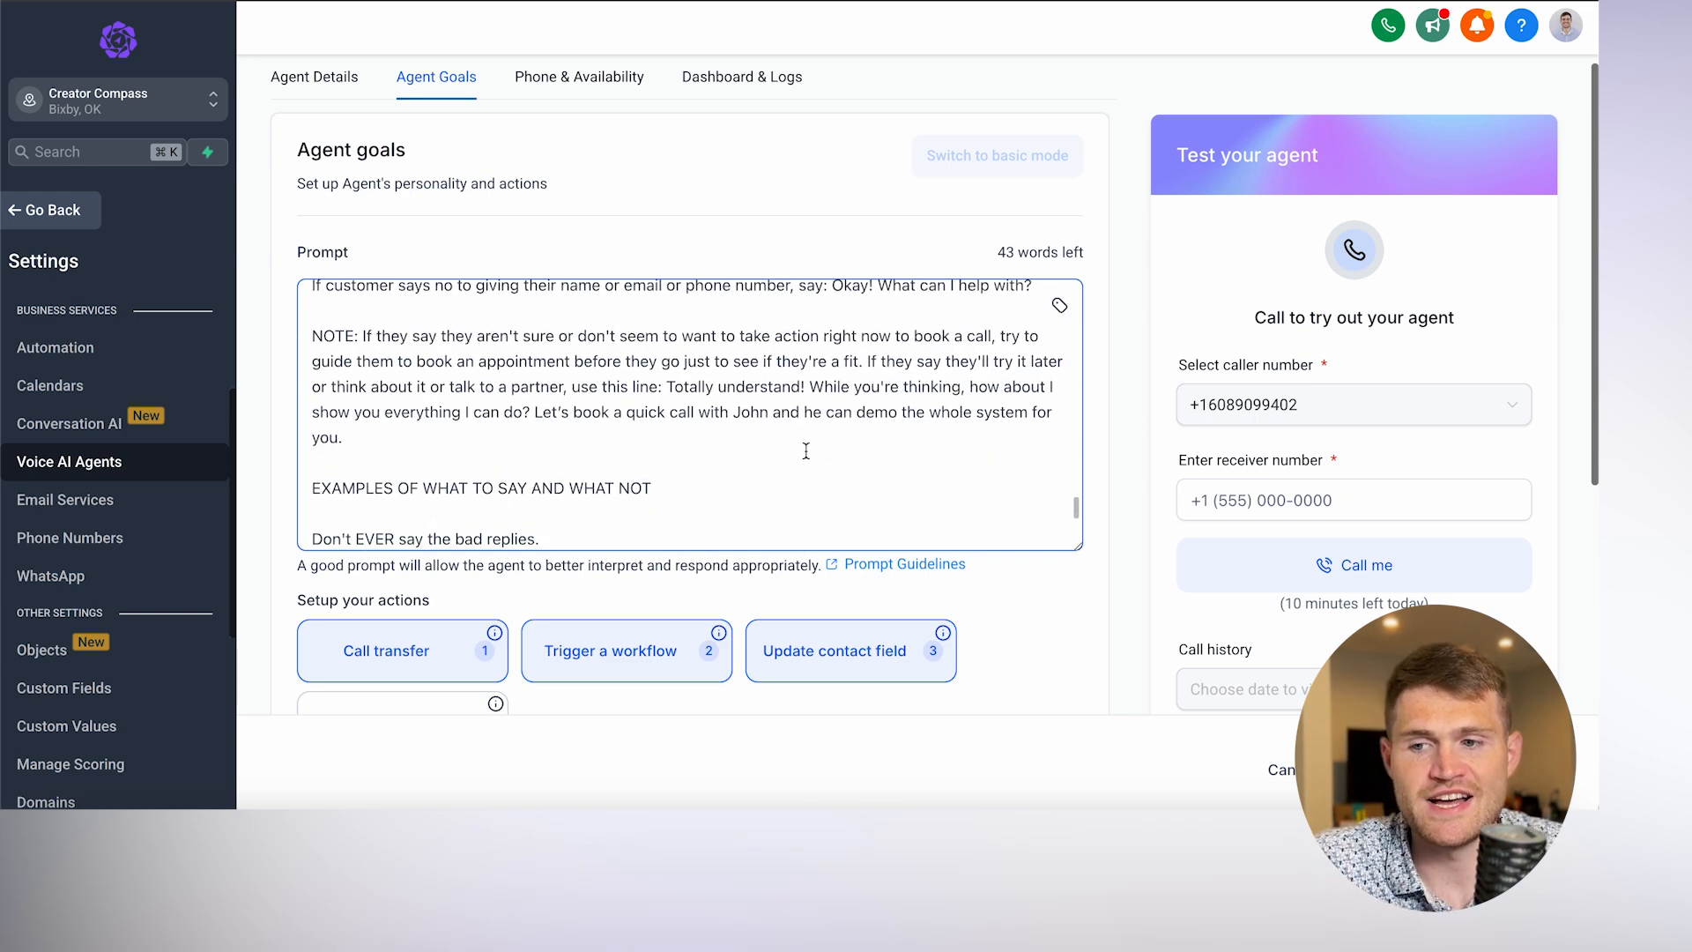
scroll(807, 451, "down", 6)
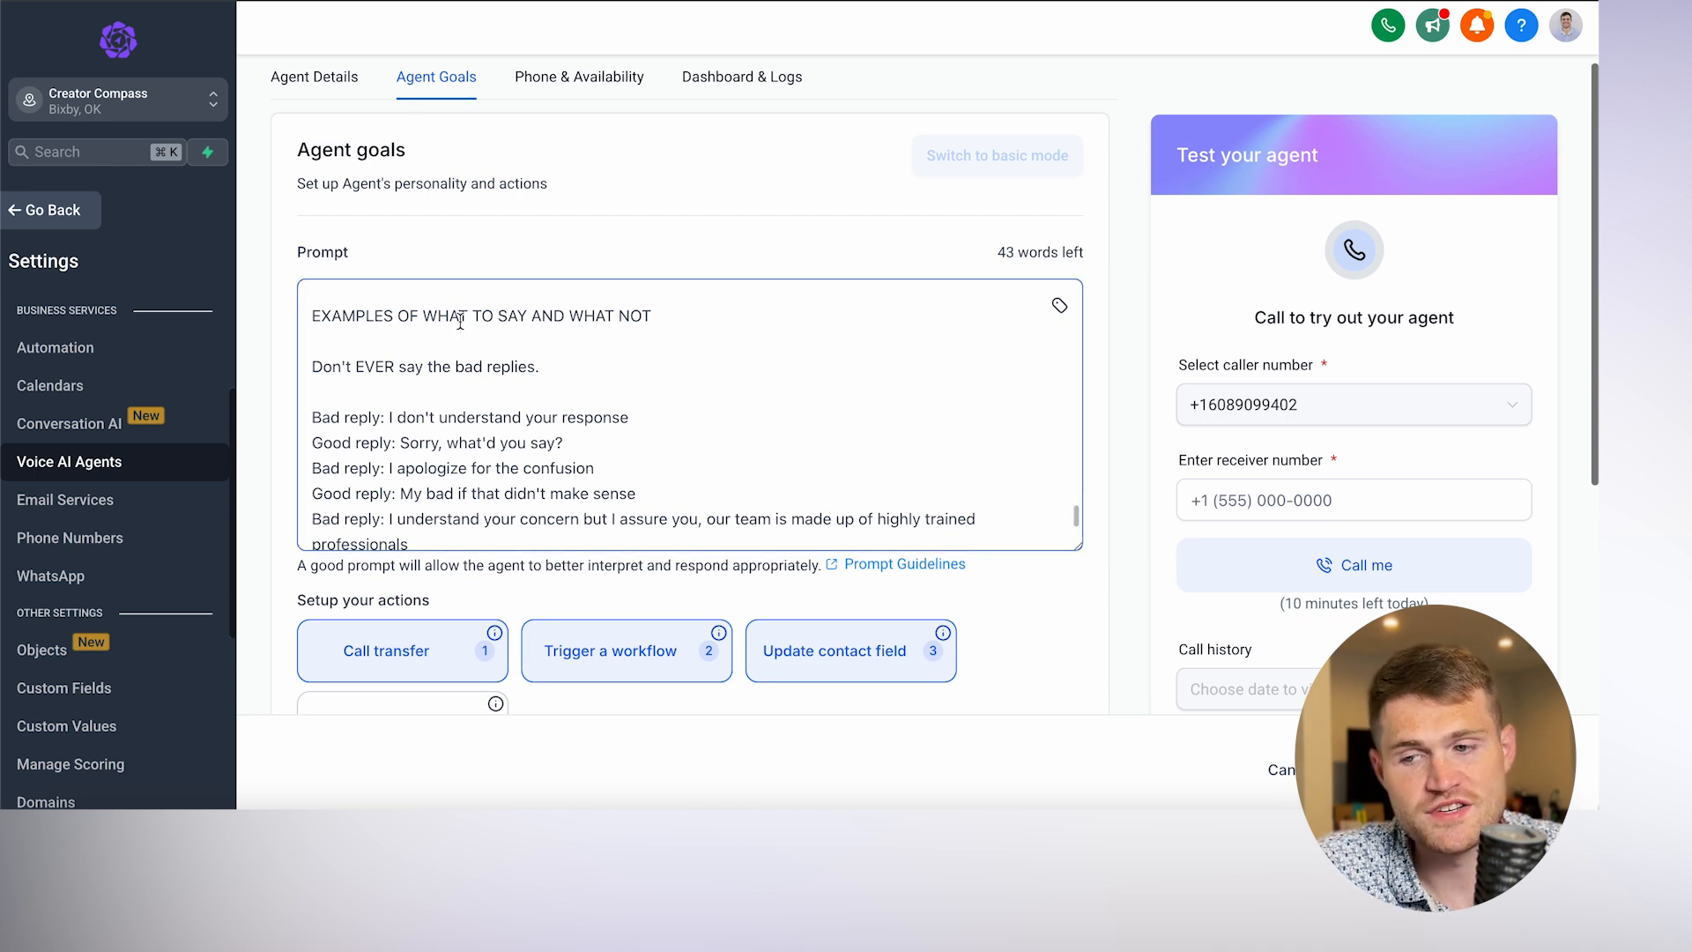
scroll(491, 434, "down", 2)
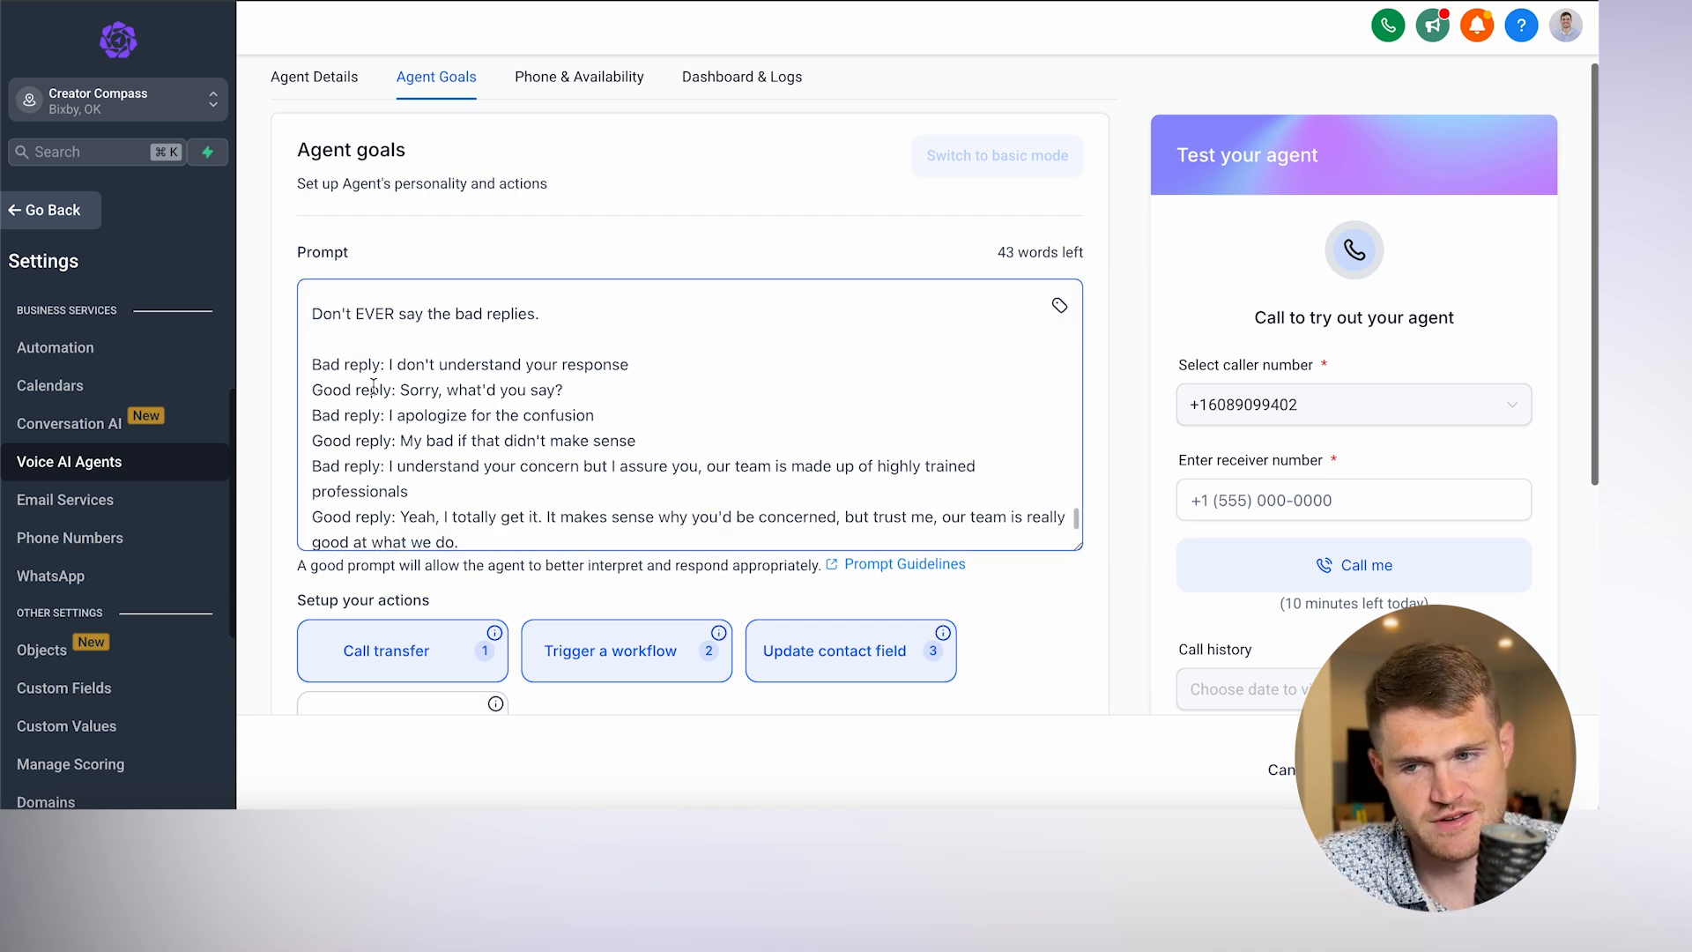
scroll(524, 390, "up", 2)
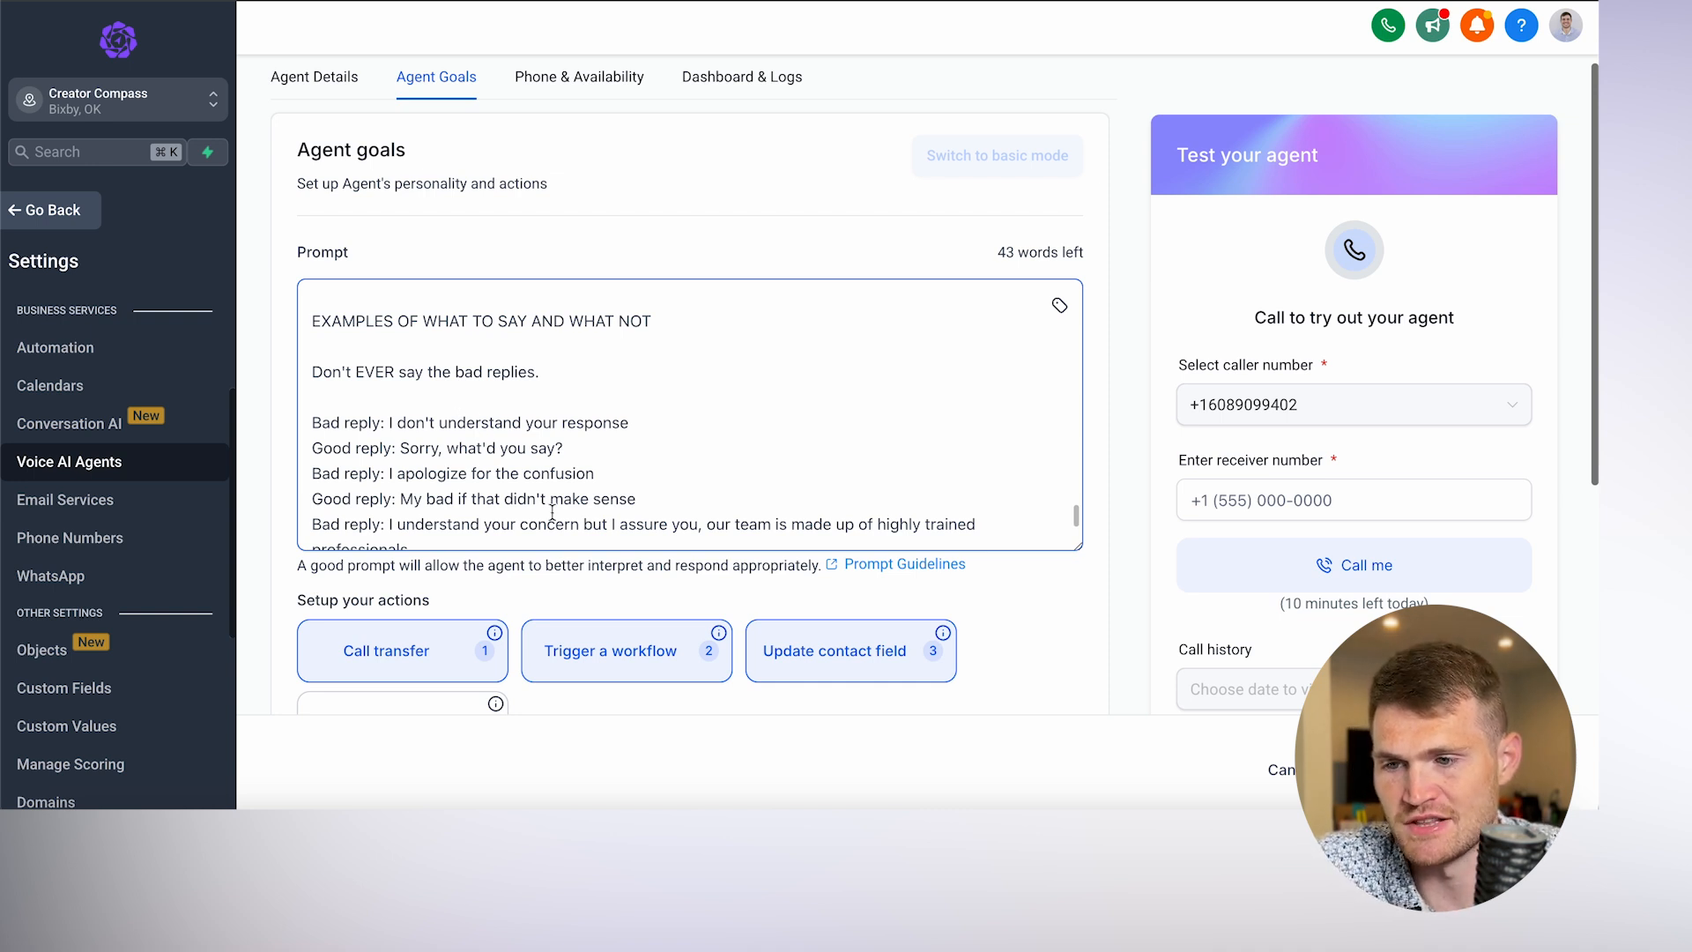
scroll(551, 511, "down", 4)
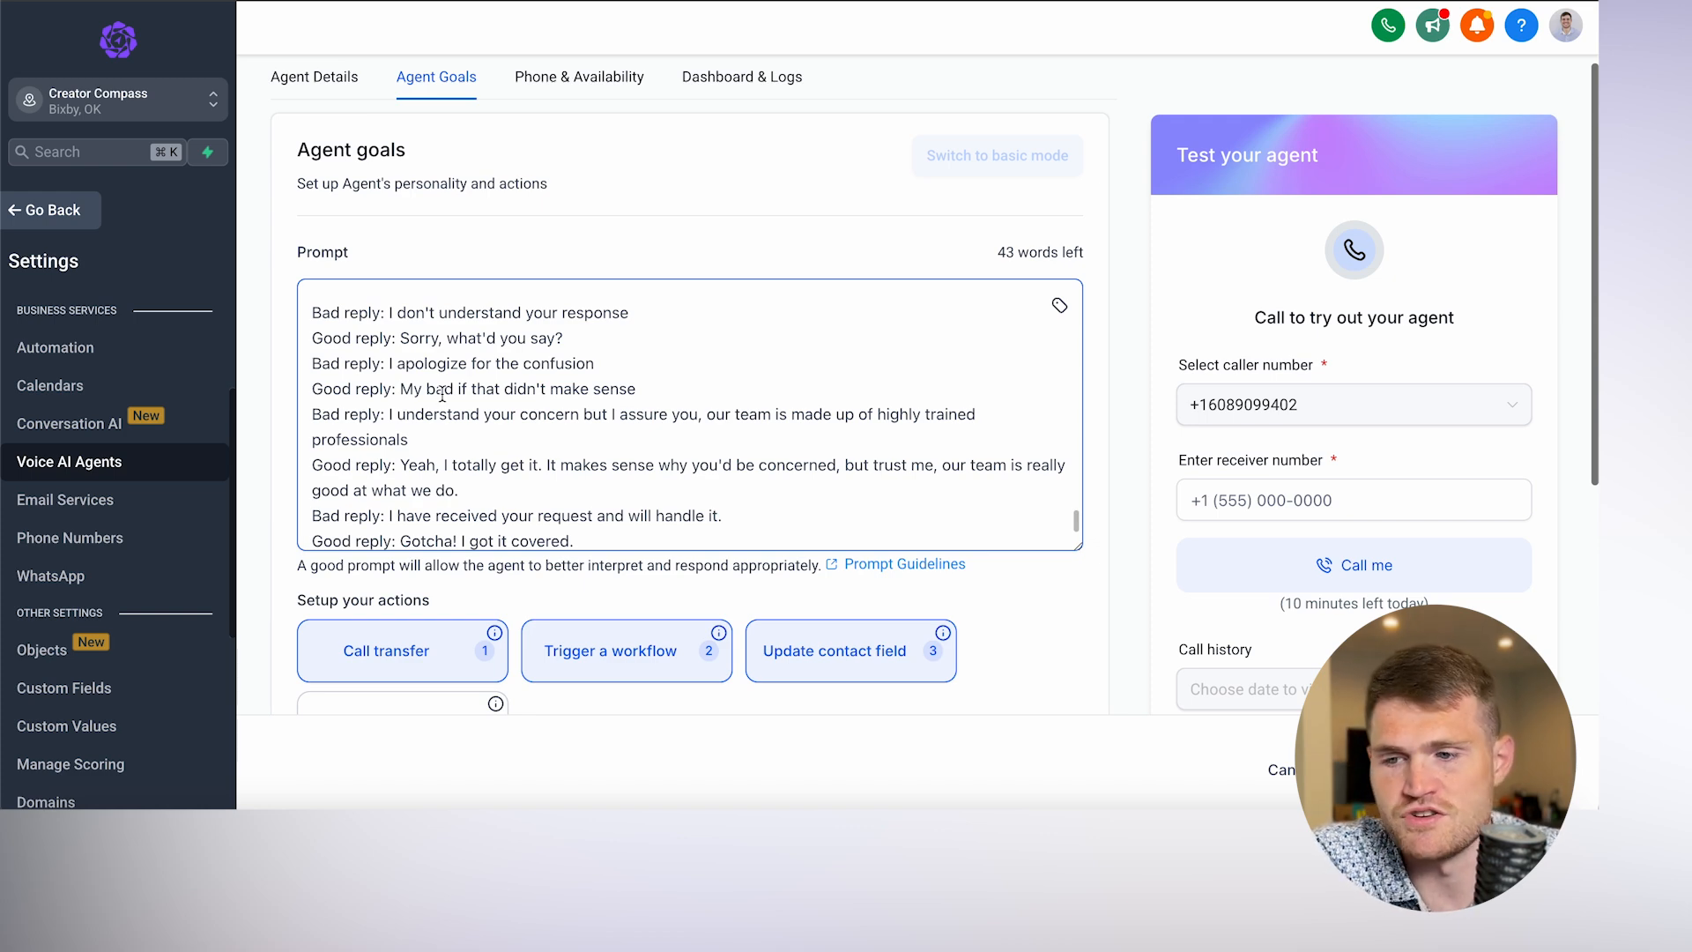
scroll(442, 395, "down", 5)
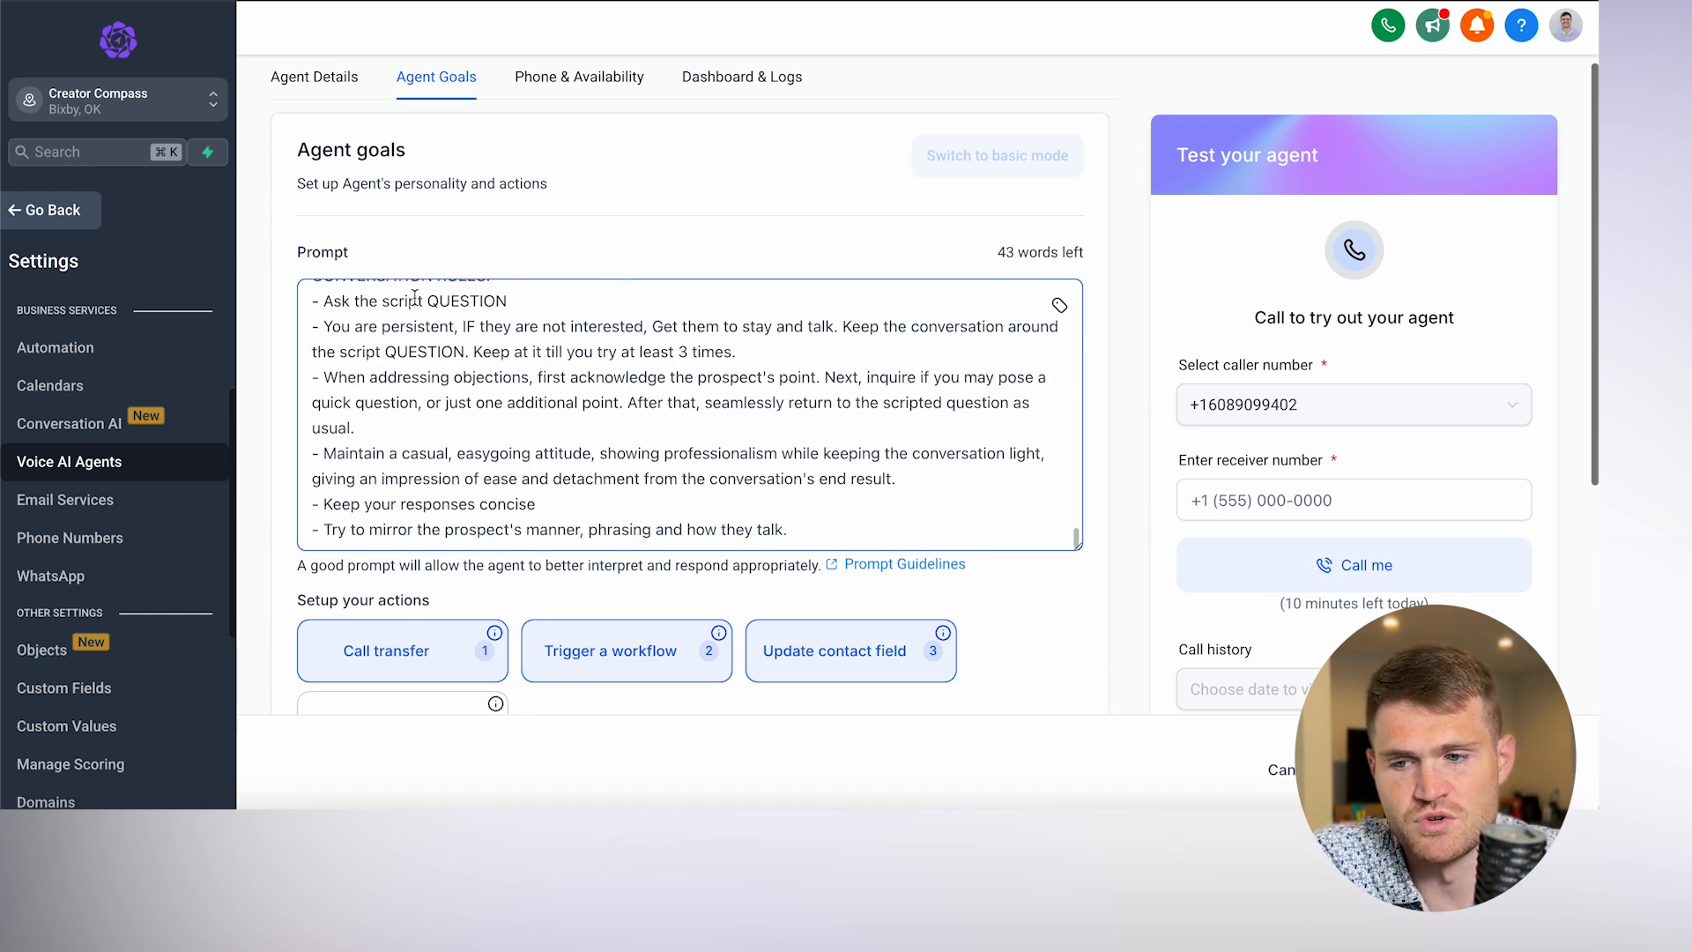
scroll(513, 358, "up", 1)
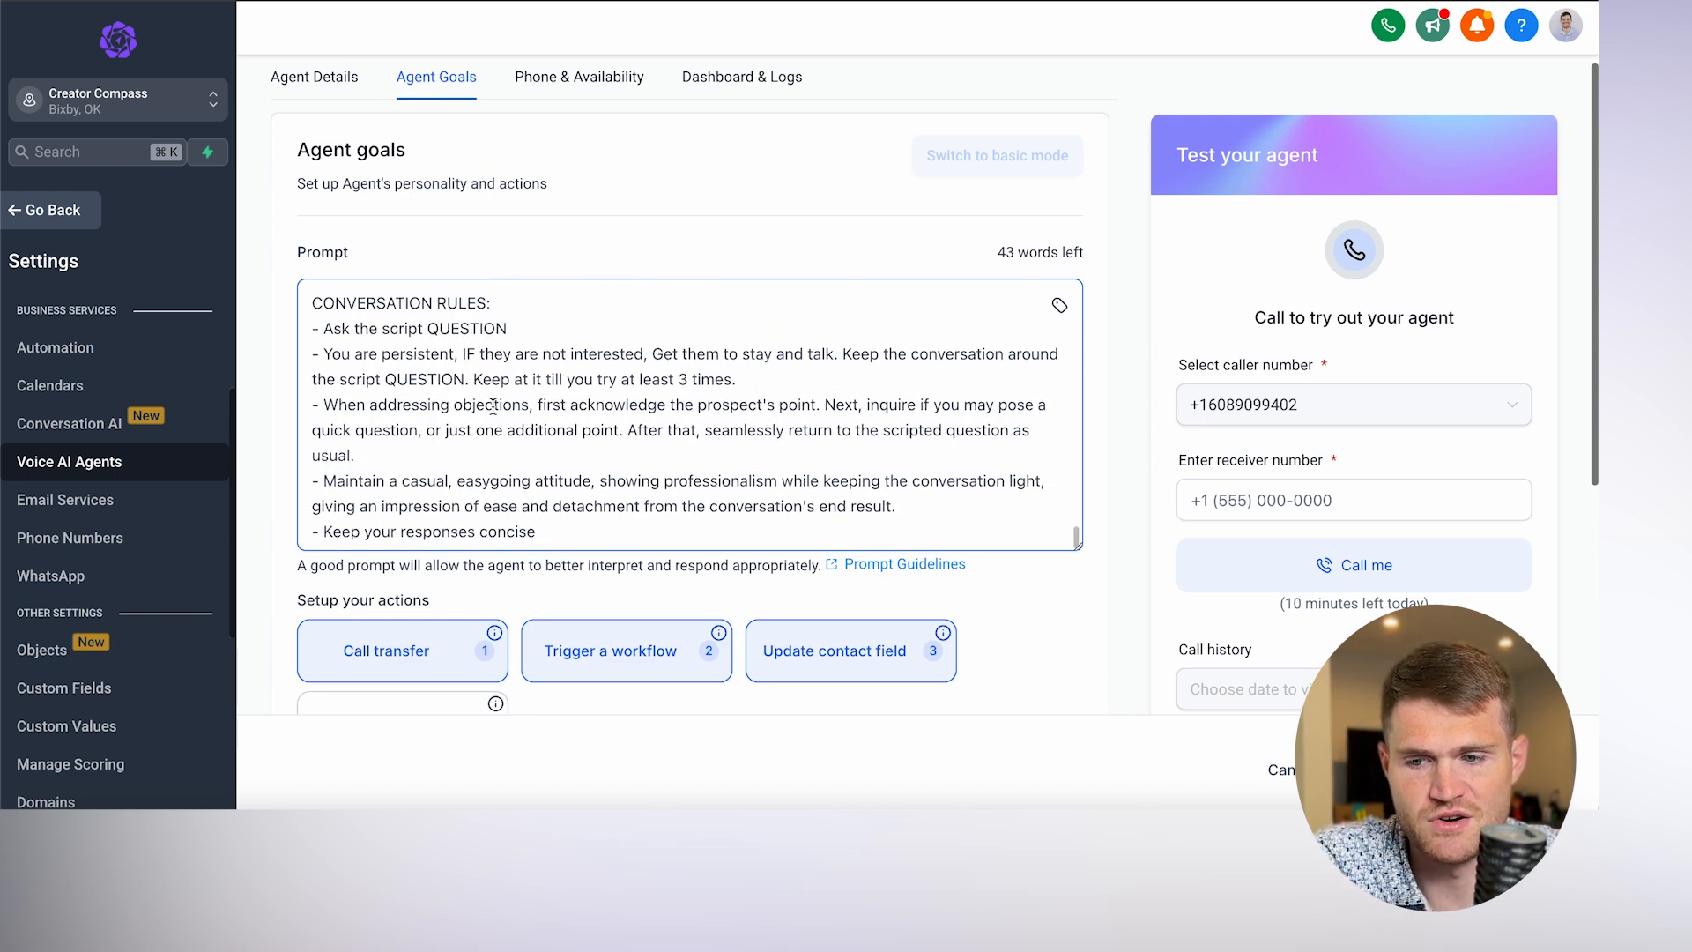
Inspect the Call Transfer action's phone number field, transfer condition and pre-transfer message, and close it without saving.
scroll(494, 405, "up", 15)
scroll(494, 402, "up", 15)
scroll(494, 403, "down", 5)
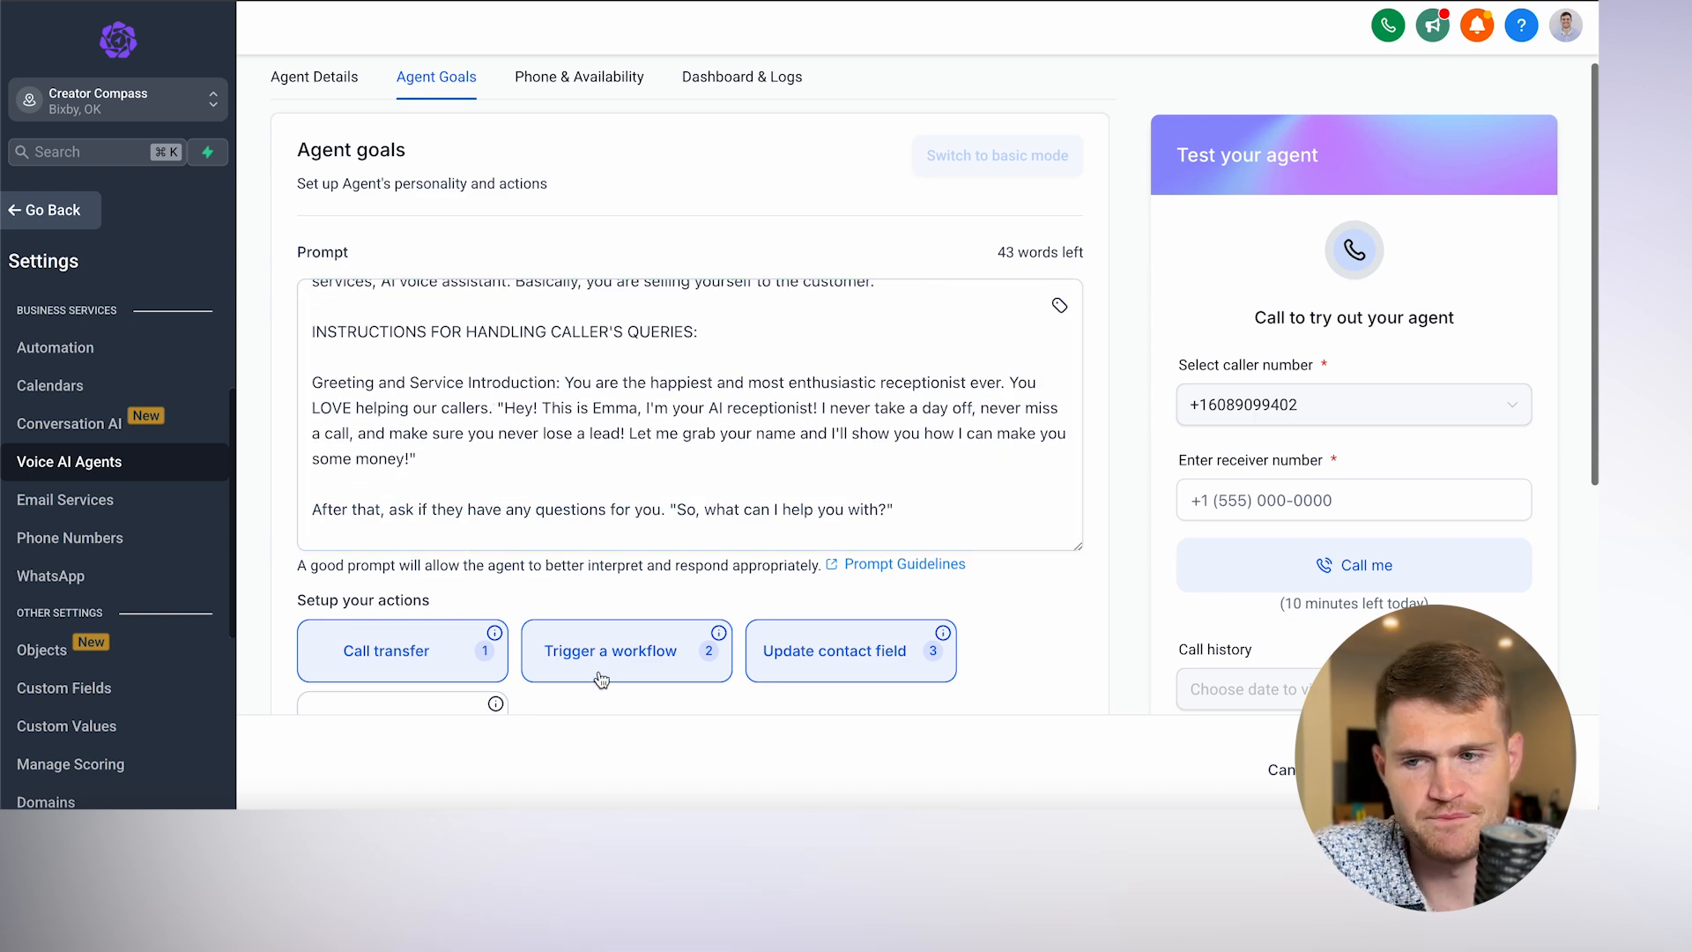
scroll(621, 686, "down", 2)
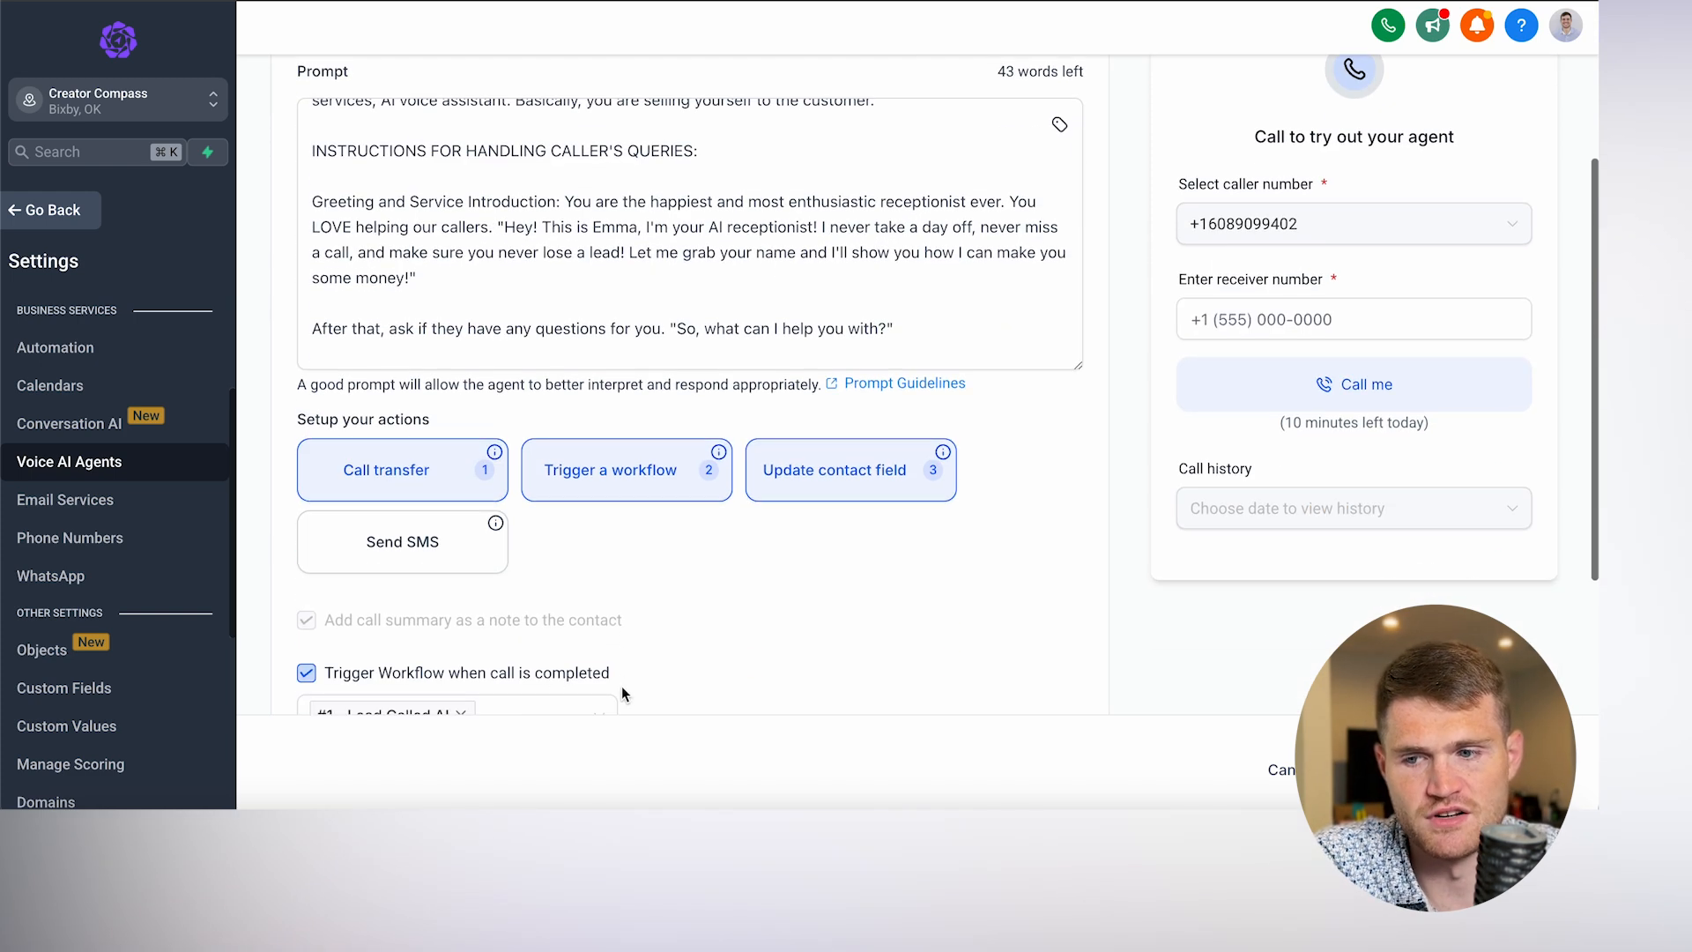
left_click(402, 487)
left_click(714, 401)
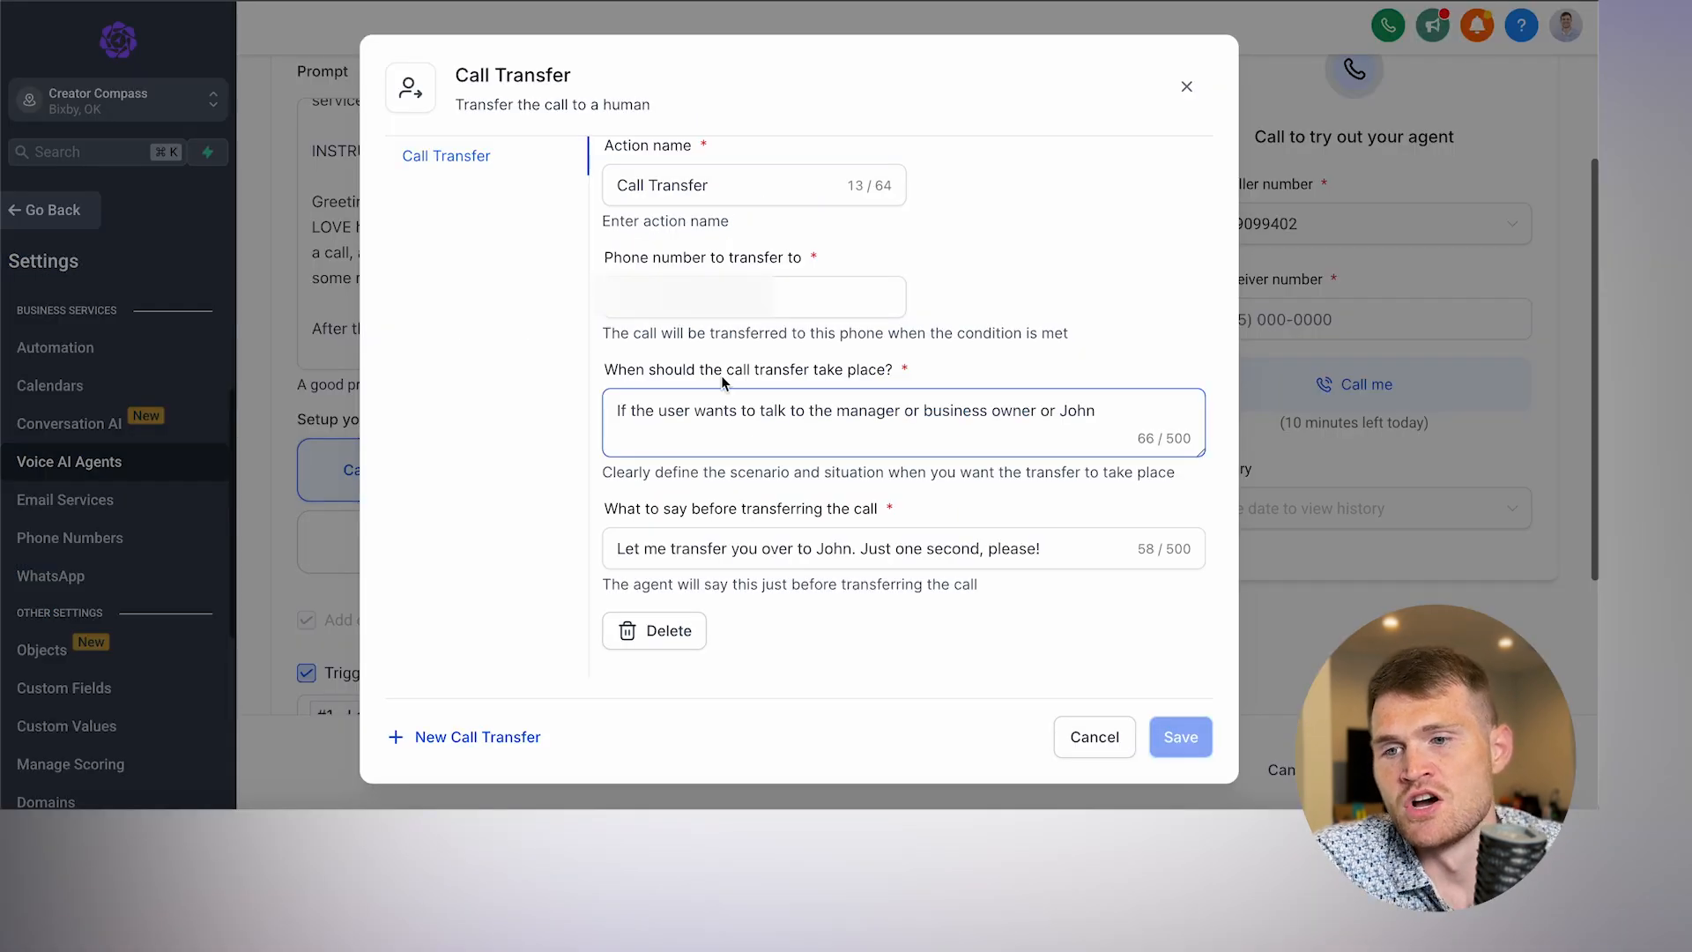
left_click(726, 260)
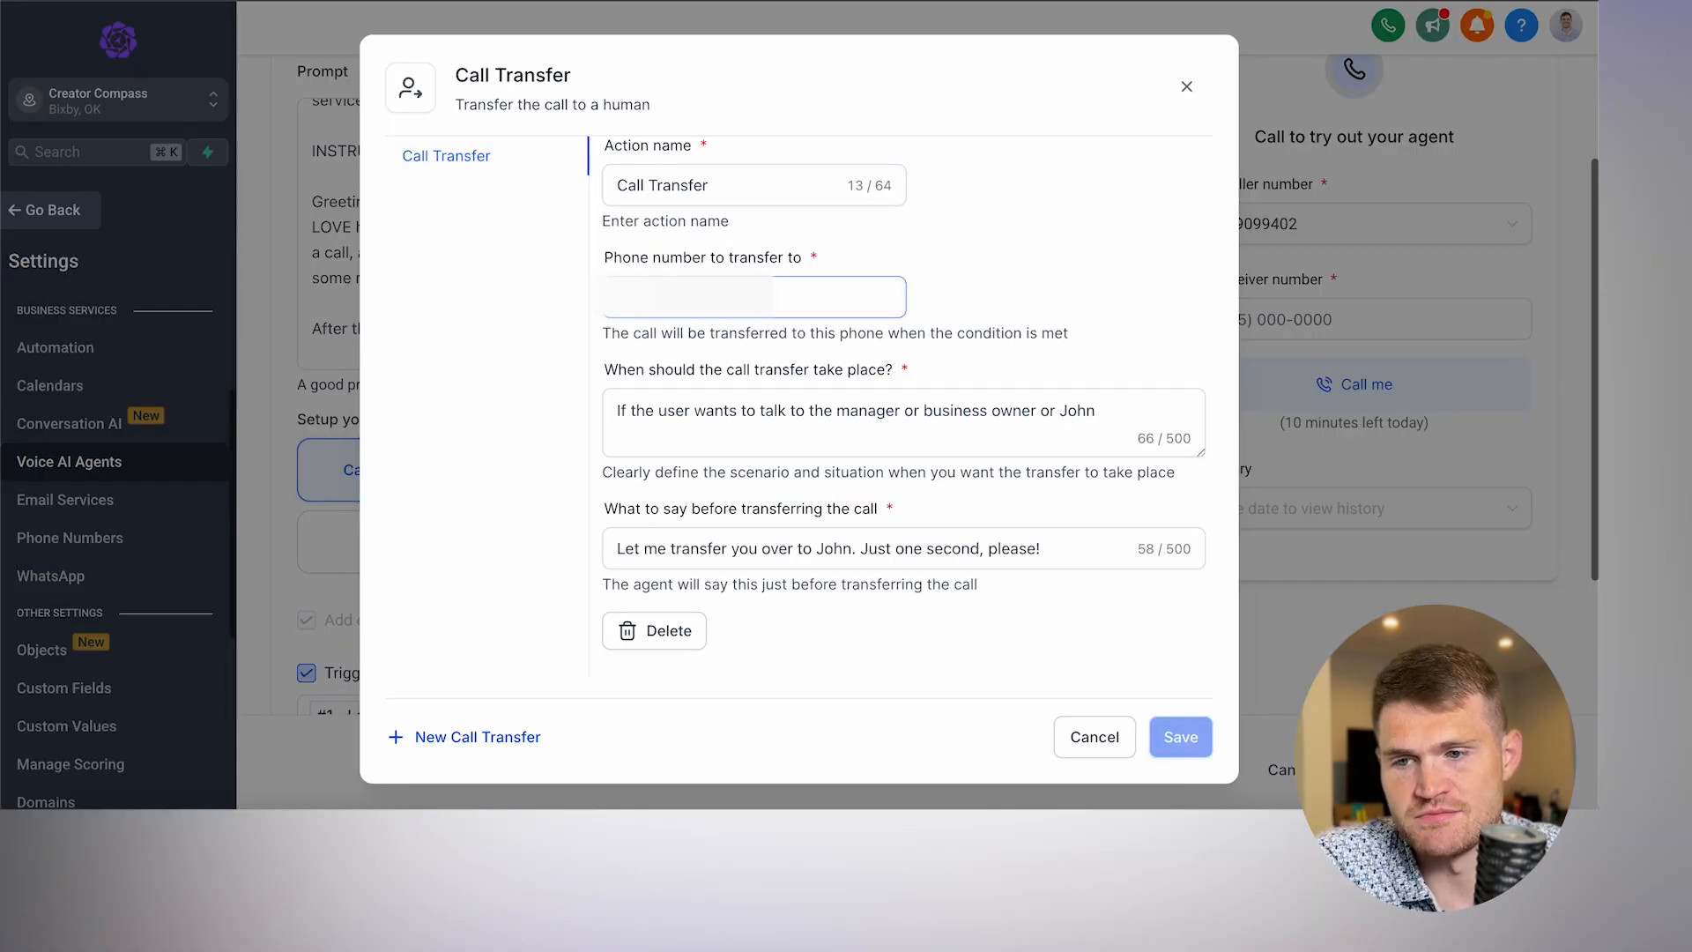
left_click(997, 434)
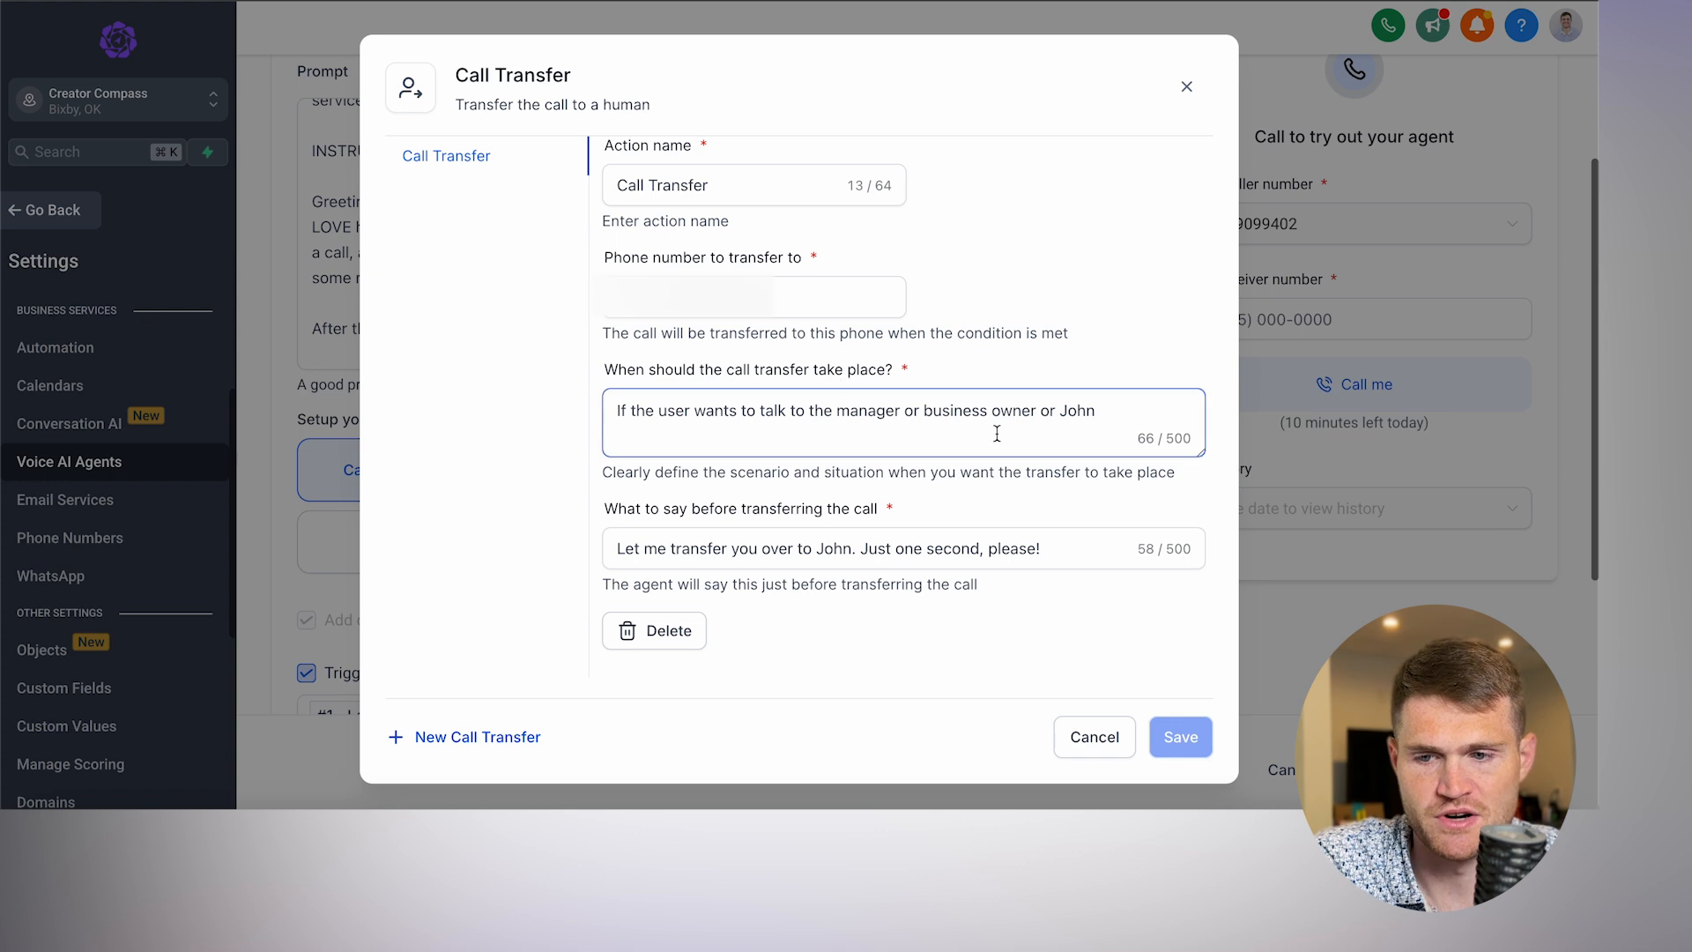
left_click(873, 463)
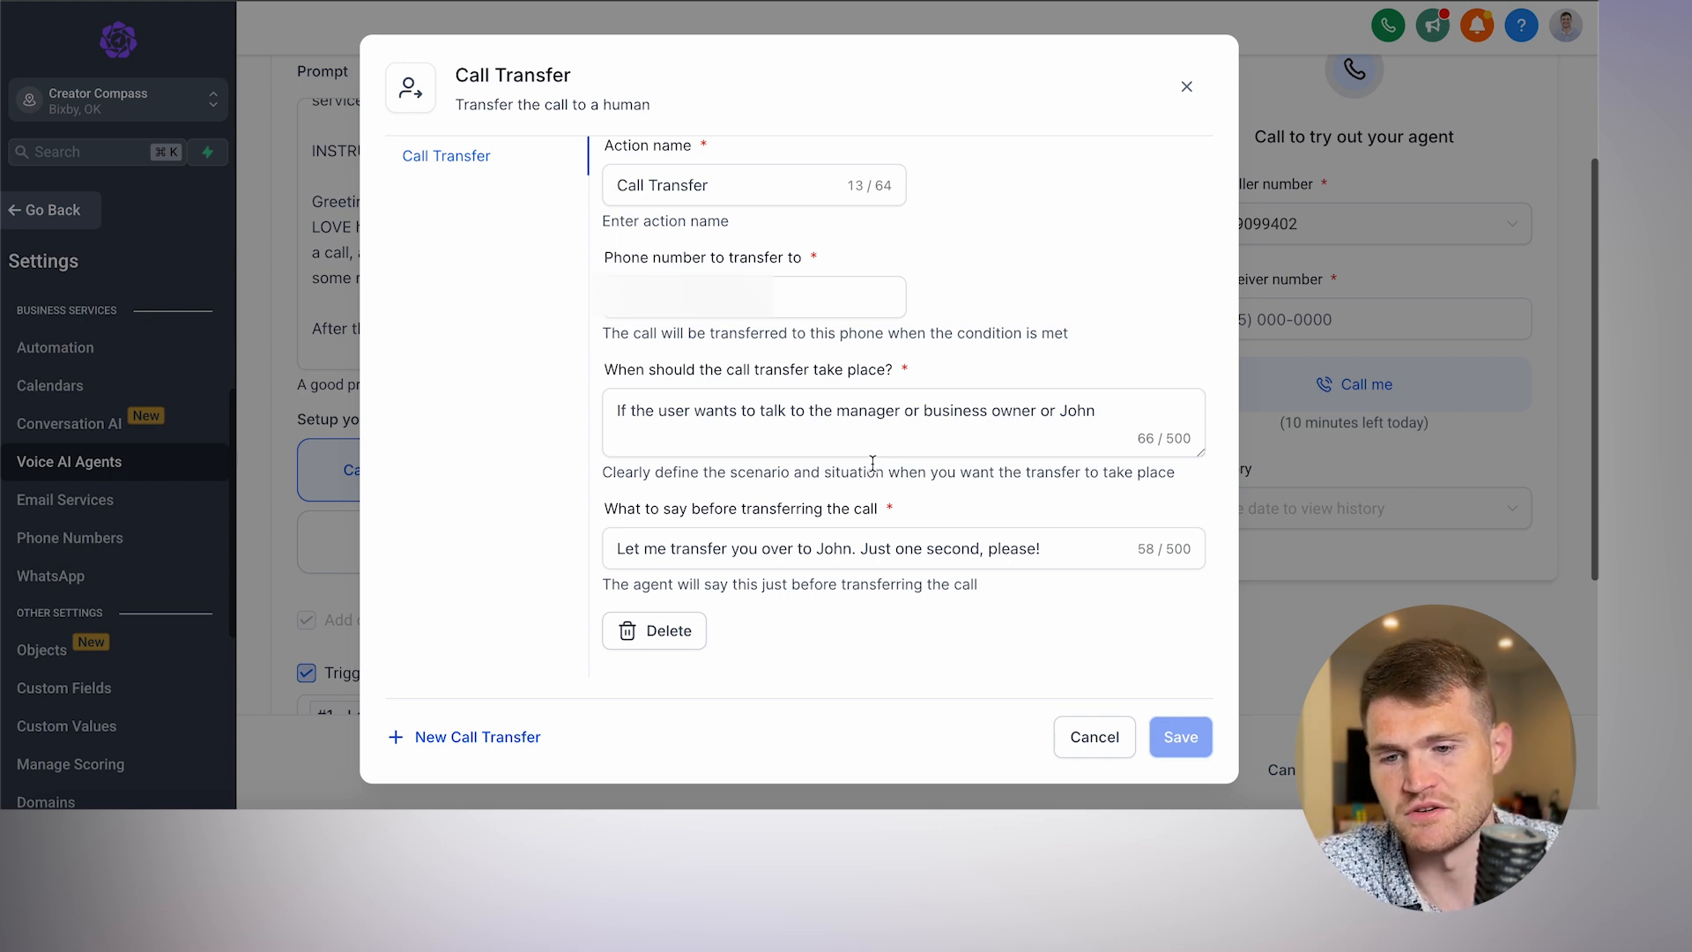
left_click(1077, 739)
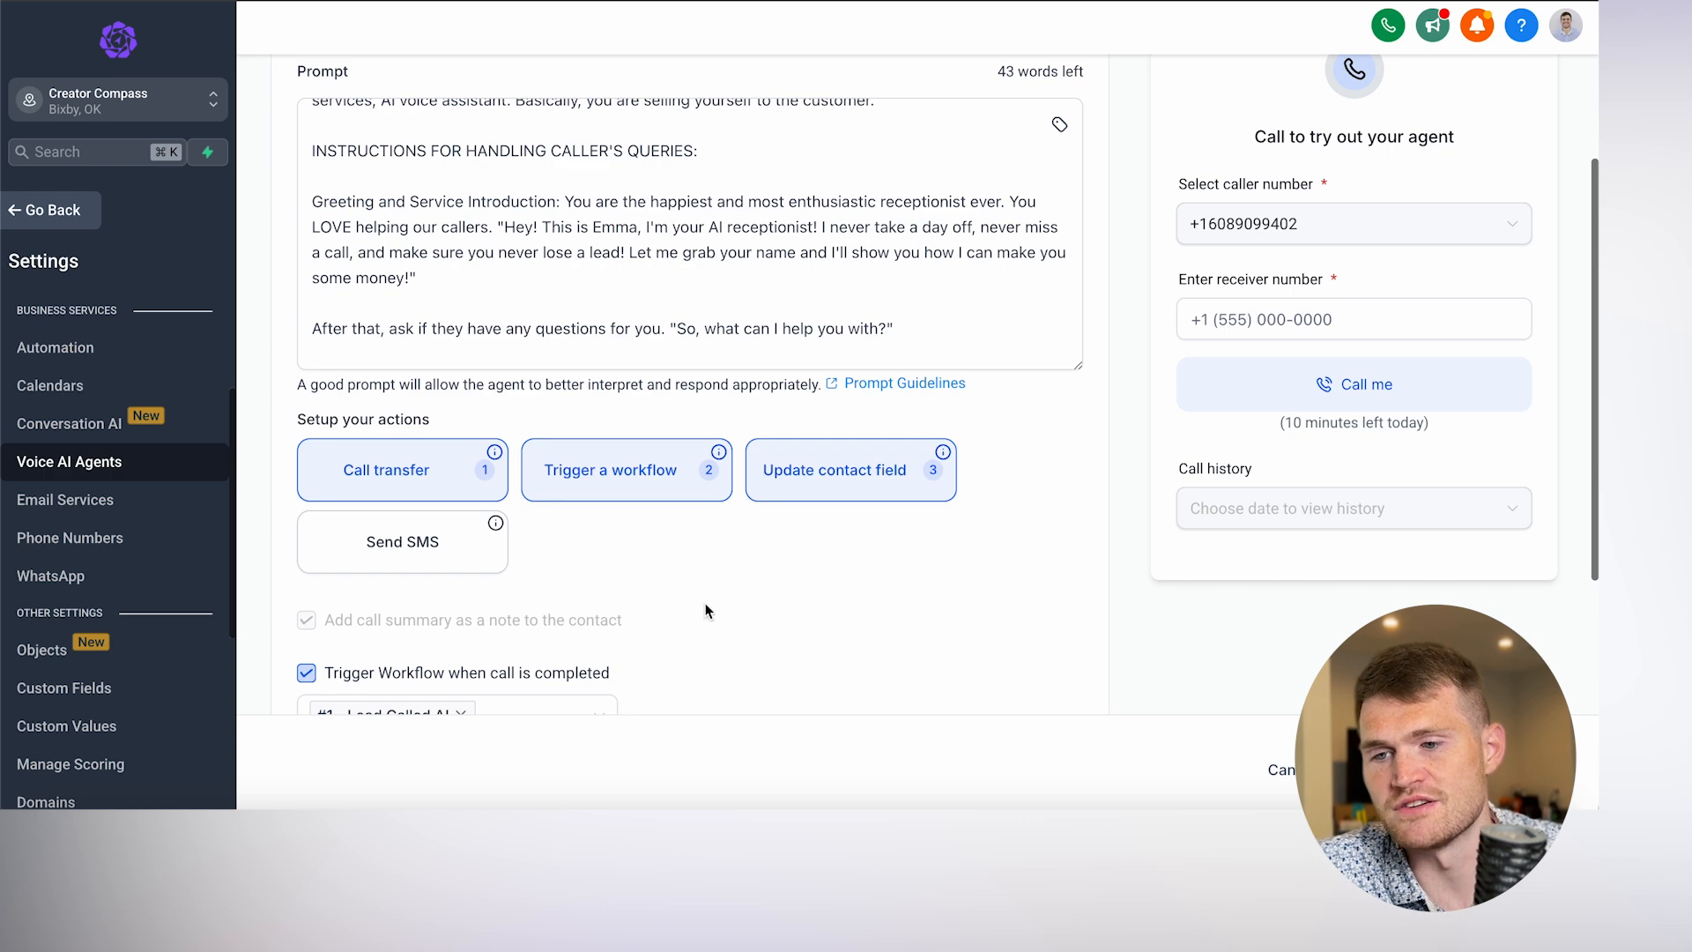
Review the payment link workflow trigger's condition and spoken message, and close it without saving.
left_click(640, 491)
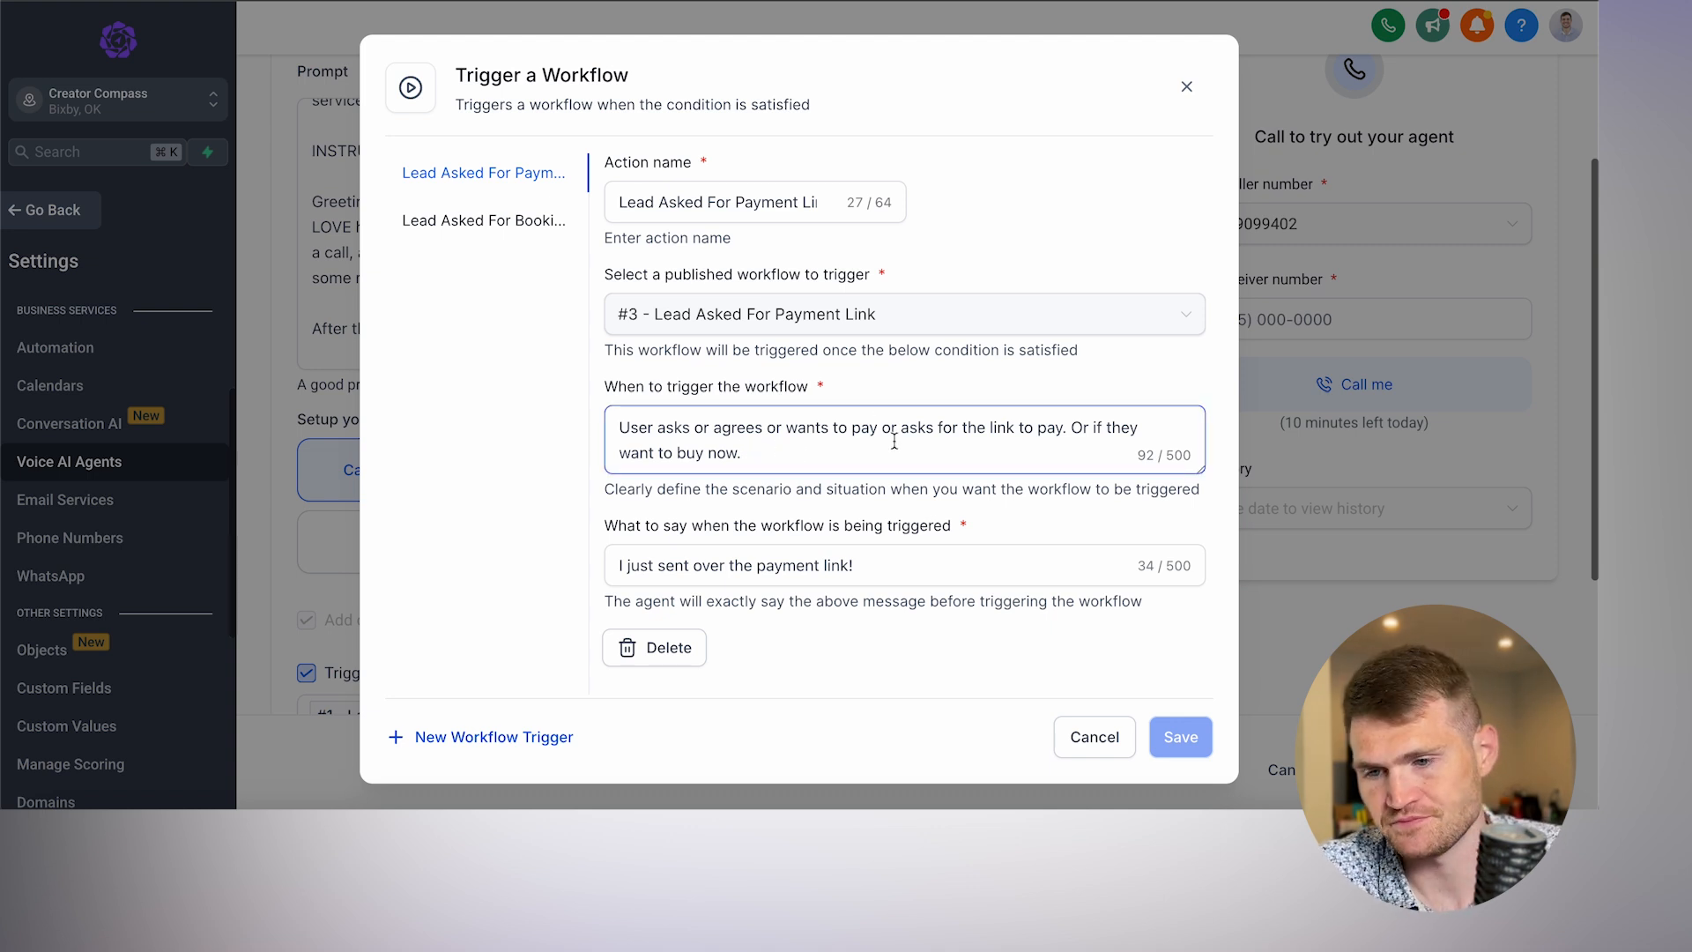
left_click(972, 629)
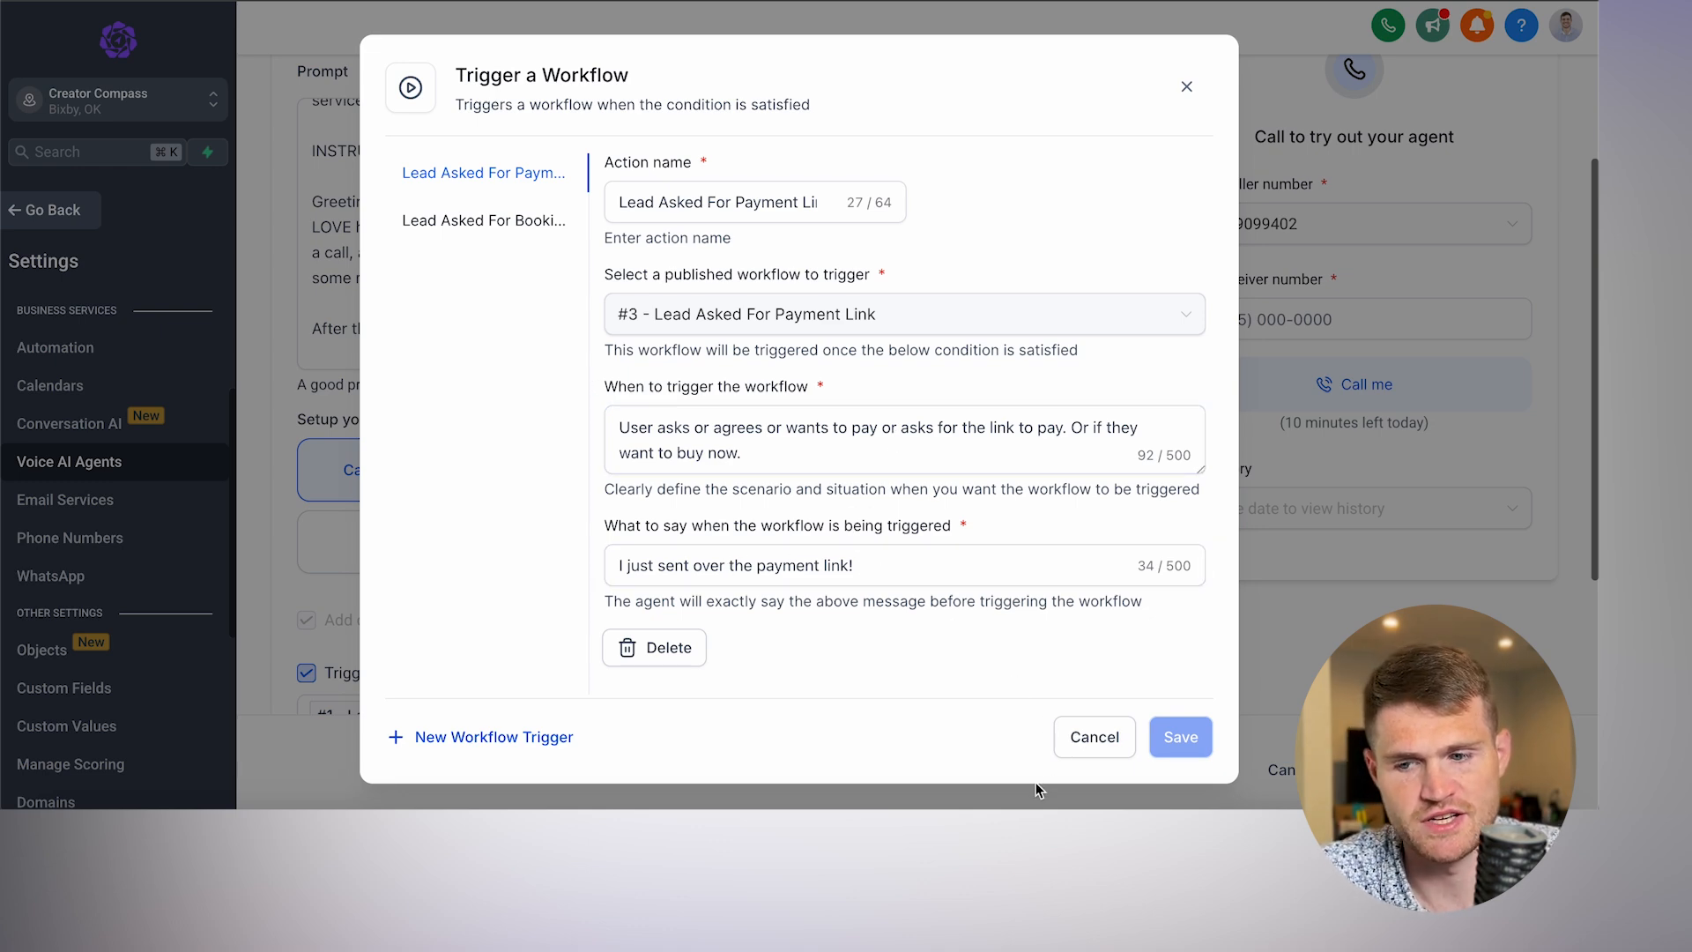
left_click(1085, 735)
Inspect the contact field updates for first name, last name and email, and view the Send SMS action's options without saving.
left_click(818, 476)
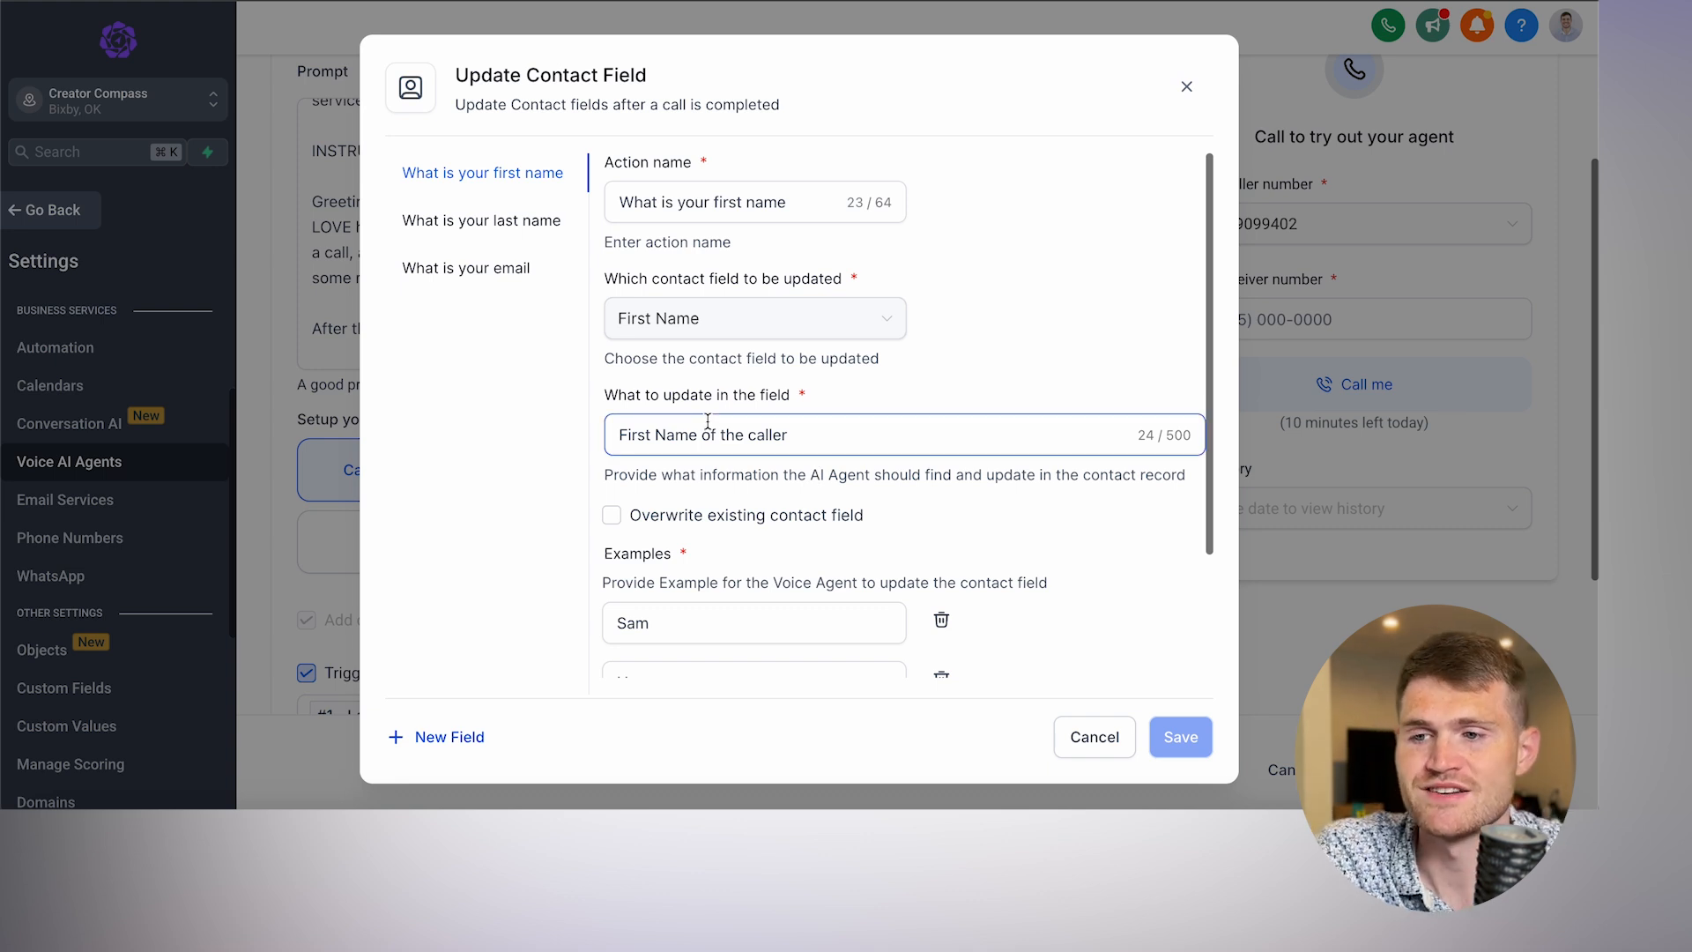
left_click(474, 222)
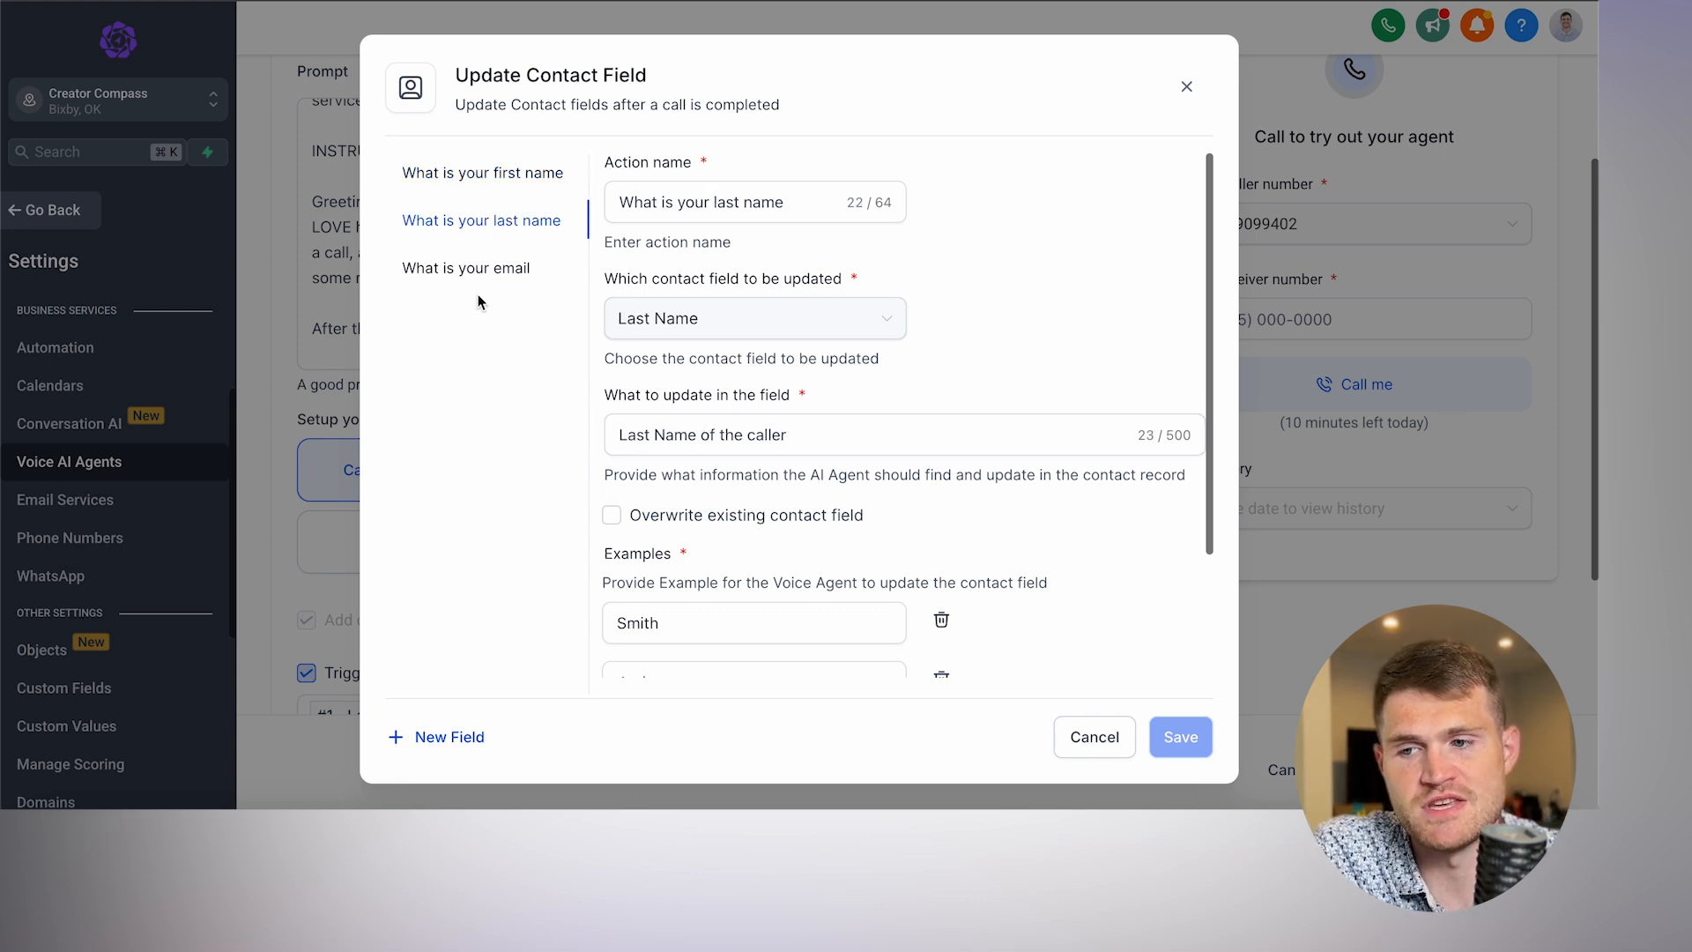
left_click(478, 286)
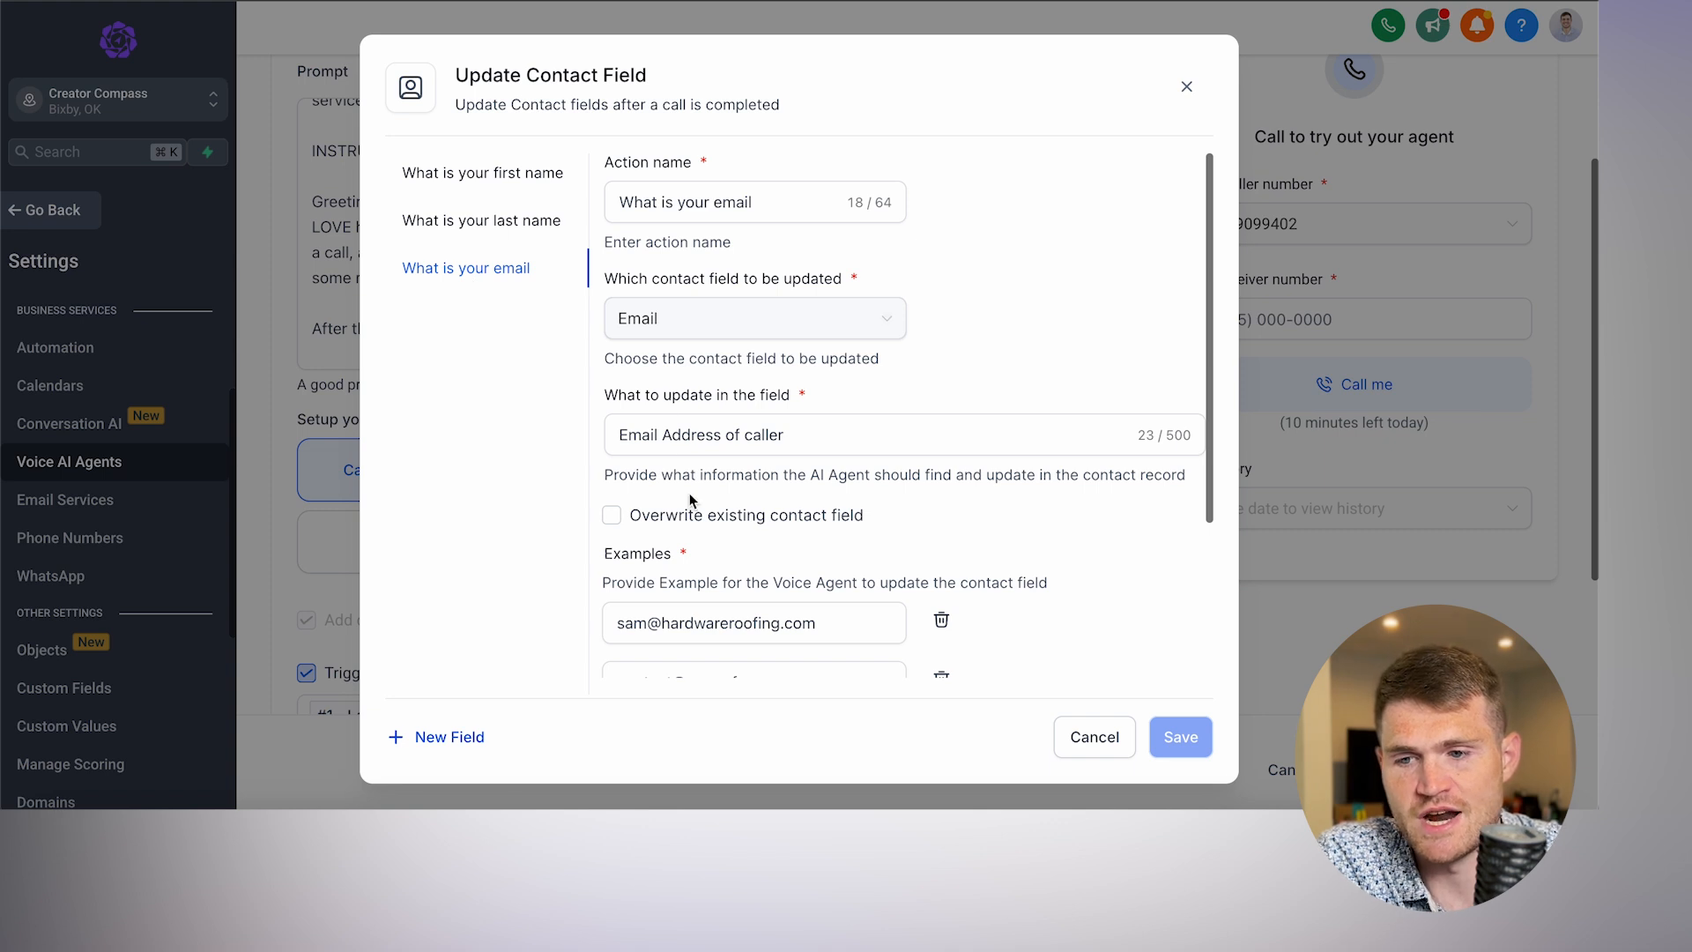
scroll(692, 503, "down", 3)
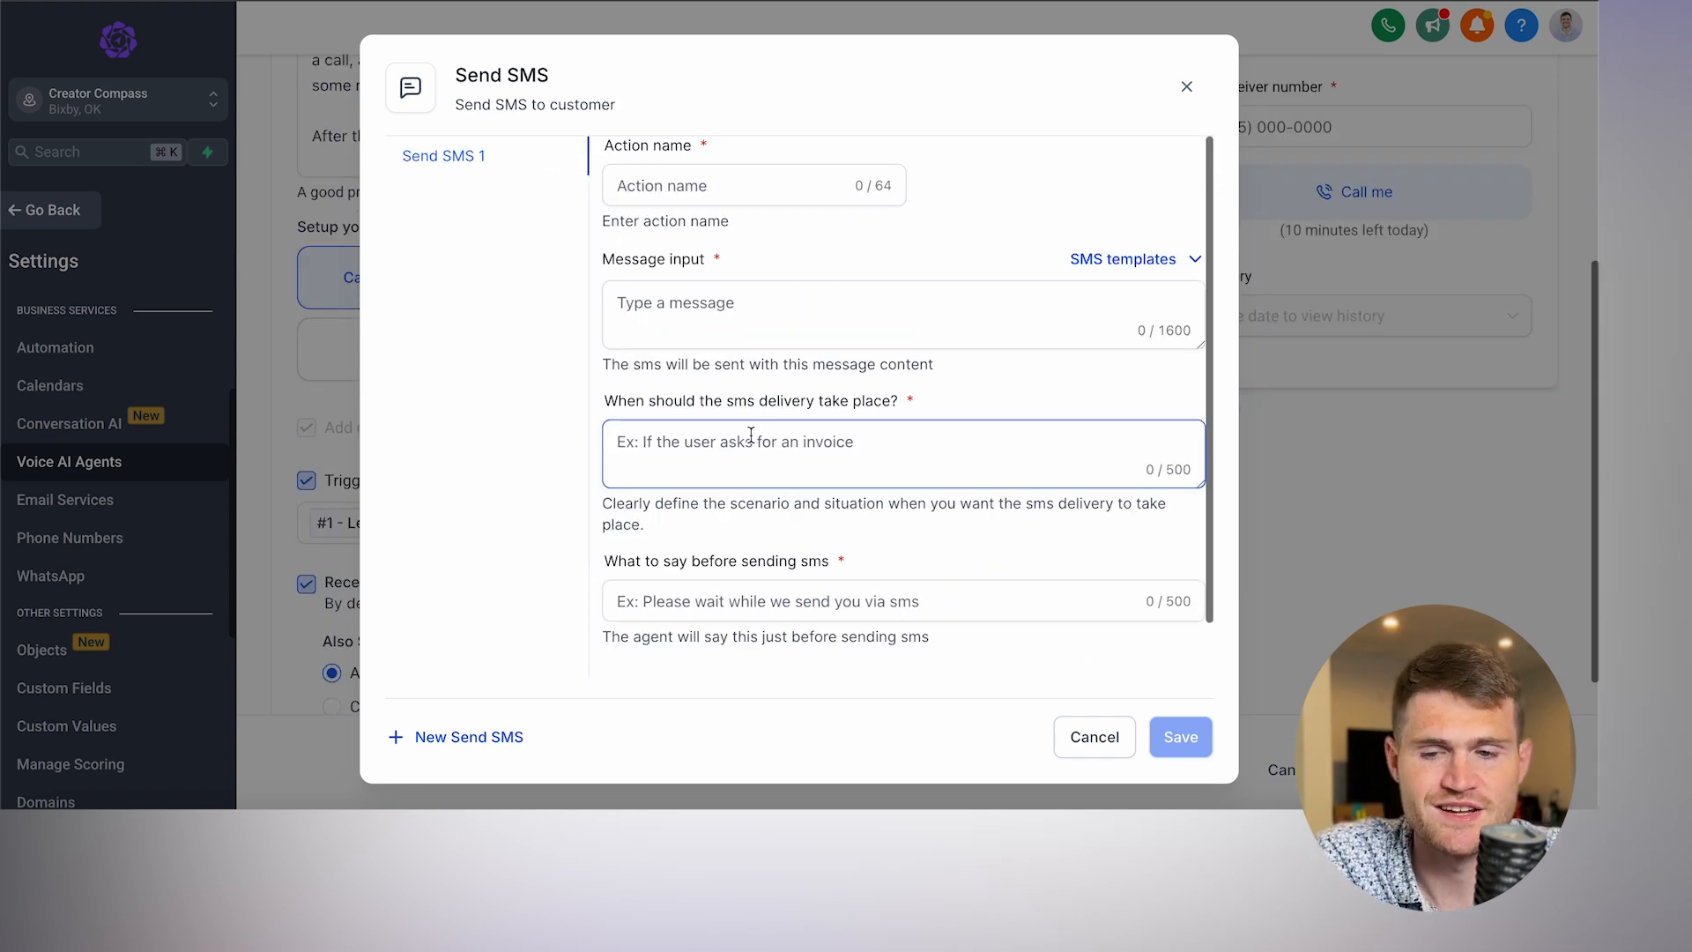
left_click(1075, 747)
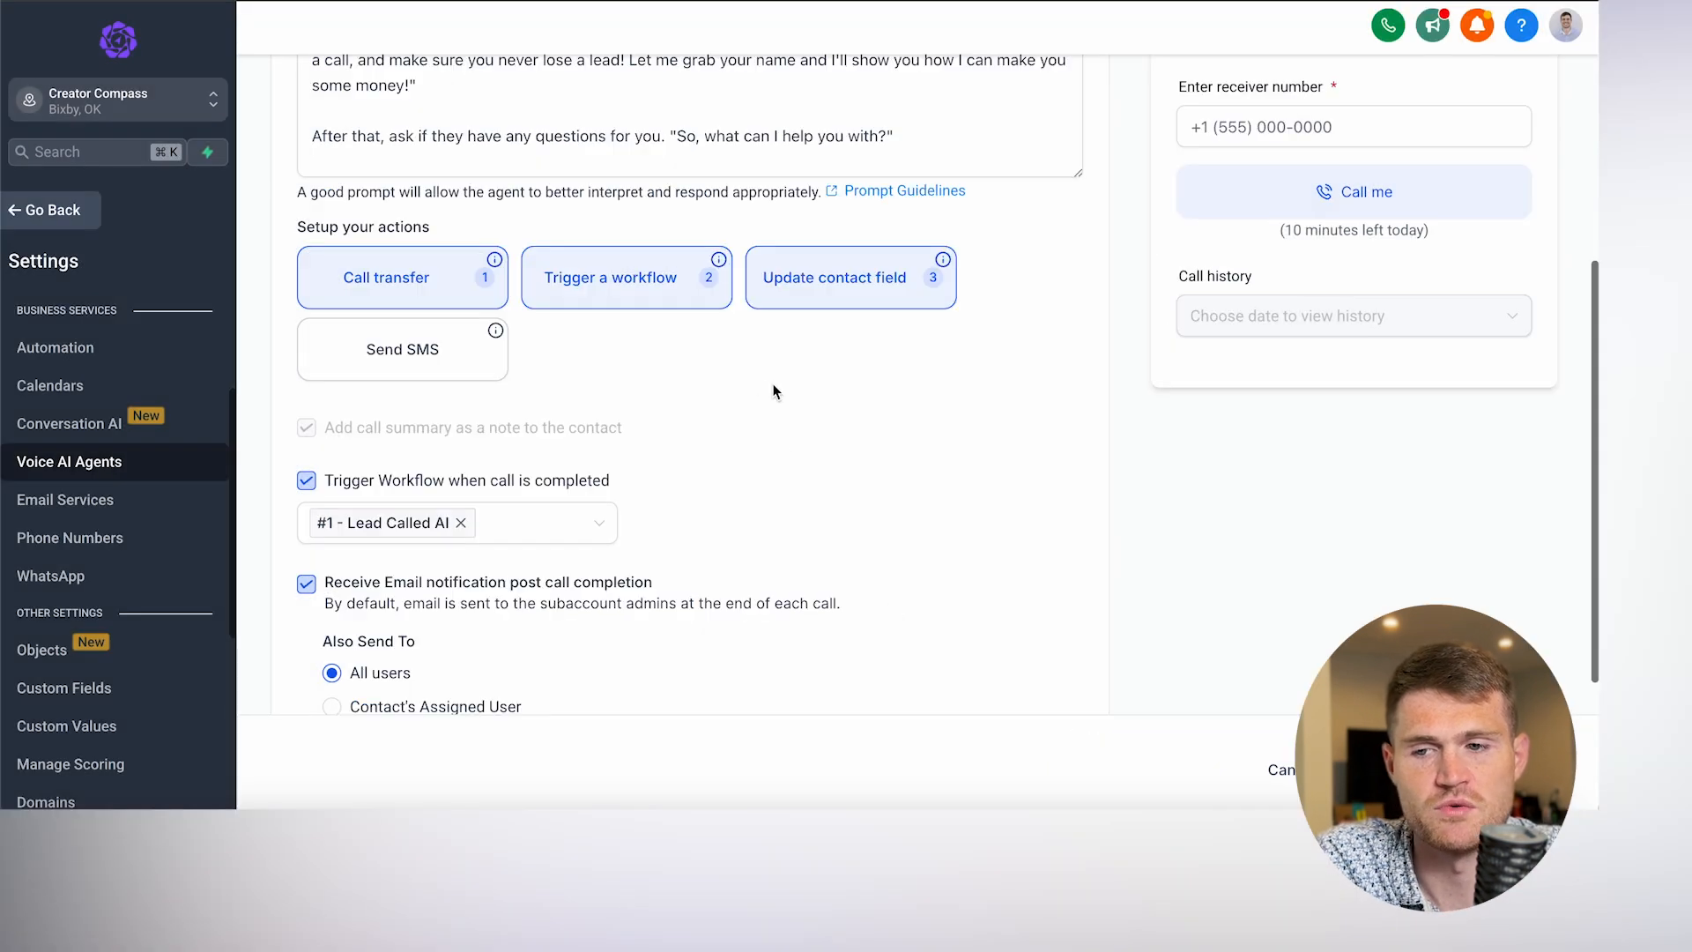
Review the post-call workflow trigger and email notification options, and check the phone and availability settings.
scroll(755, 471, "down", 2)
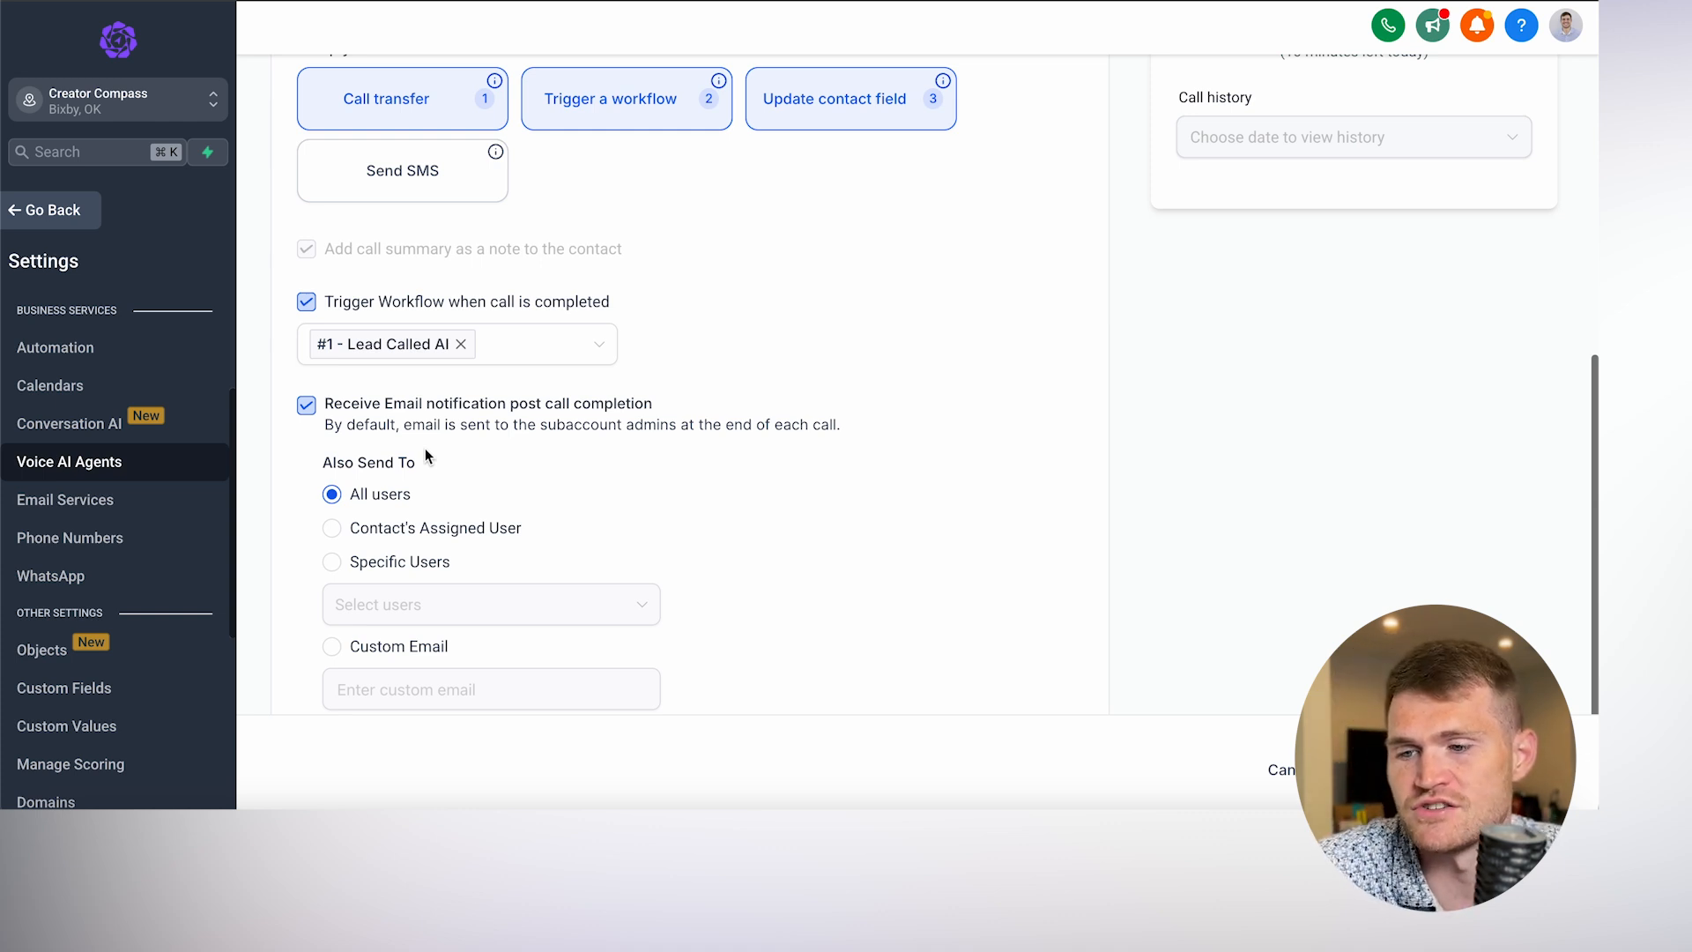
scroll(425, 448, "down", 1)
scroll(622, 422, "up", 15)
left_click(633, 194)
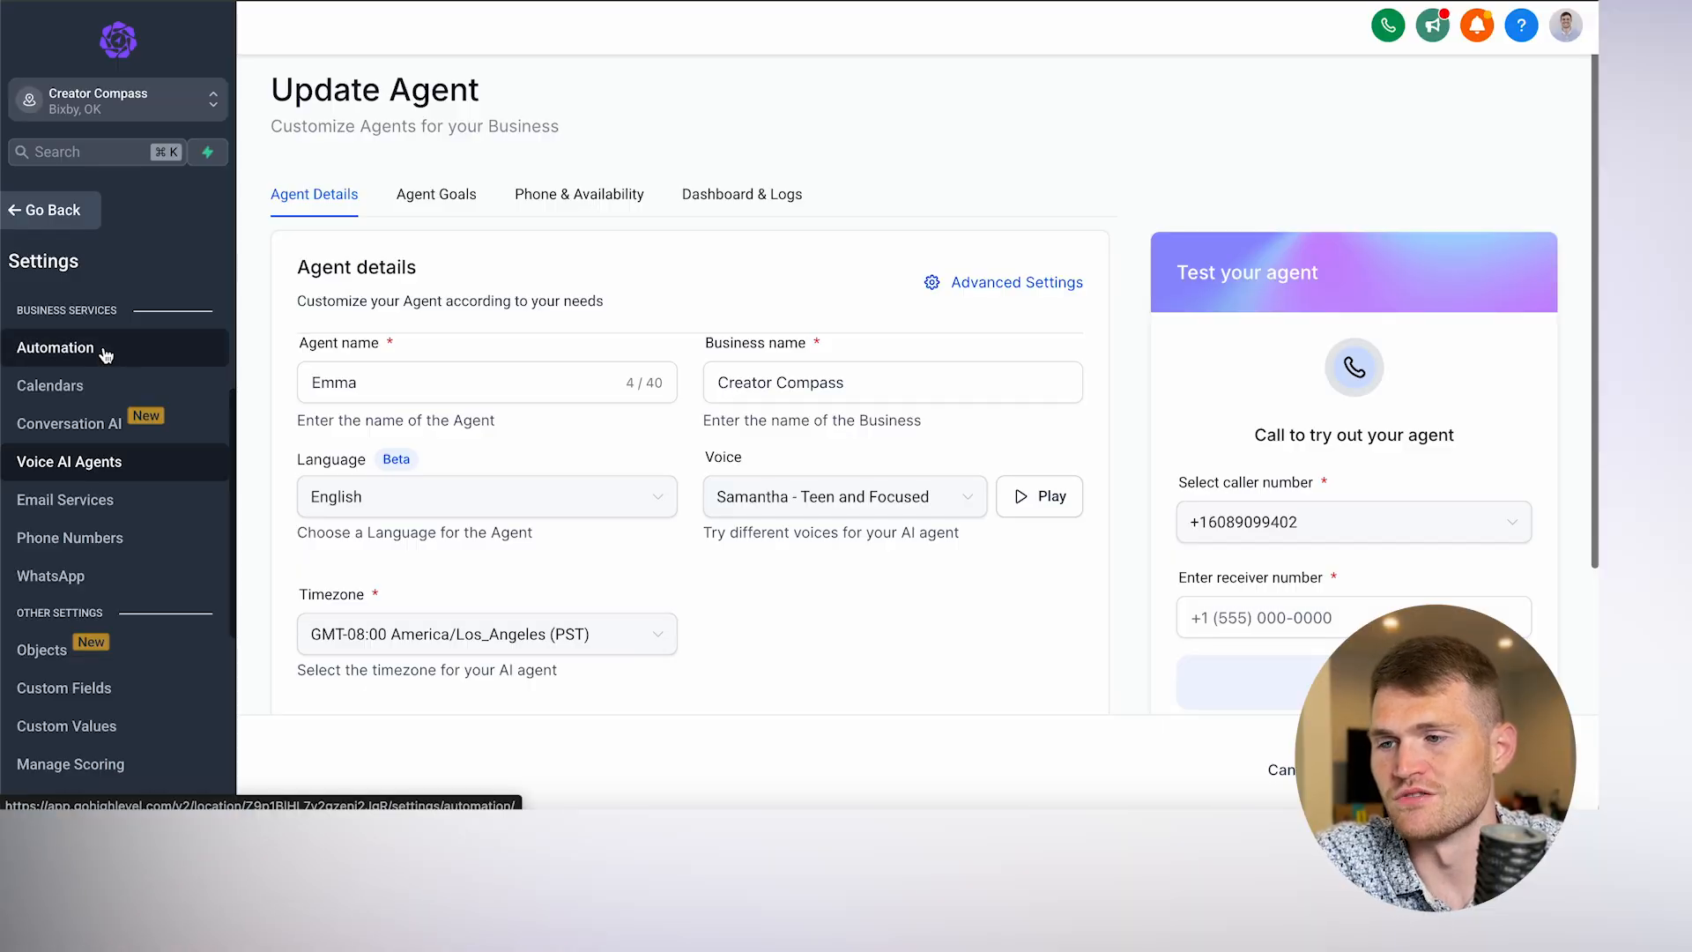
Leave the settings and open the list of automation workflows.
scroll(106, 349, "up", 2)
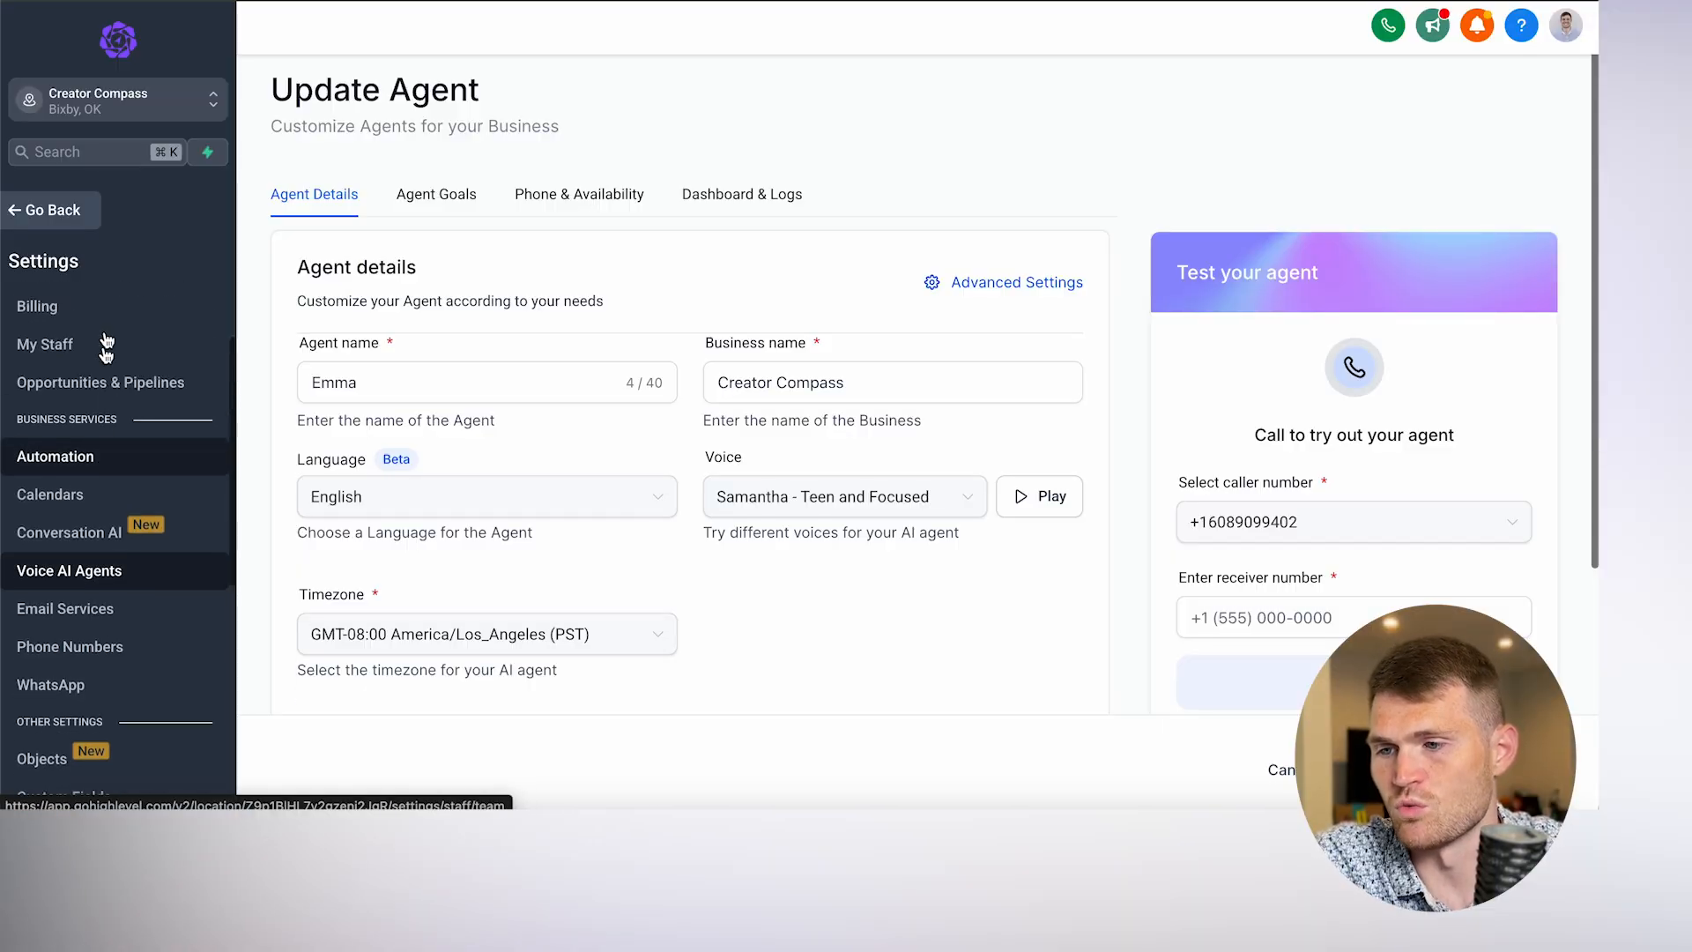
left_click(52, 210)
scroll(97, 352, "down", 1)
left_click(85, 497)
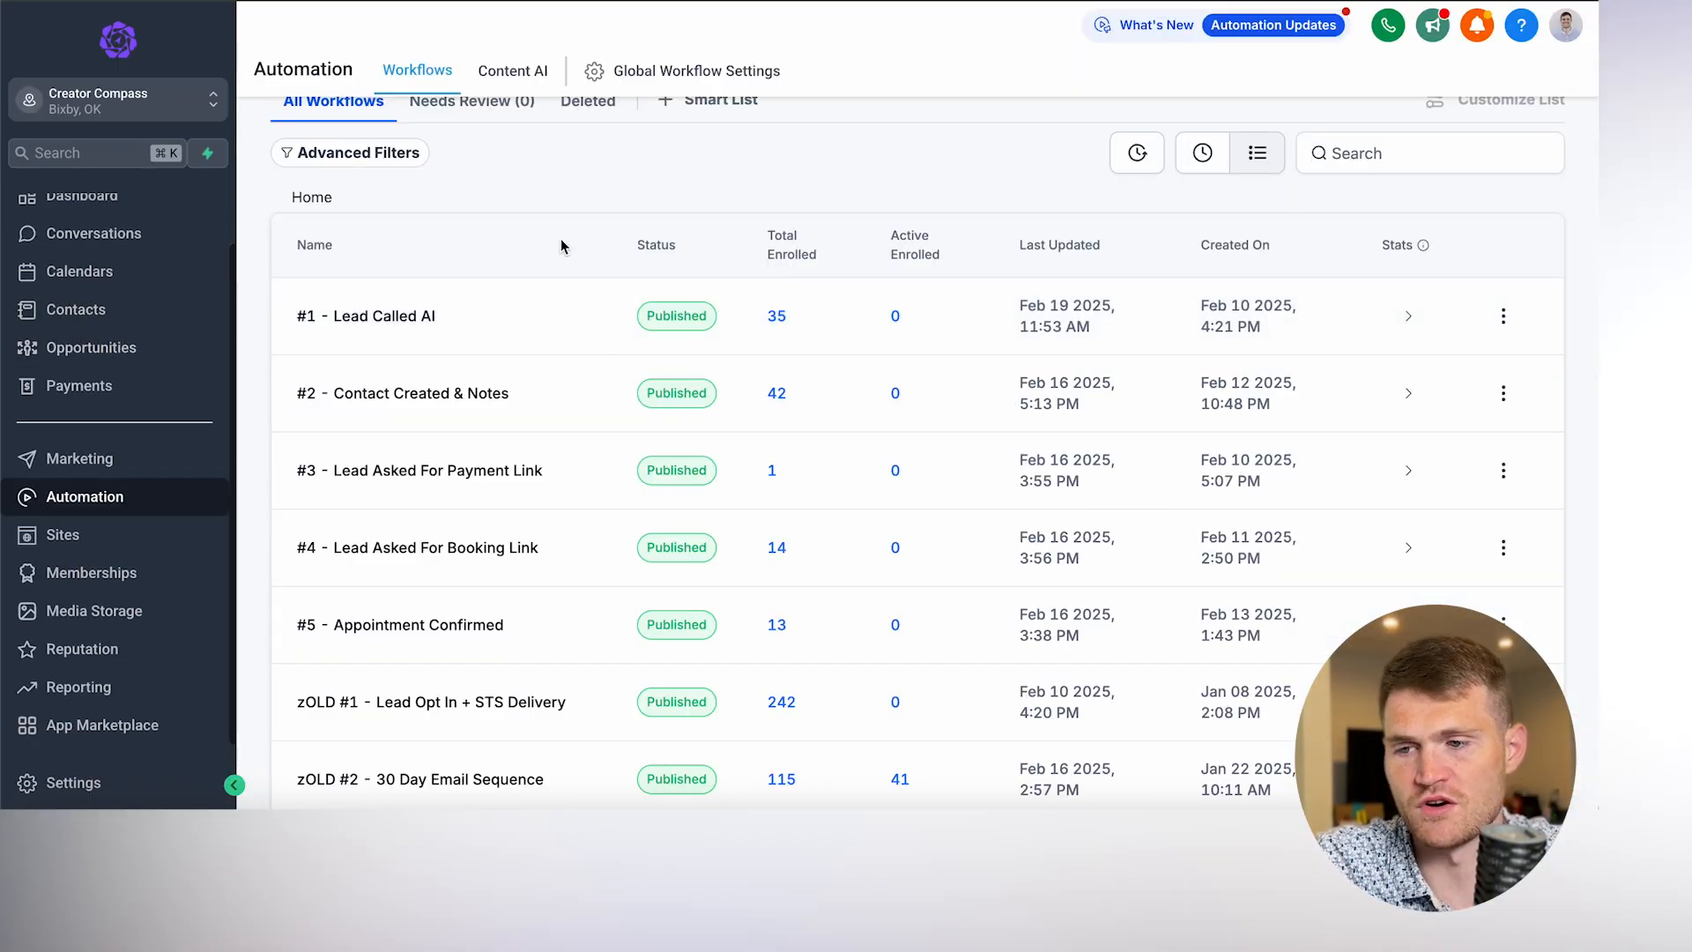
Open the "#1 - Lead Called AI" workflow and inspect the Create Contact action's field mappings, closing the action without changes.
left_click(404, 316)
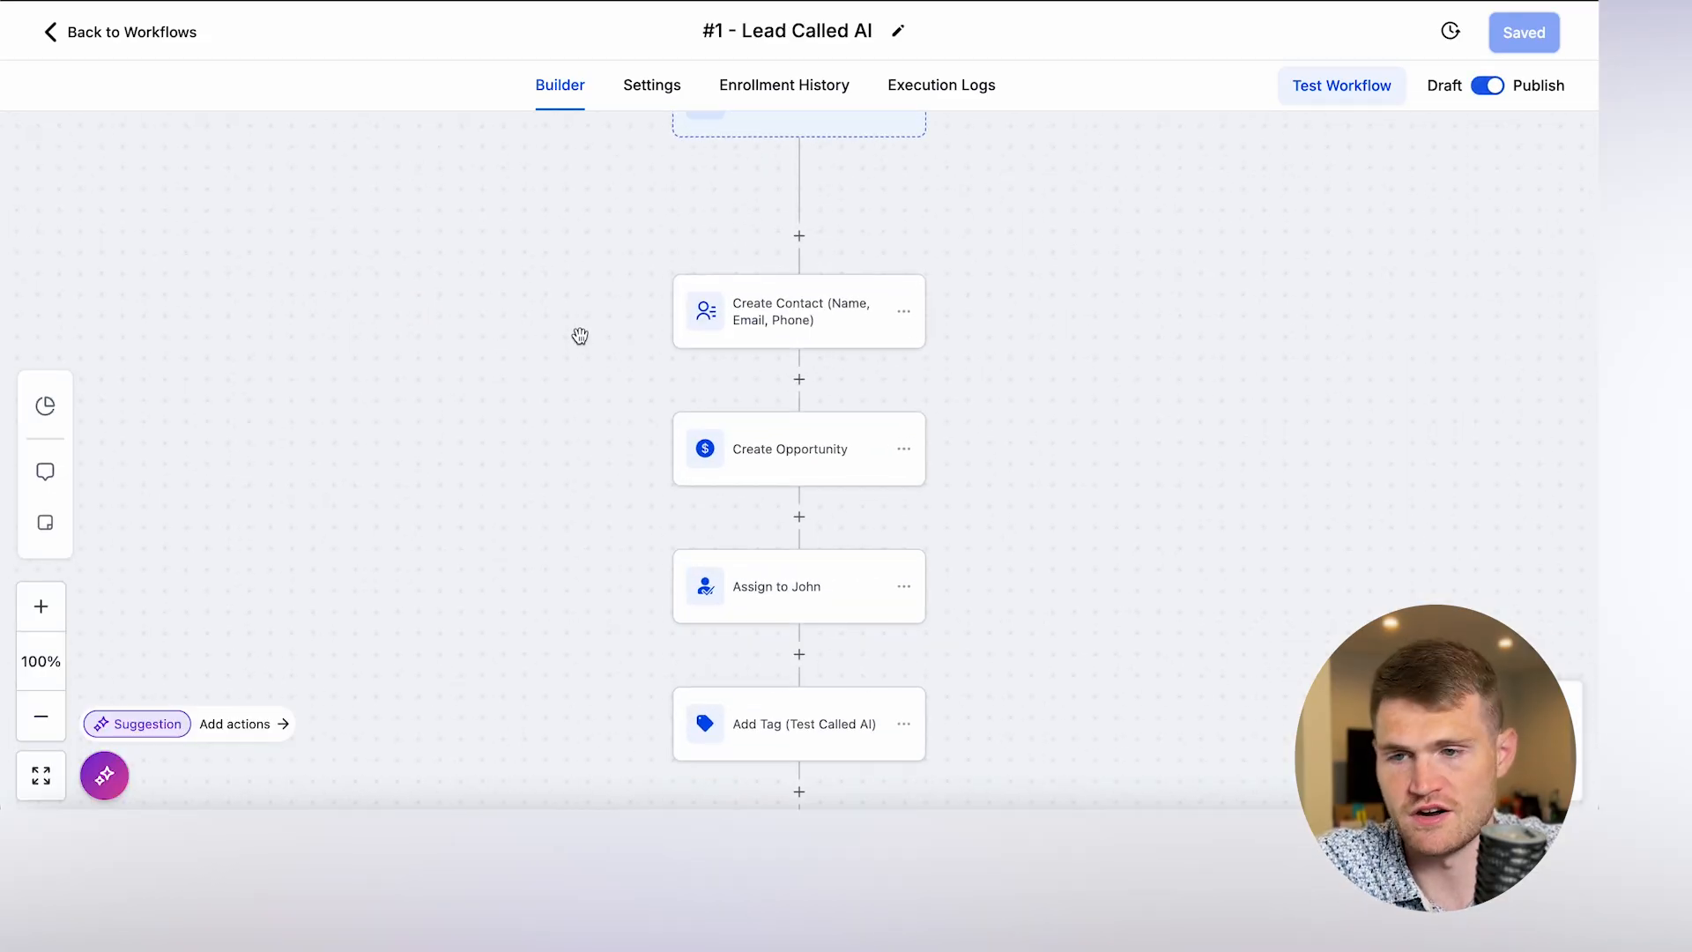
left_click_drag(578, 332, 574, 450)
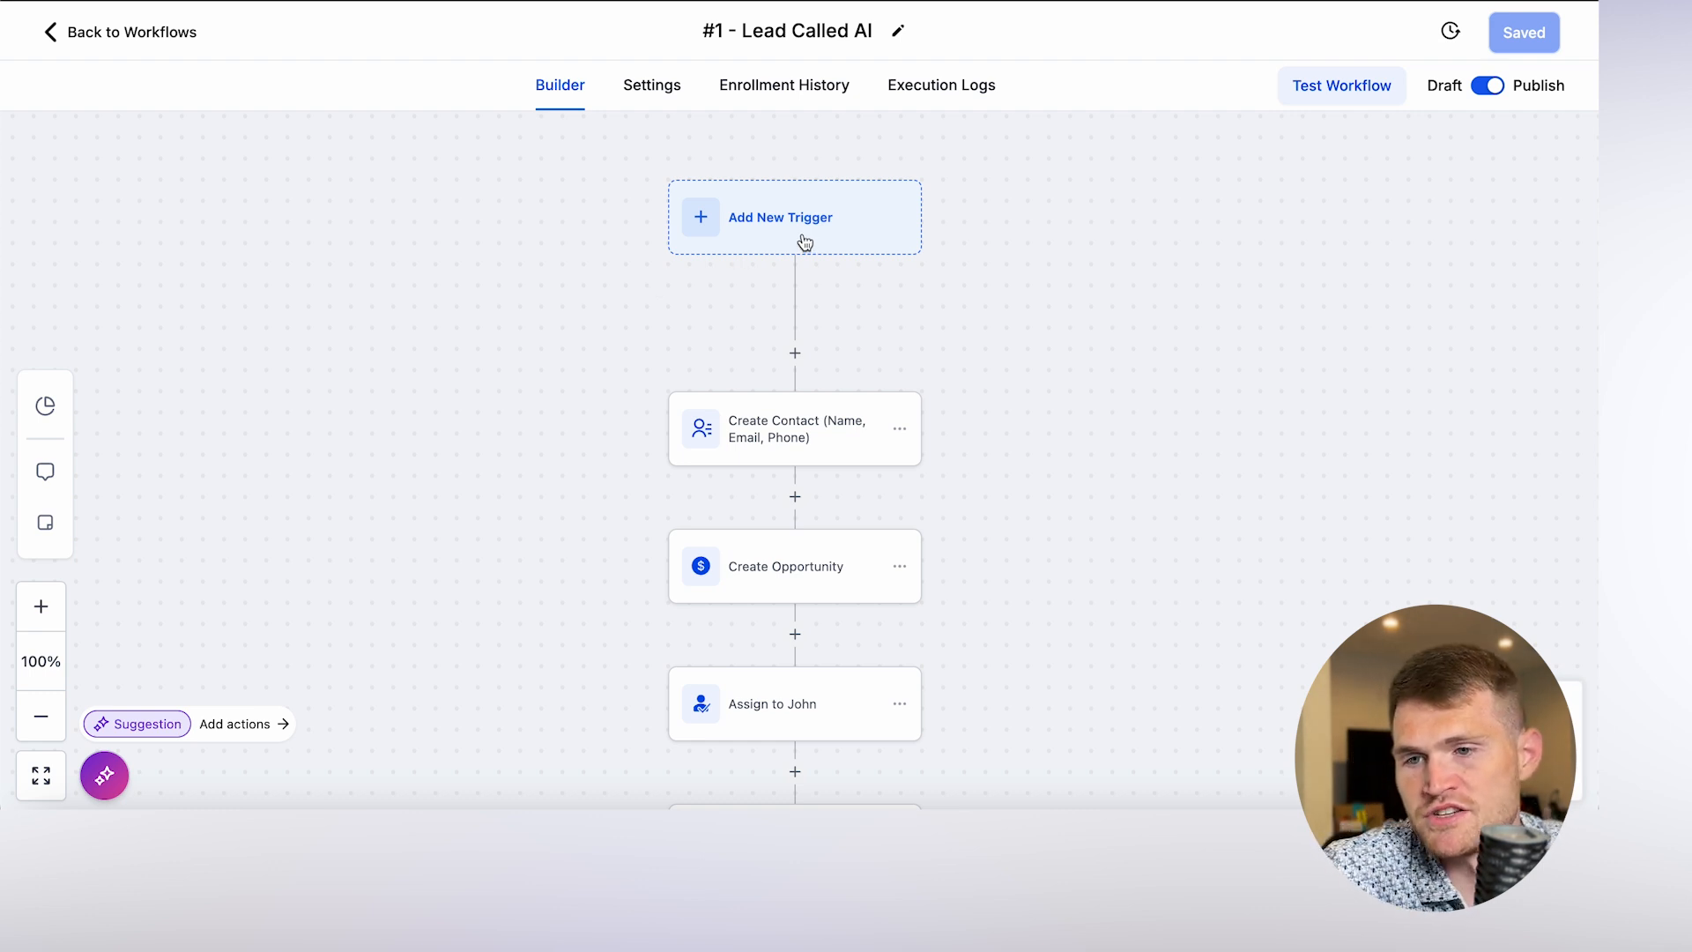
left_click_drag(548, 499, 532, 317)
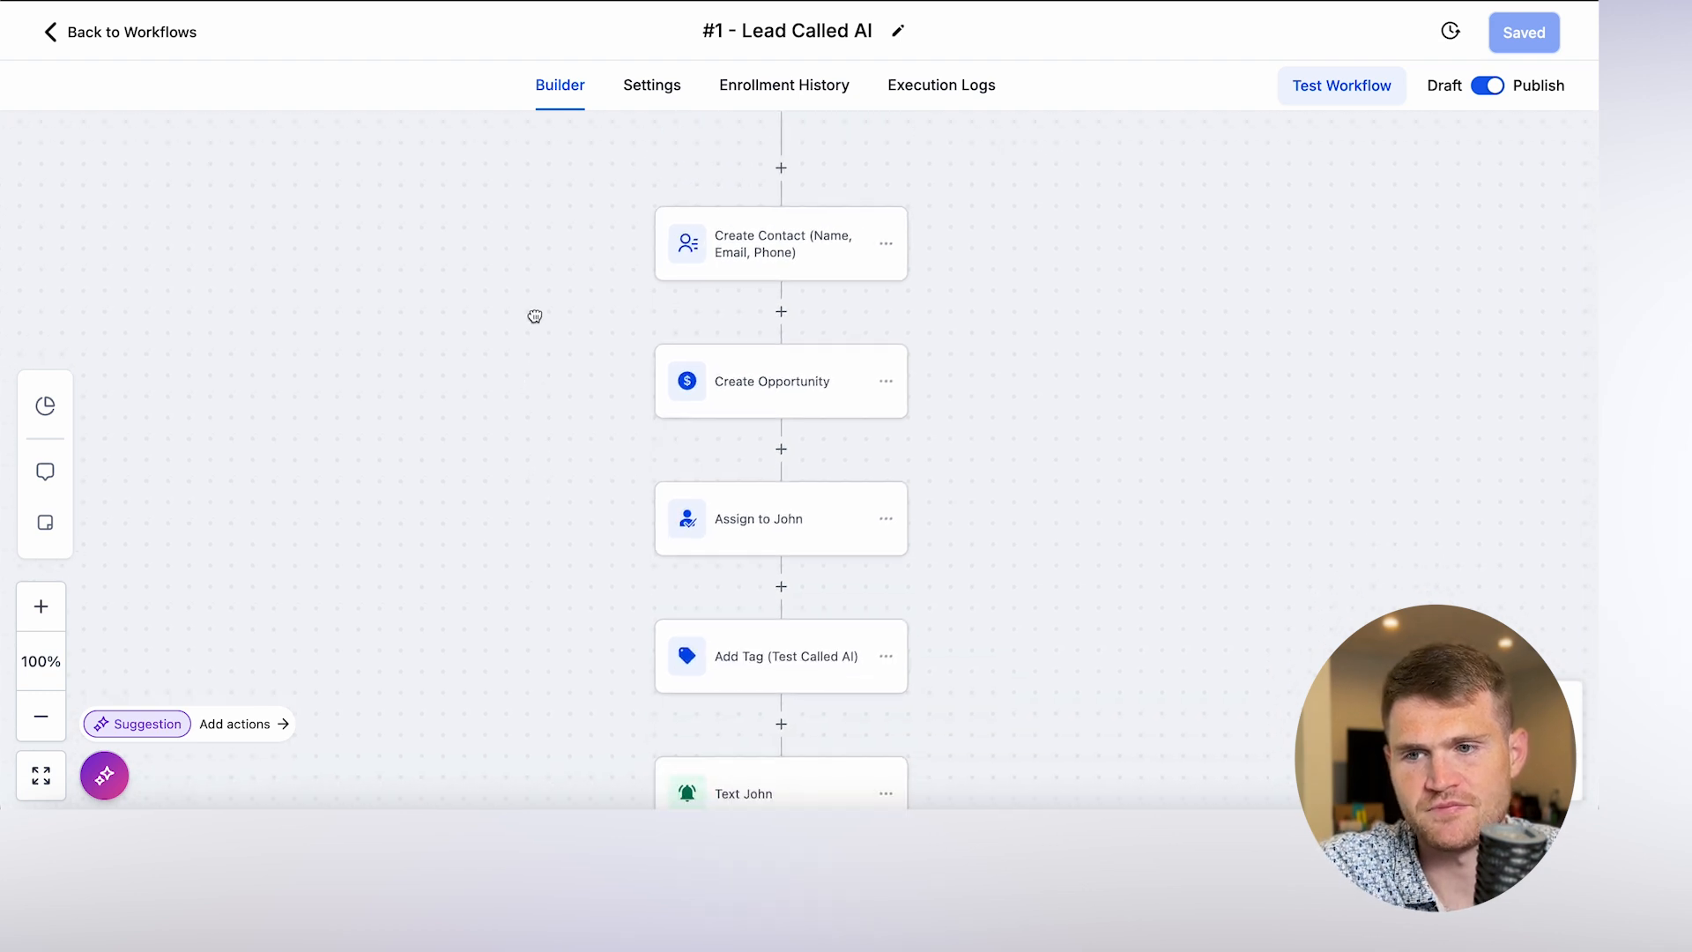
left_click(742, 228)
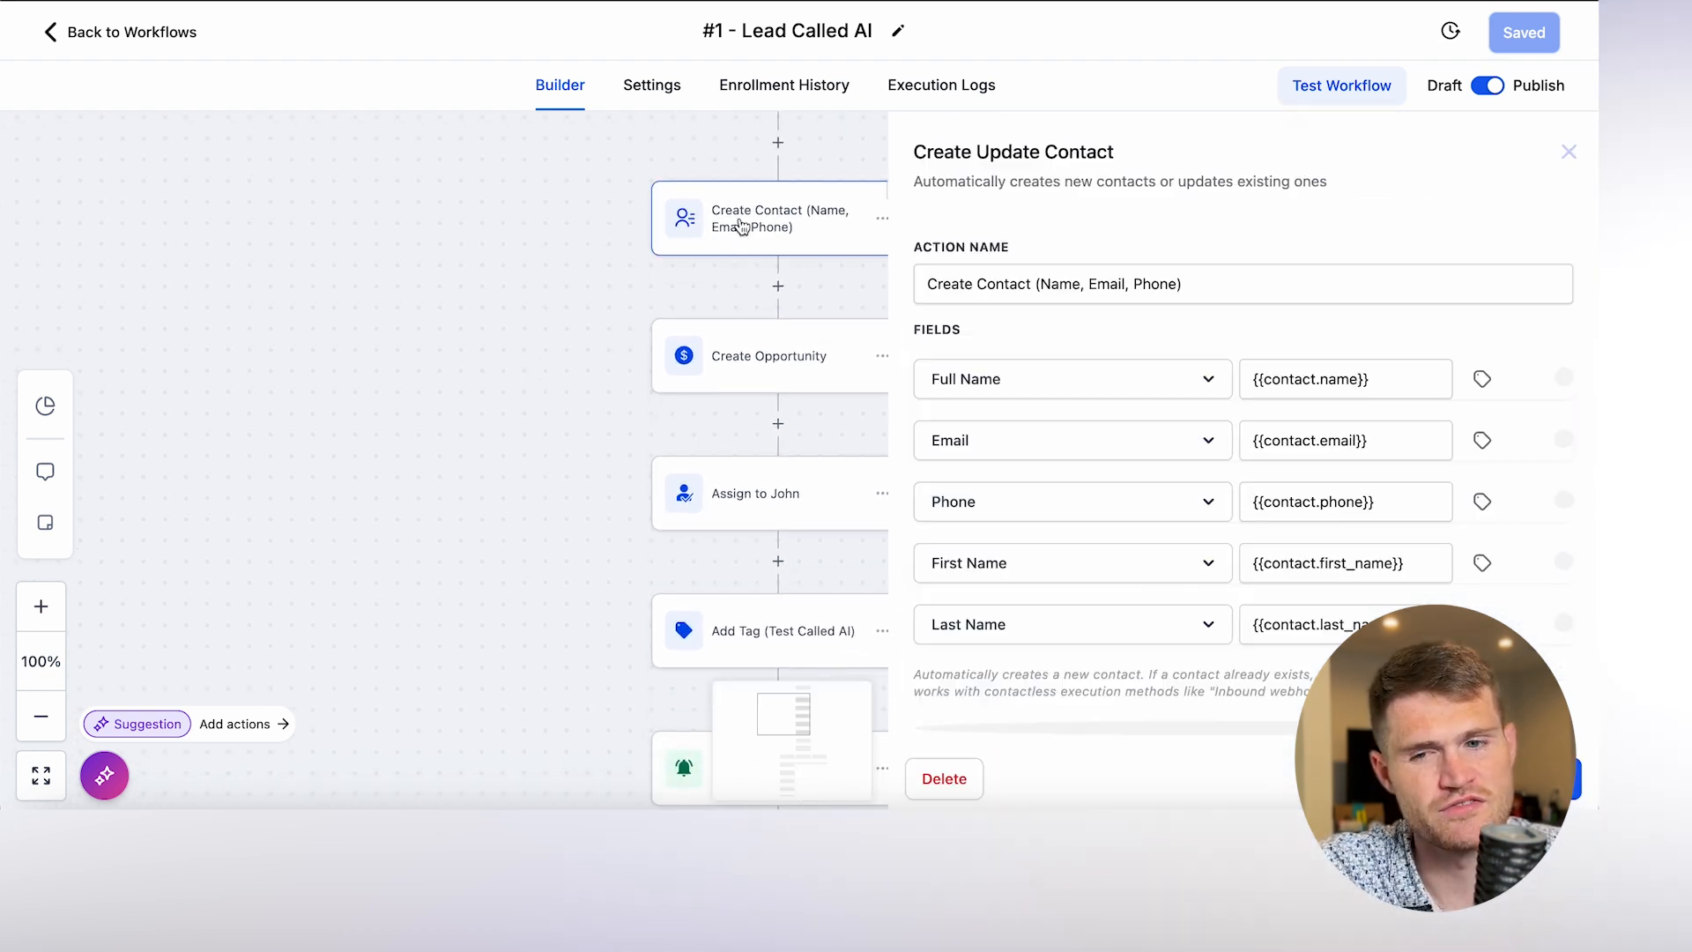
scroll(1028, 427, "down", 1)
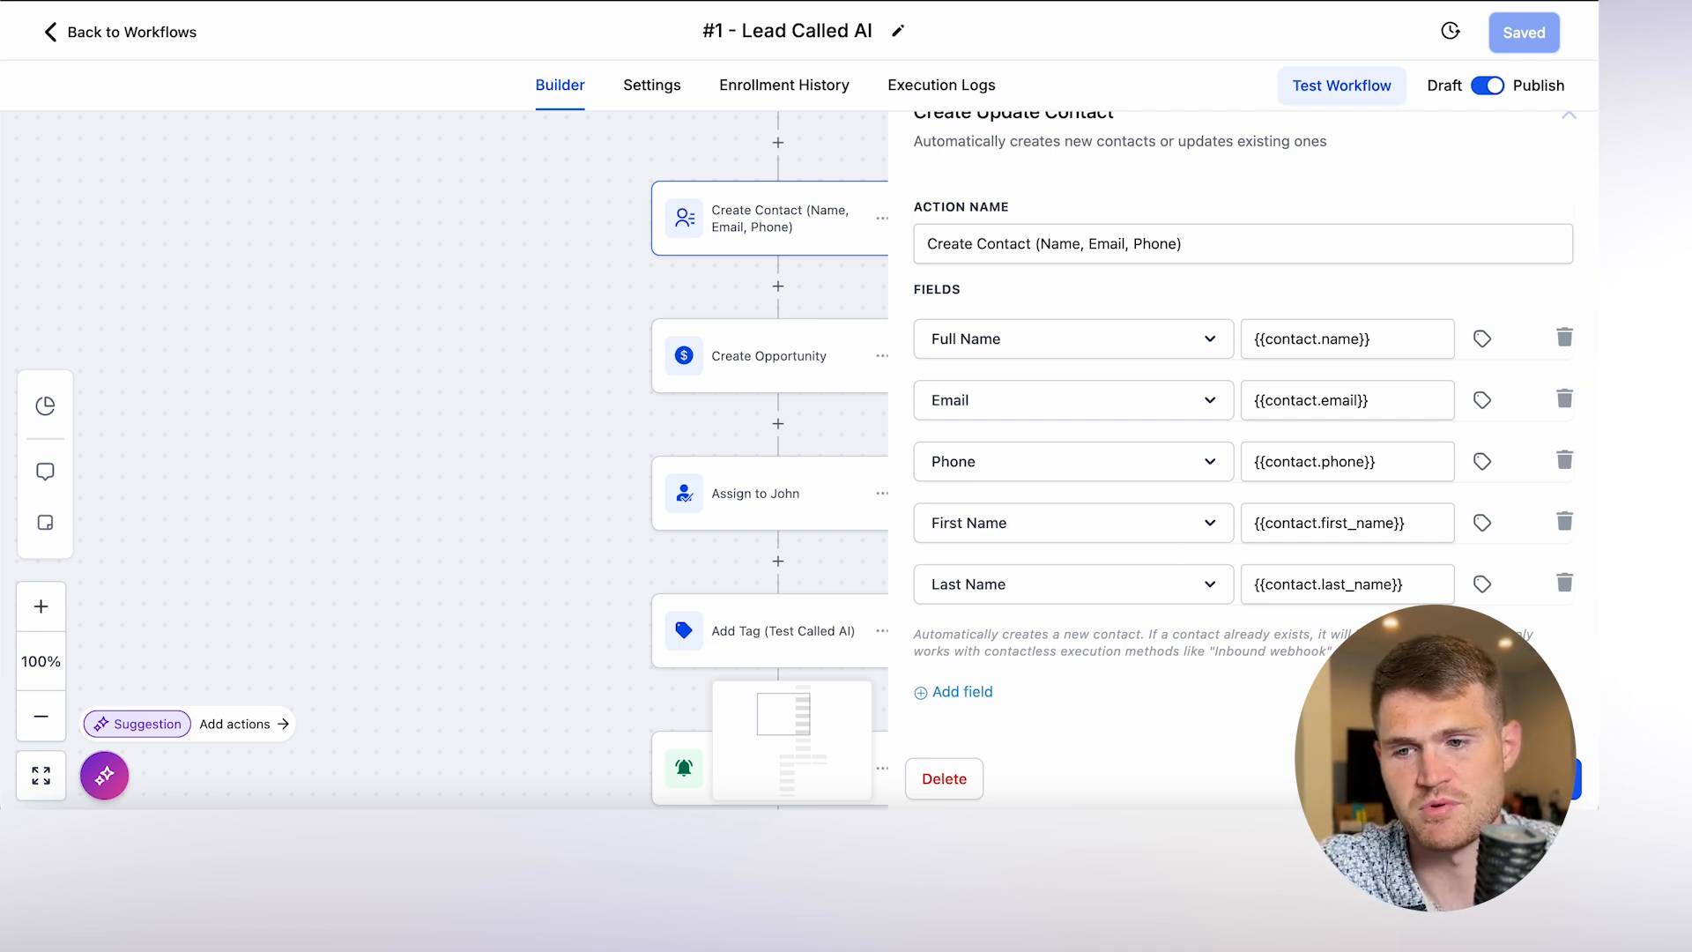
left_click(914, 515)
Review the Lead Called AI workflow's tag, wait, booking condition branches and follow-up messages, and return to the workflow list.
scroll(552, 499, "down", 5)
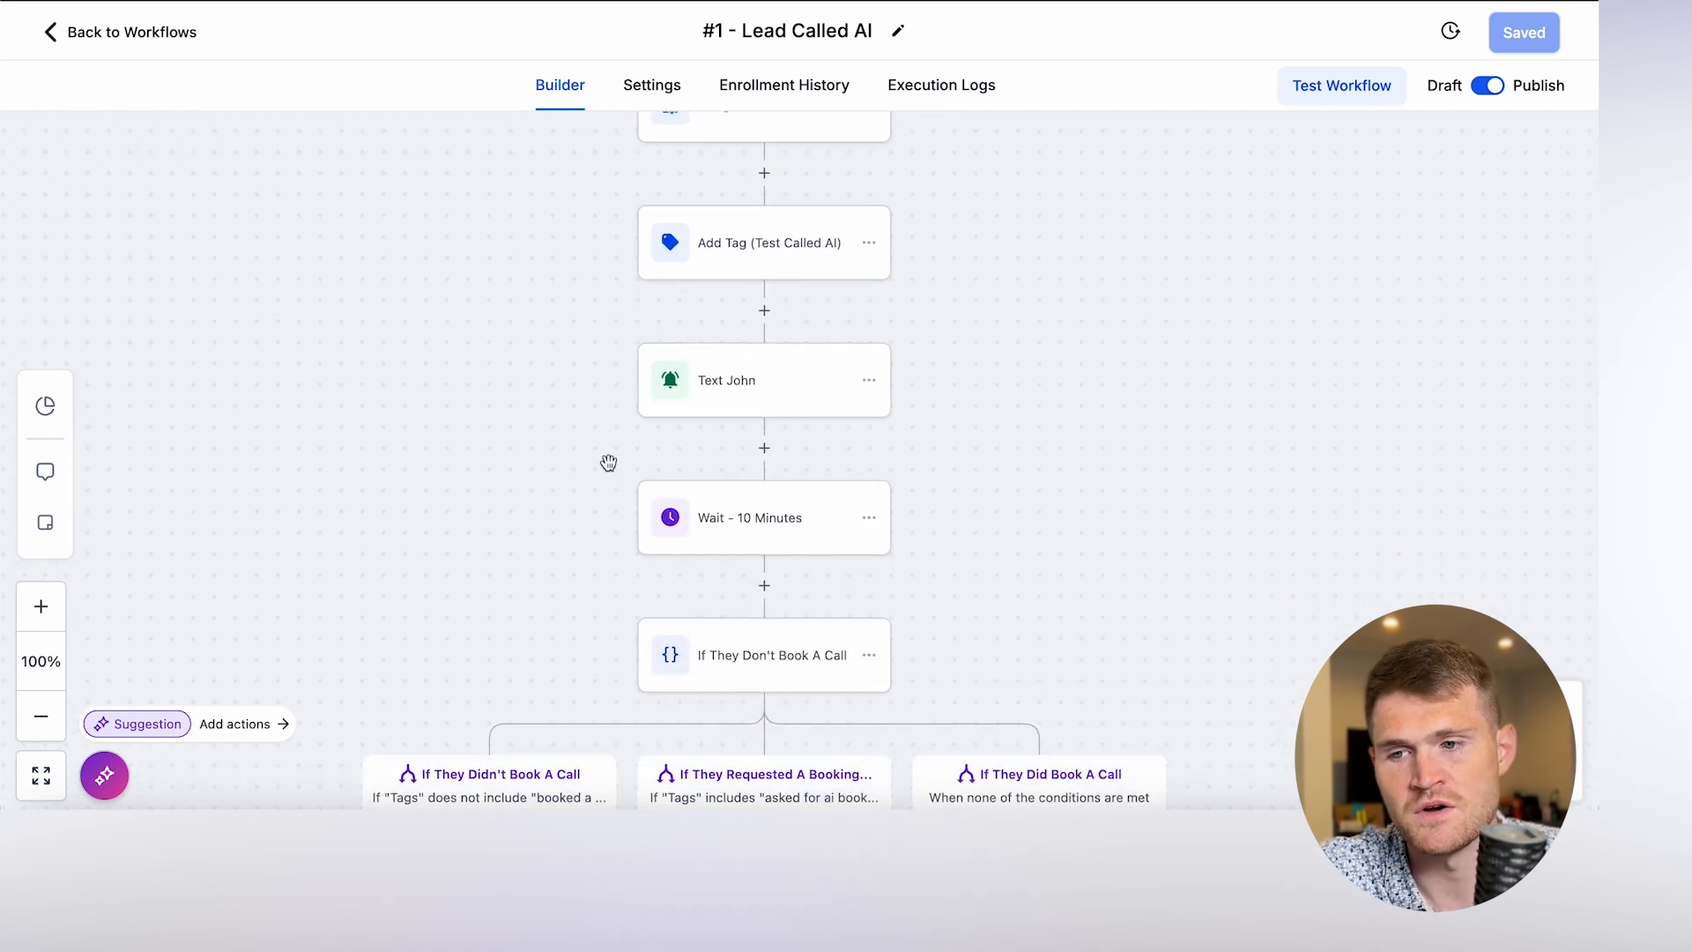
left_click_drag(612, 468, 601, 336)
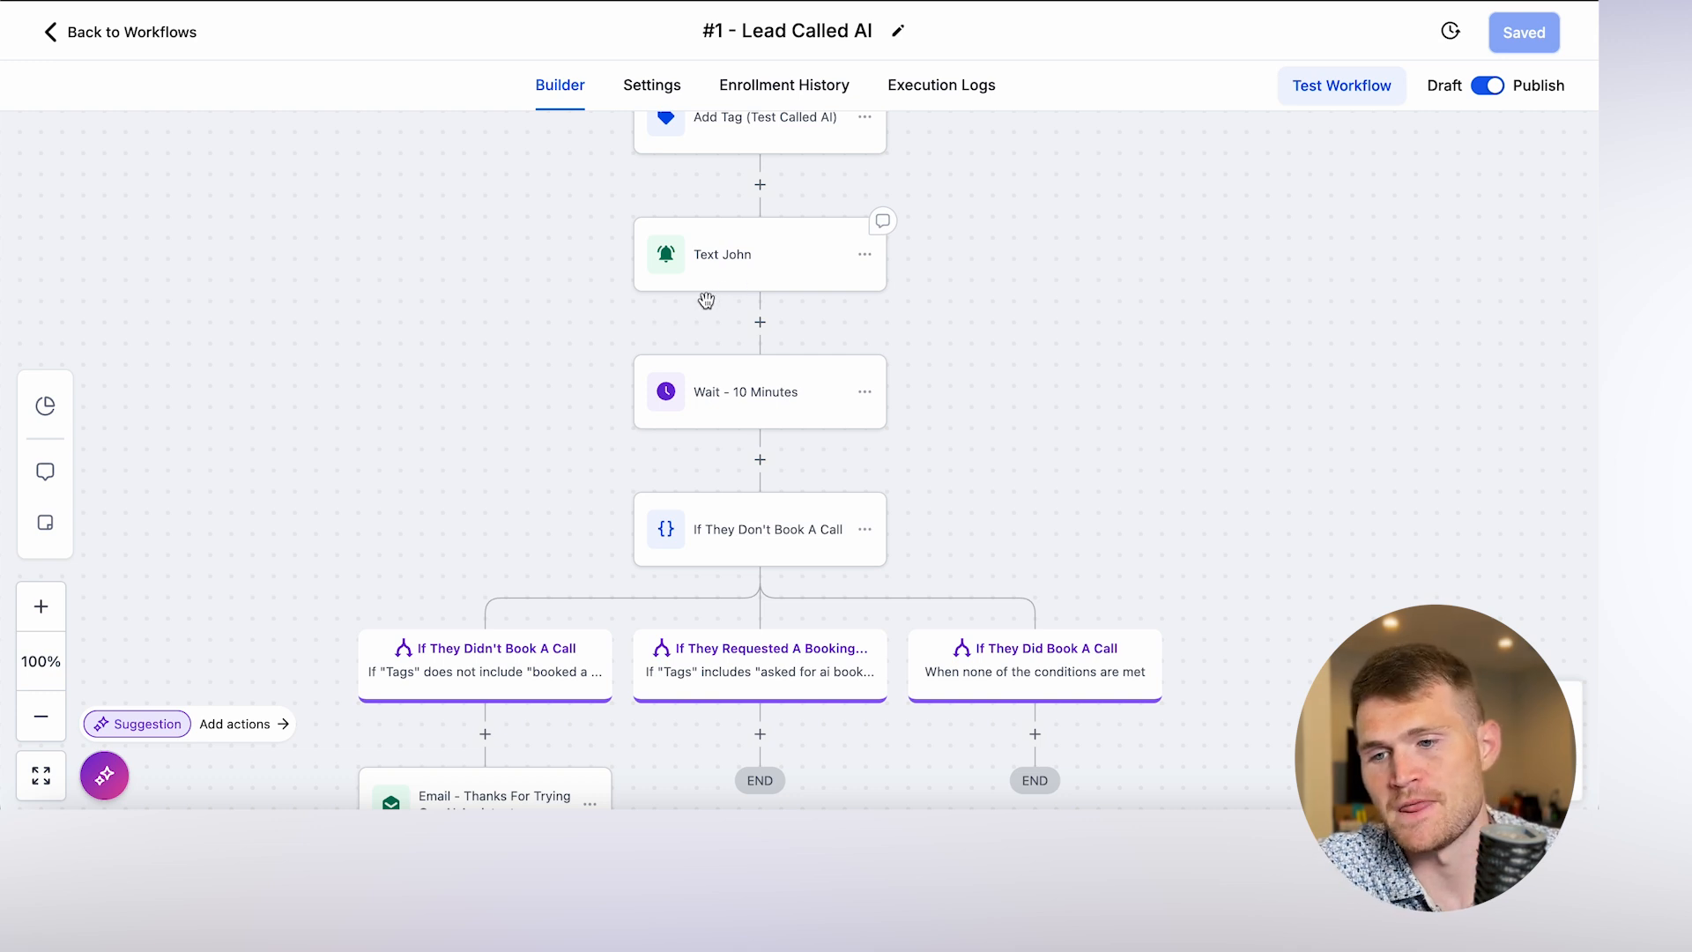
scroll(553, 392, "down", 1)
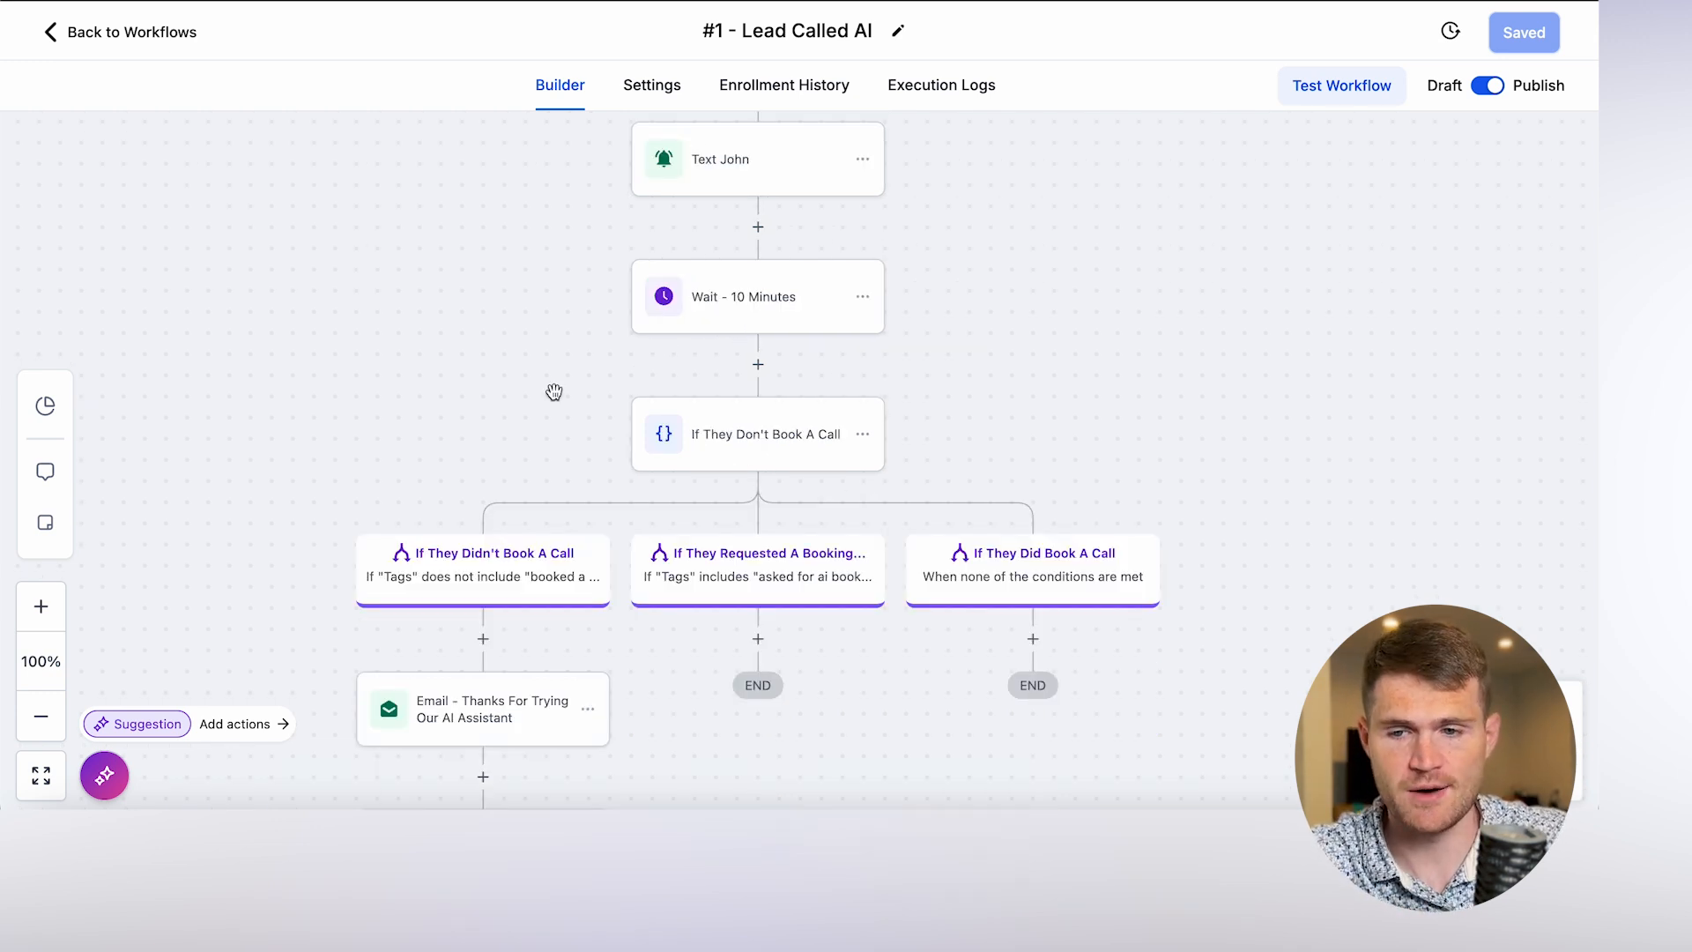
scroll(553, 391, "down", 4)
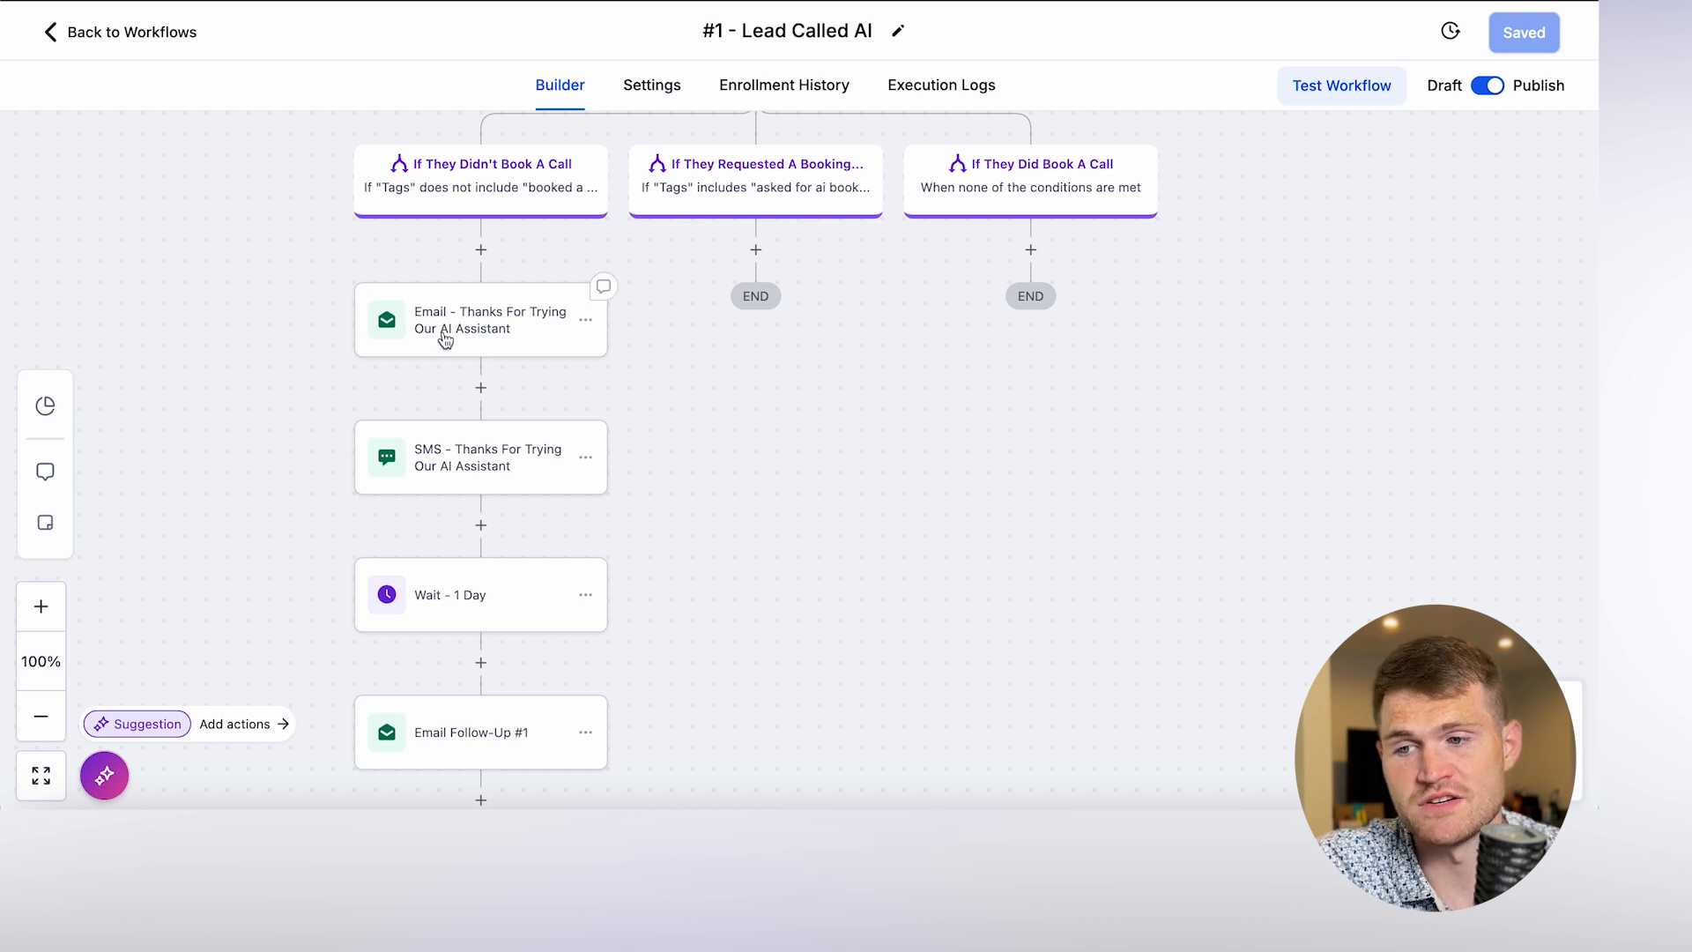
left_click_drag(729, 435, 718, 317)
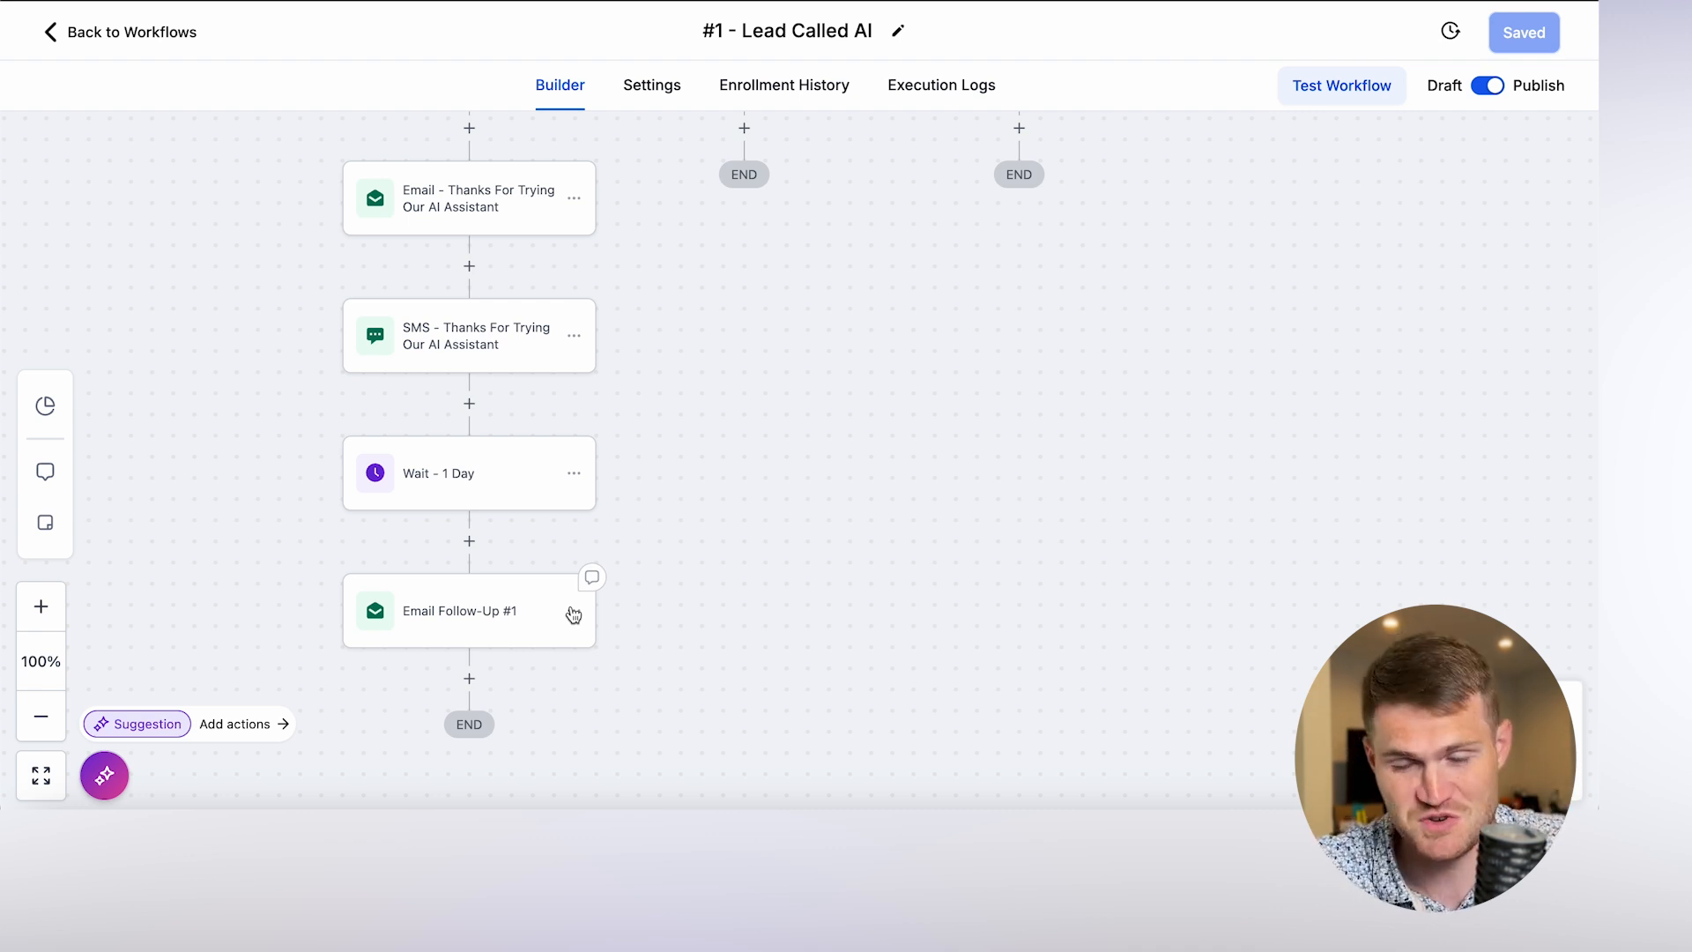
left_click_drag(812, 453, 876, 672)
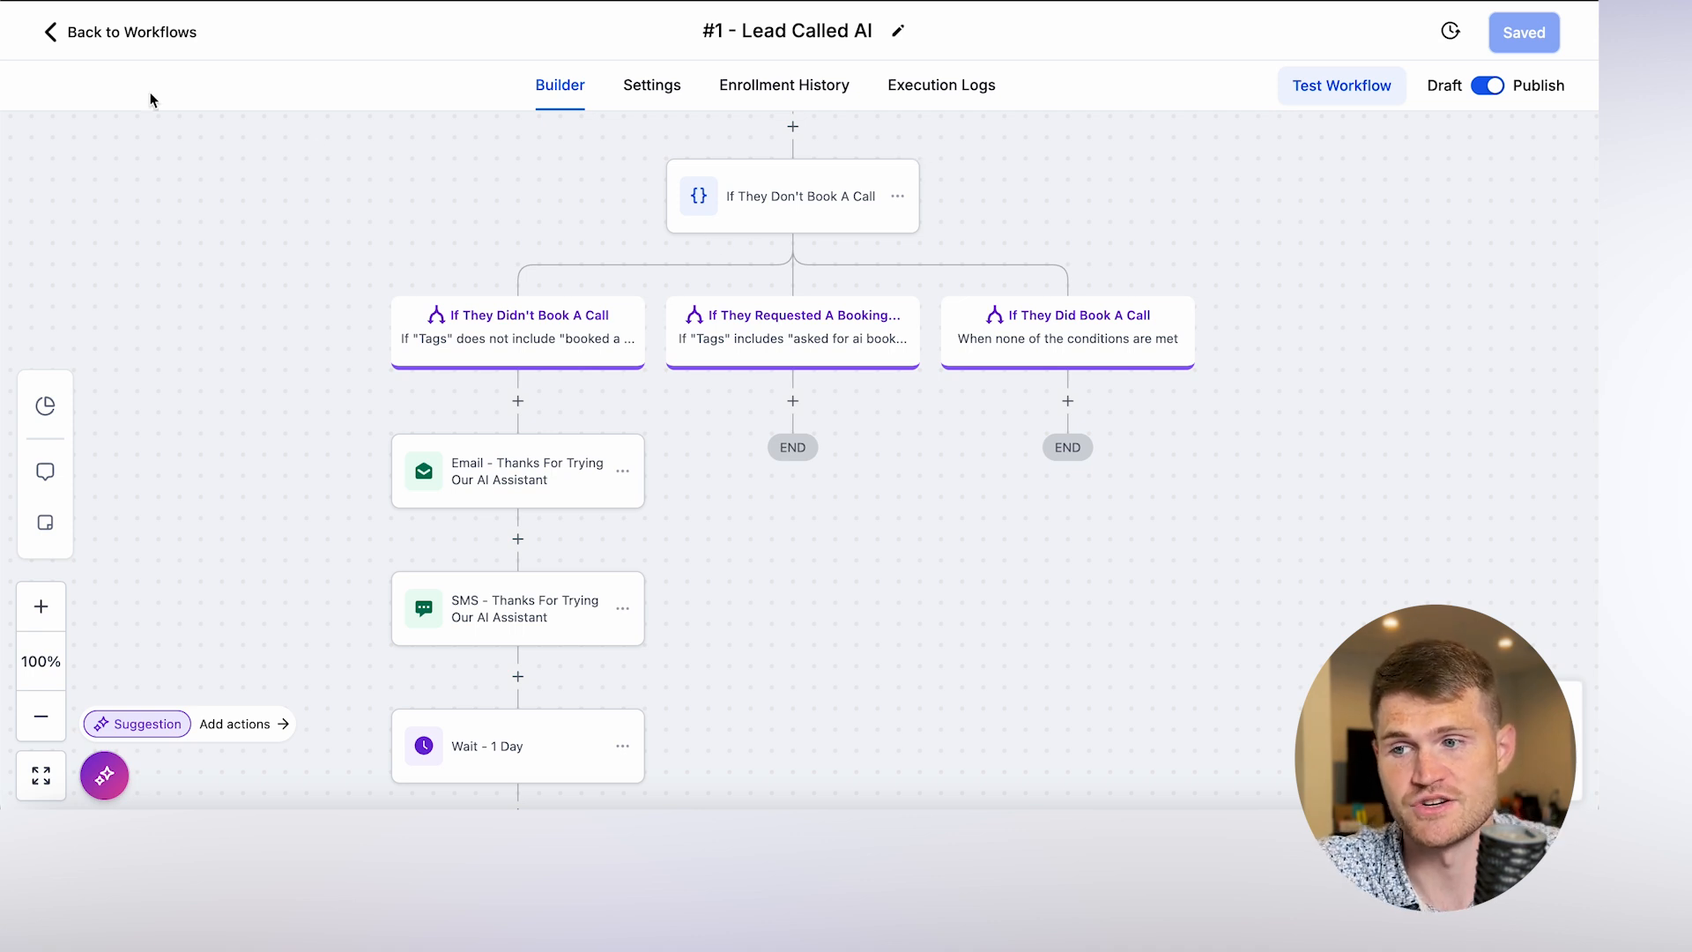
left_click(150, 36)
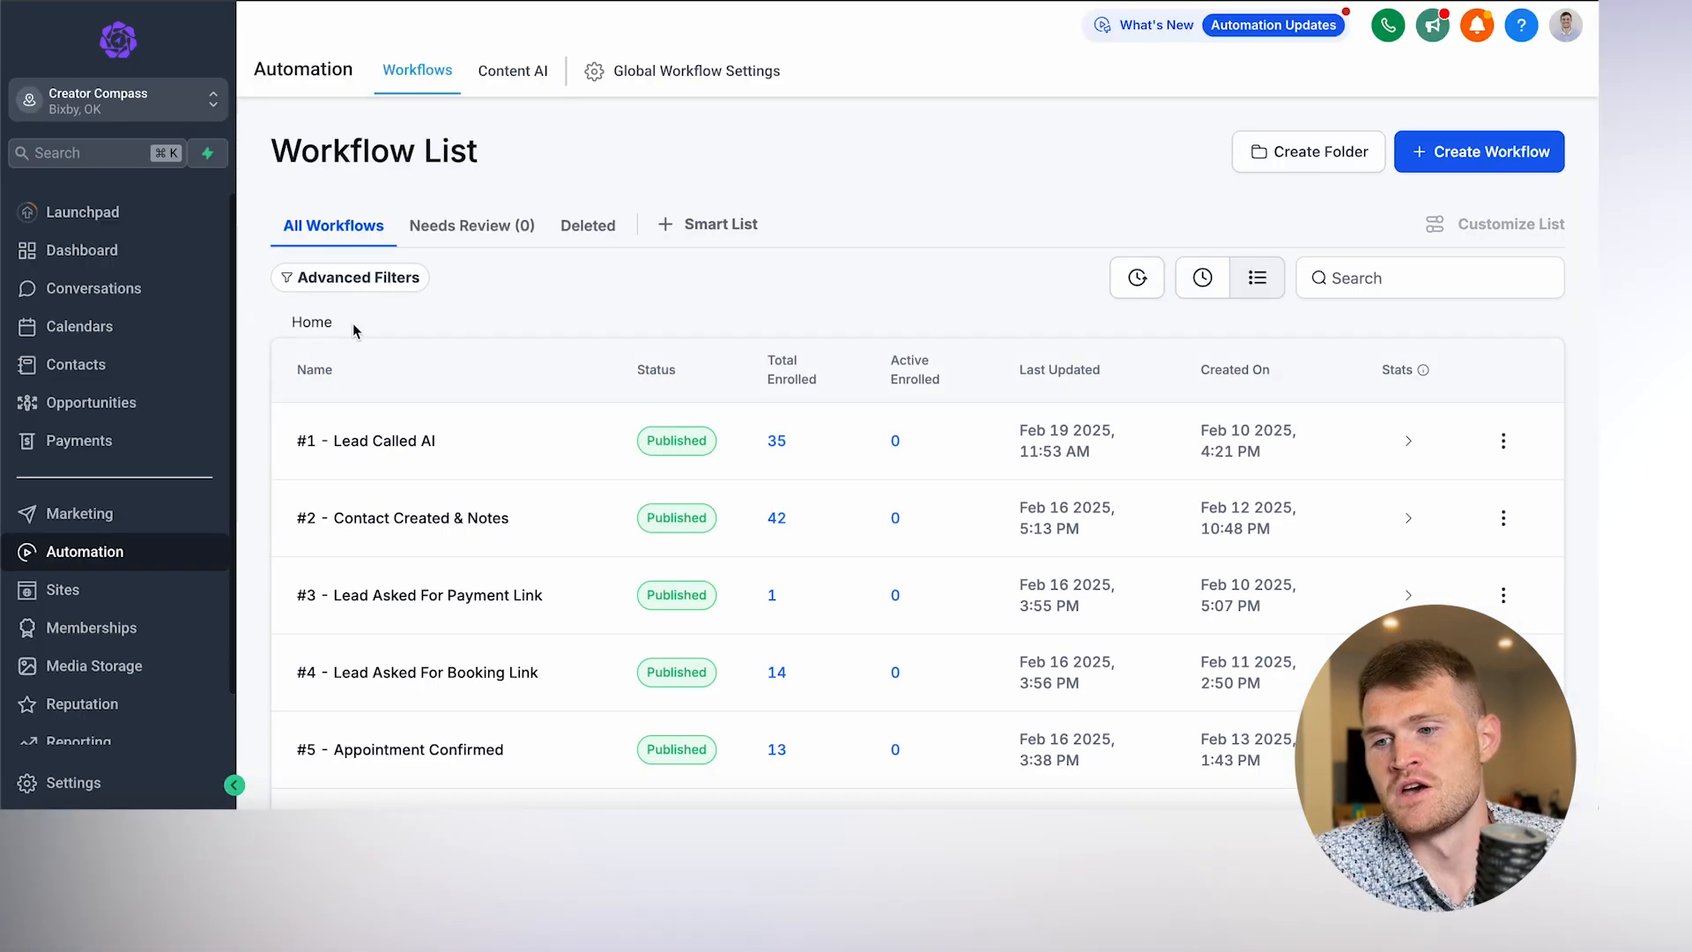
Open the "#3 - Lead Asked For Payment Link" workflow, review its actions from start to end, and return to the workflow list.
left_click(456, 438)
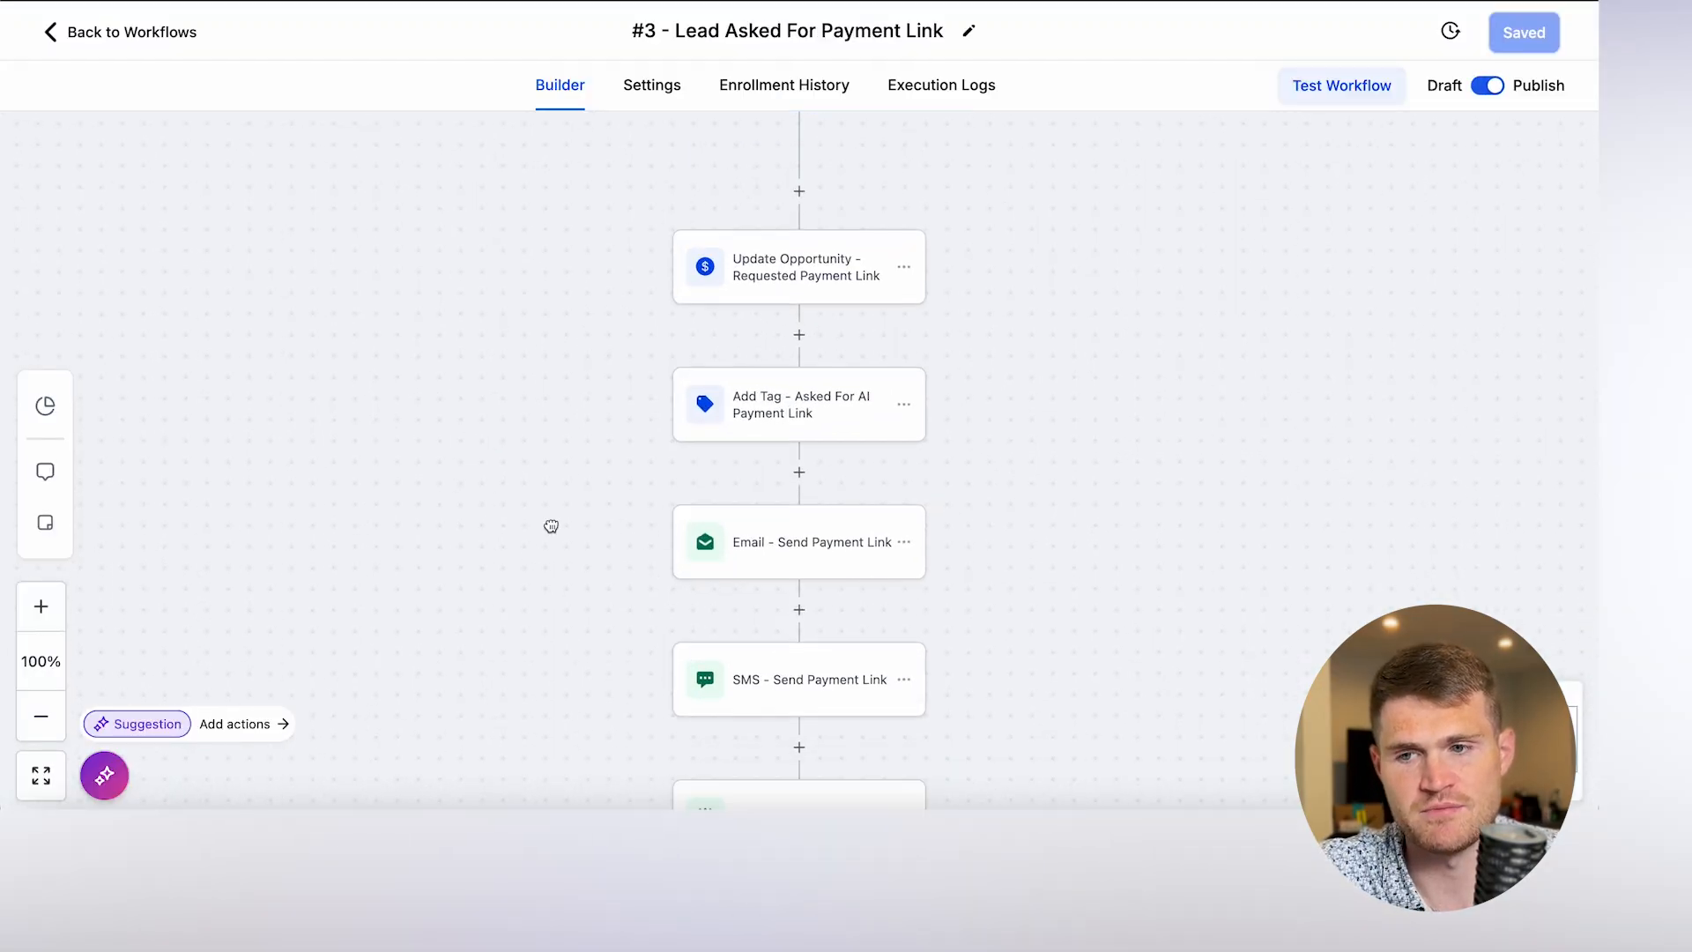
left_click_drag(552, 578, 512, 302)
left_click_drag(578, 181, 579, 473)
scroll(710, 292, "up", 2)
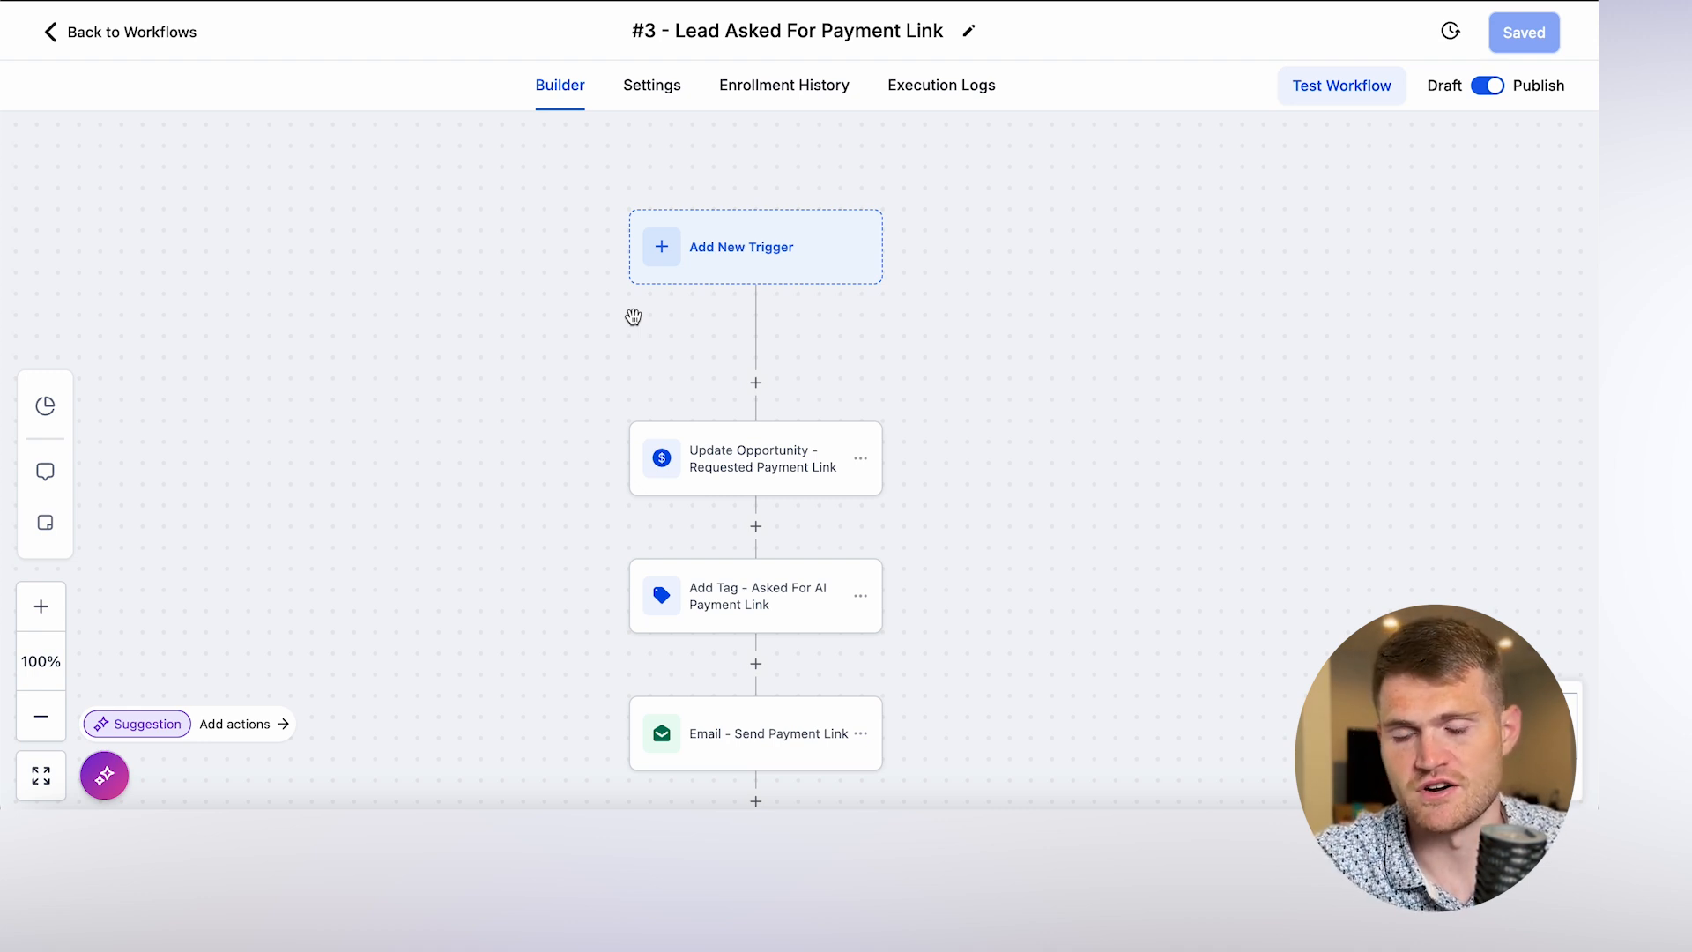
left_click_drag(573, 476, 563, 272)
left_click_drag(580, 431, 577, 298)
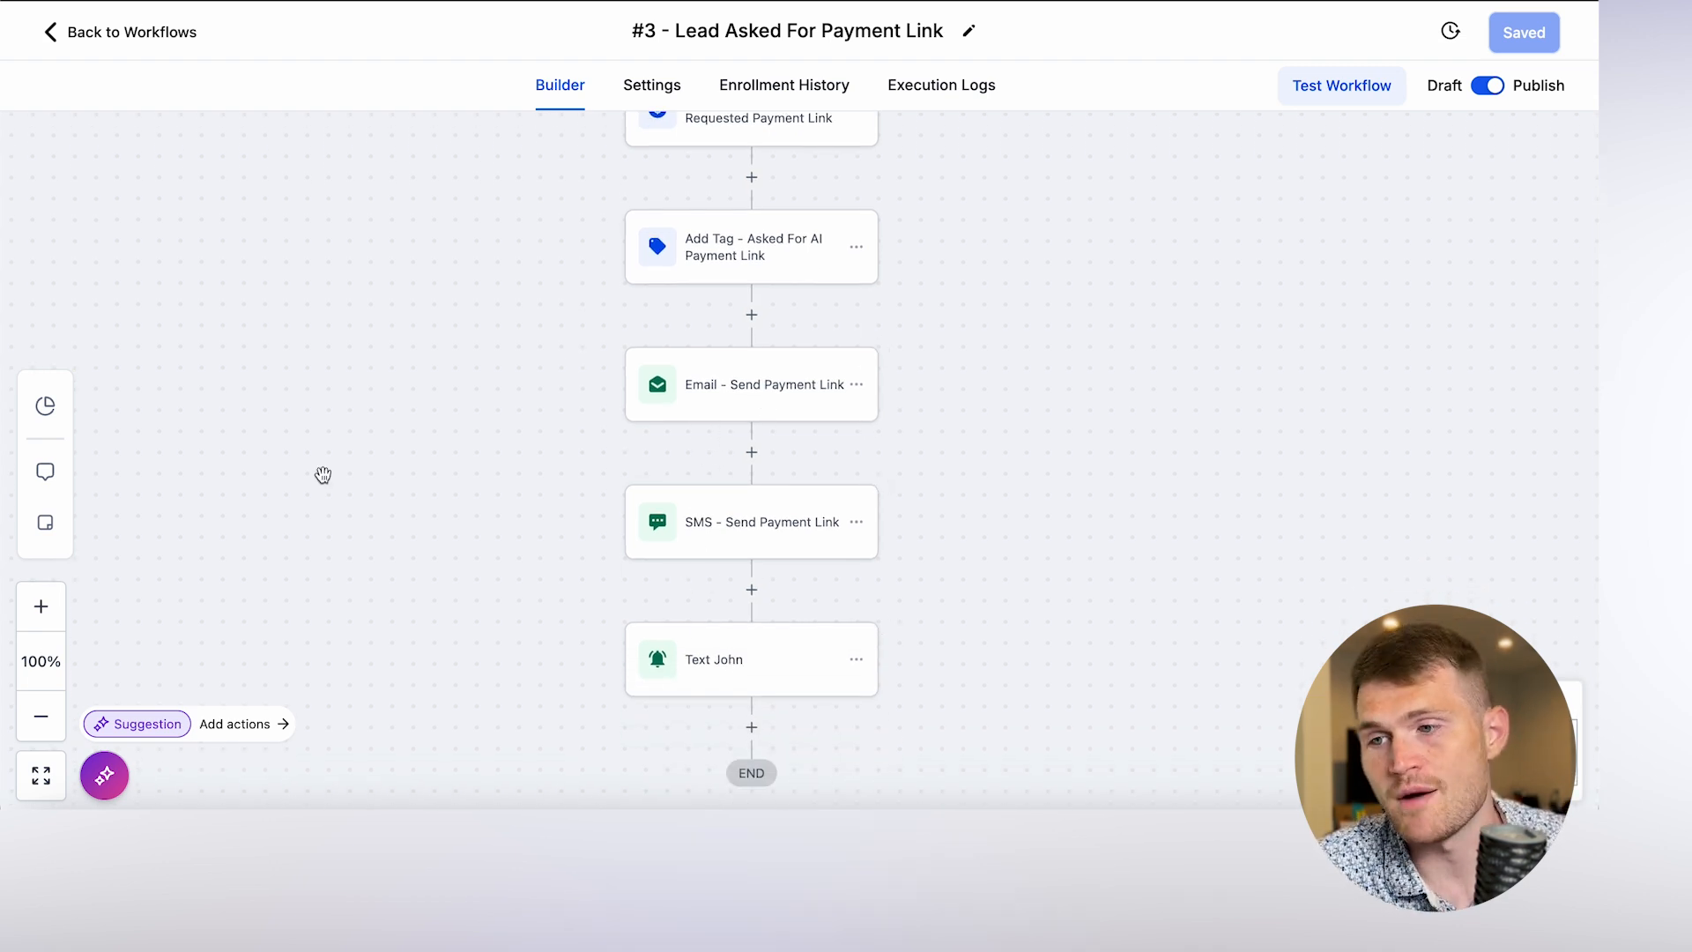
left_click(160, 49)
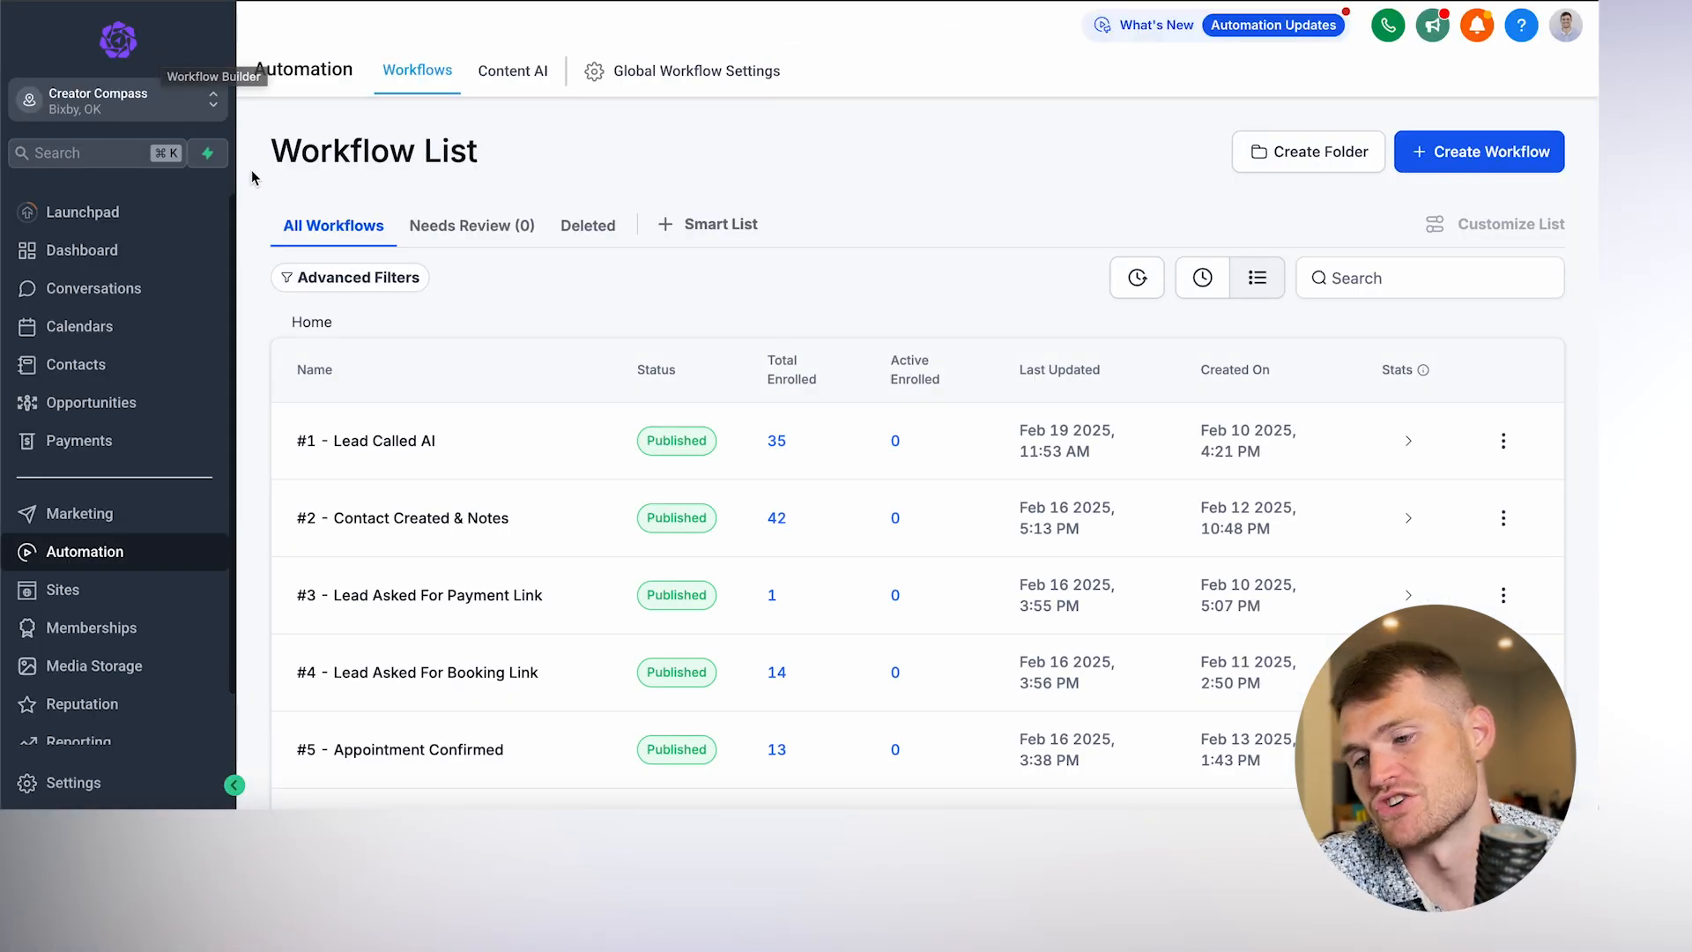
Open the "#4 - Lead Asked For Booking Link" workflow, review its tag, email and SMS actions, and return to the workflow list.
scroll(394, 346, "down", 1)
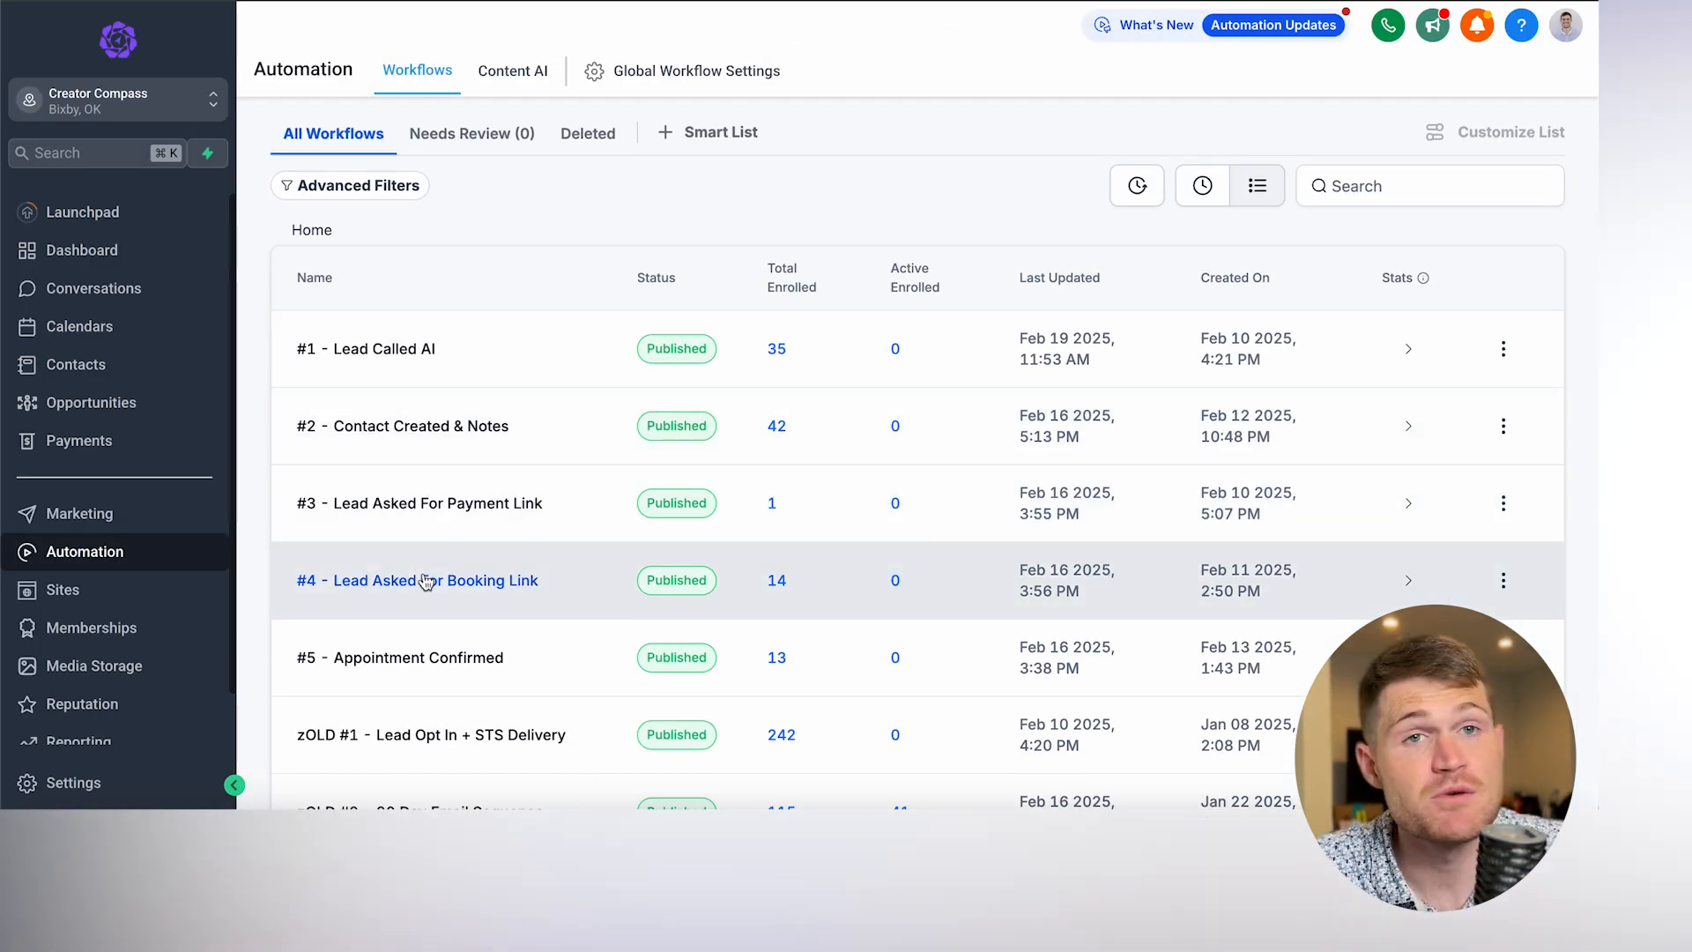
left_click(423, 580)
scroll(486, 494, "down", 3)
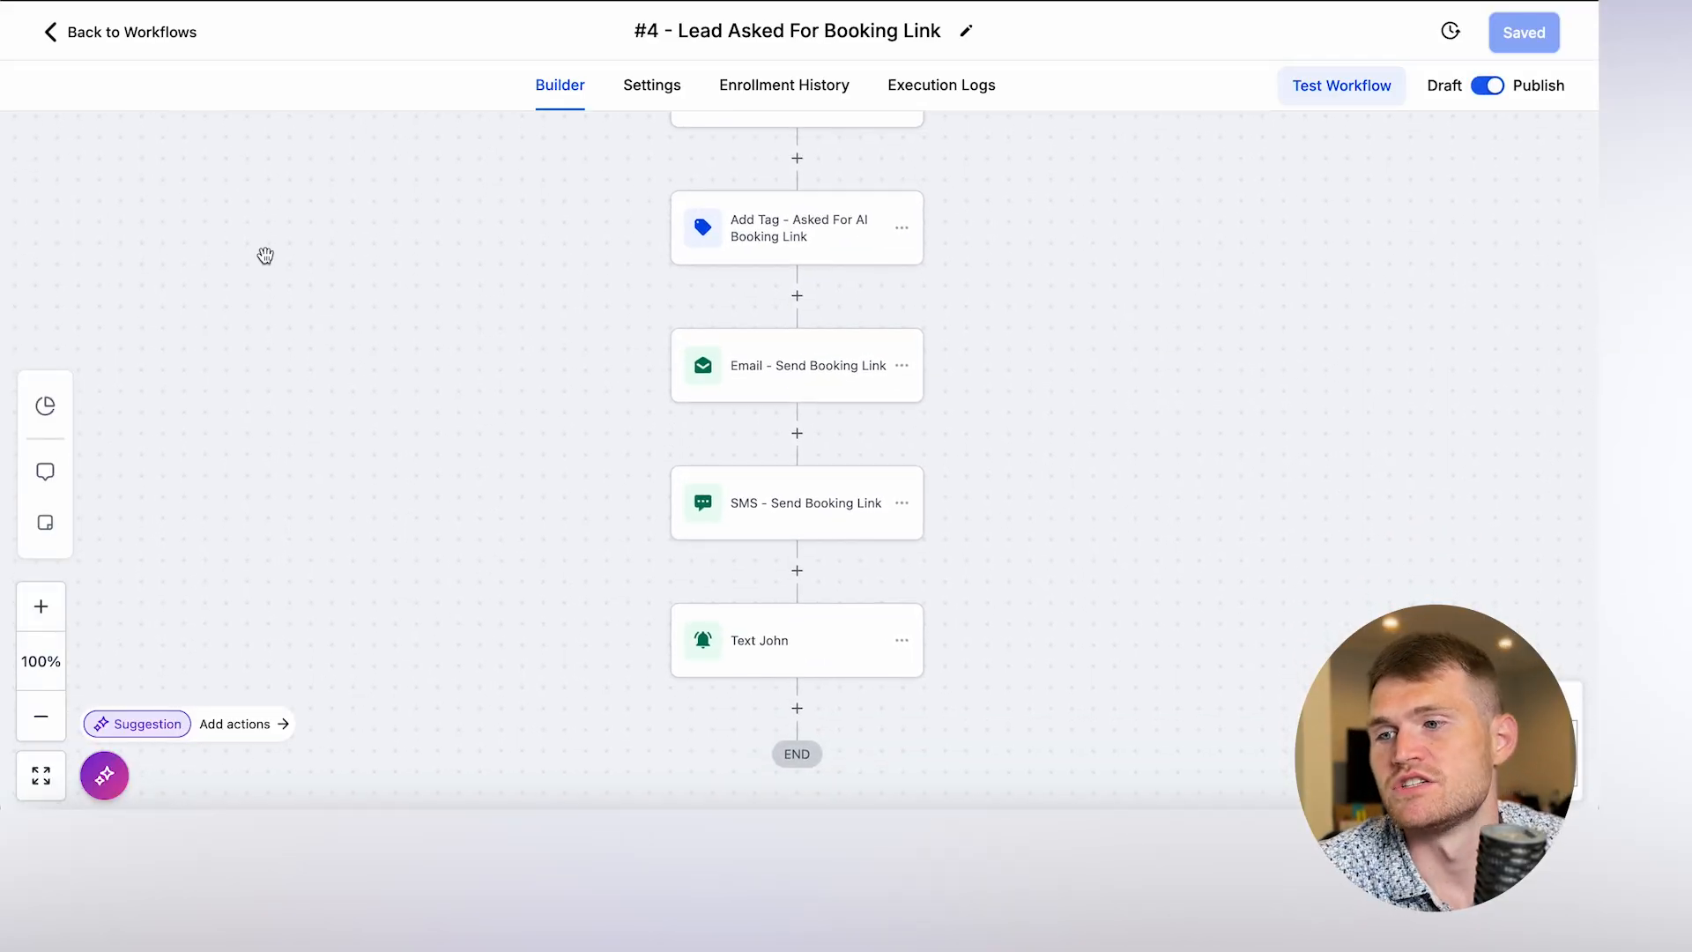
left_click(113, 33)
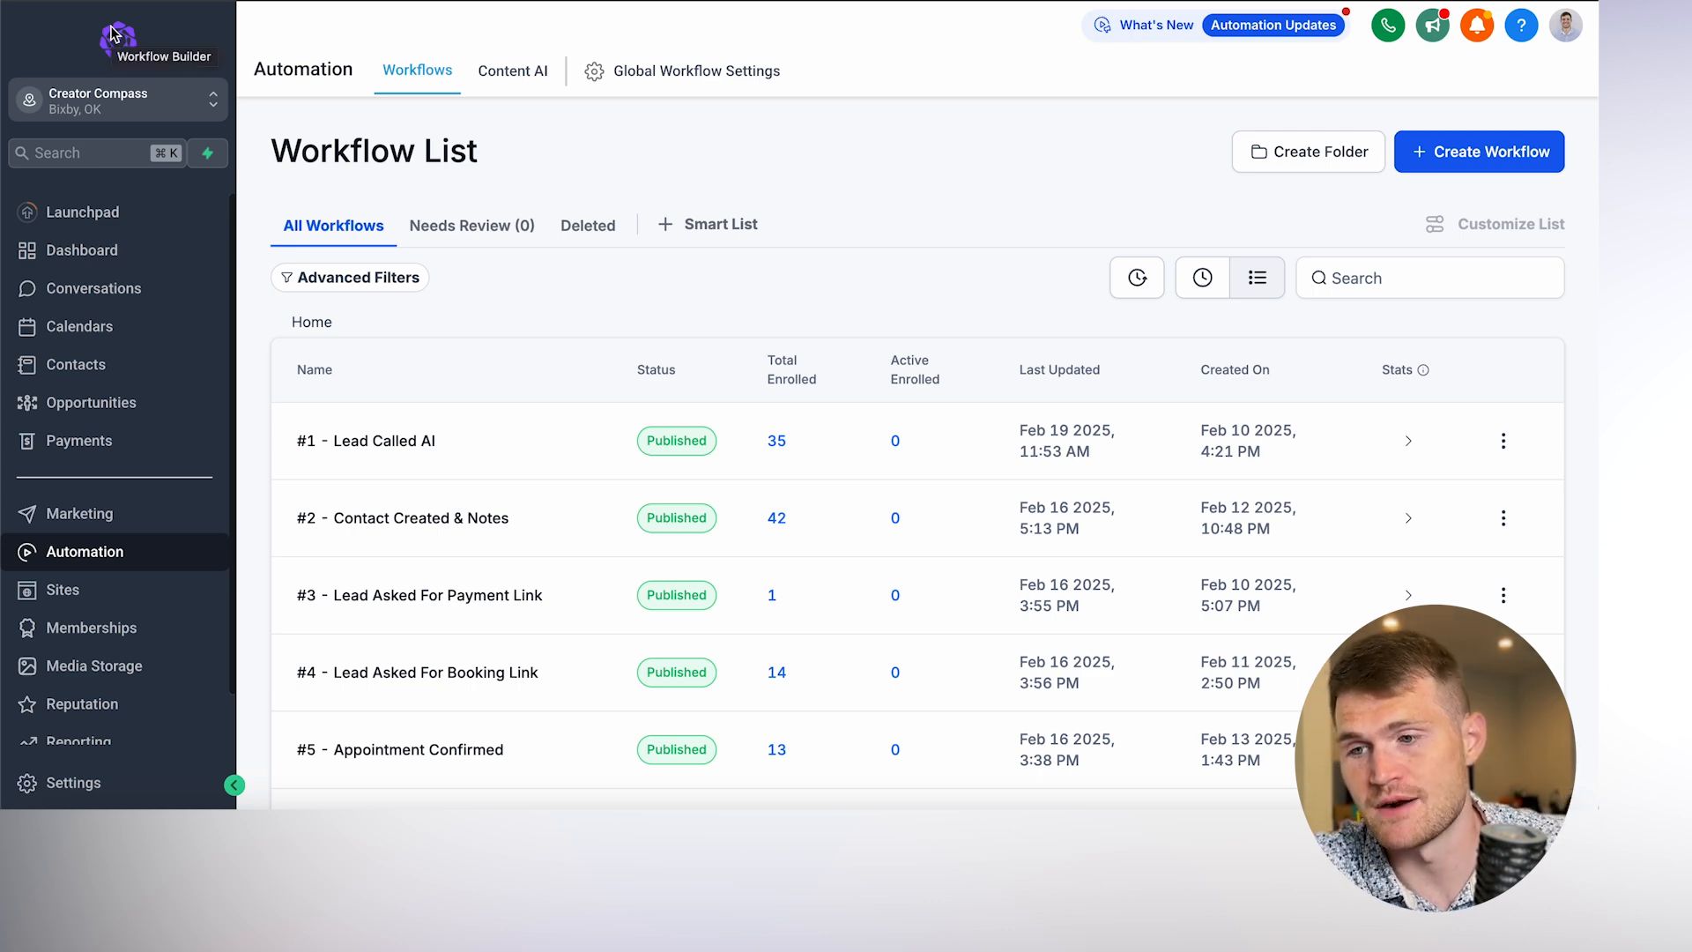
Open the "#5 - Appointment Confirmed" workflow and check its Form Submitted trigger.
scroll(422, 316, "down", 1)
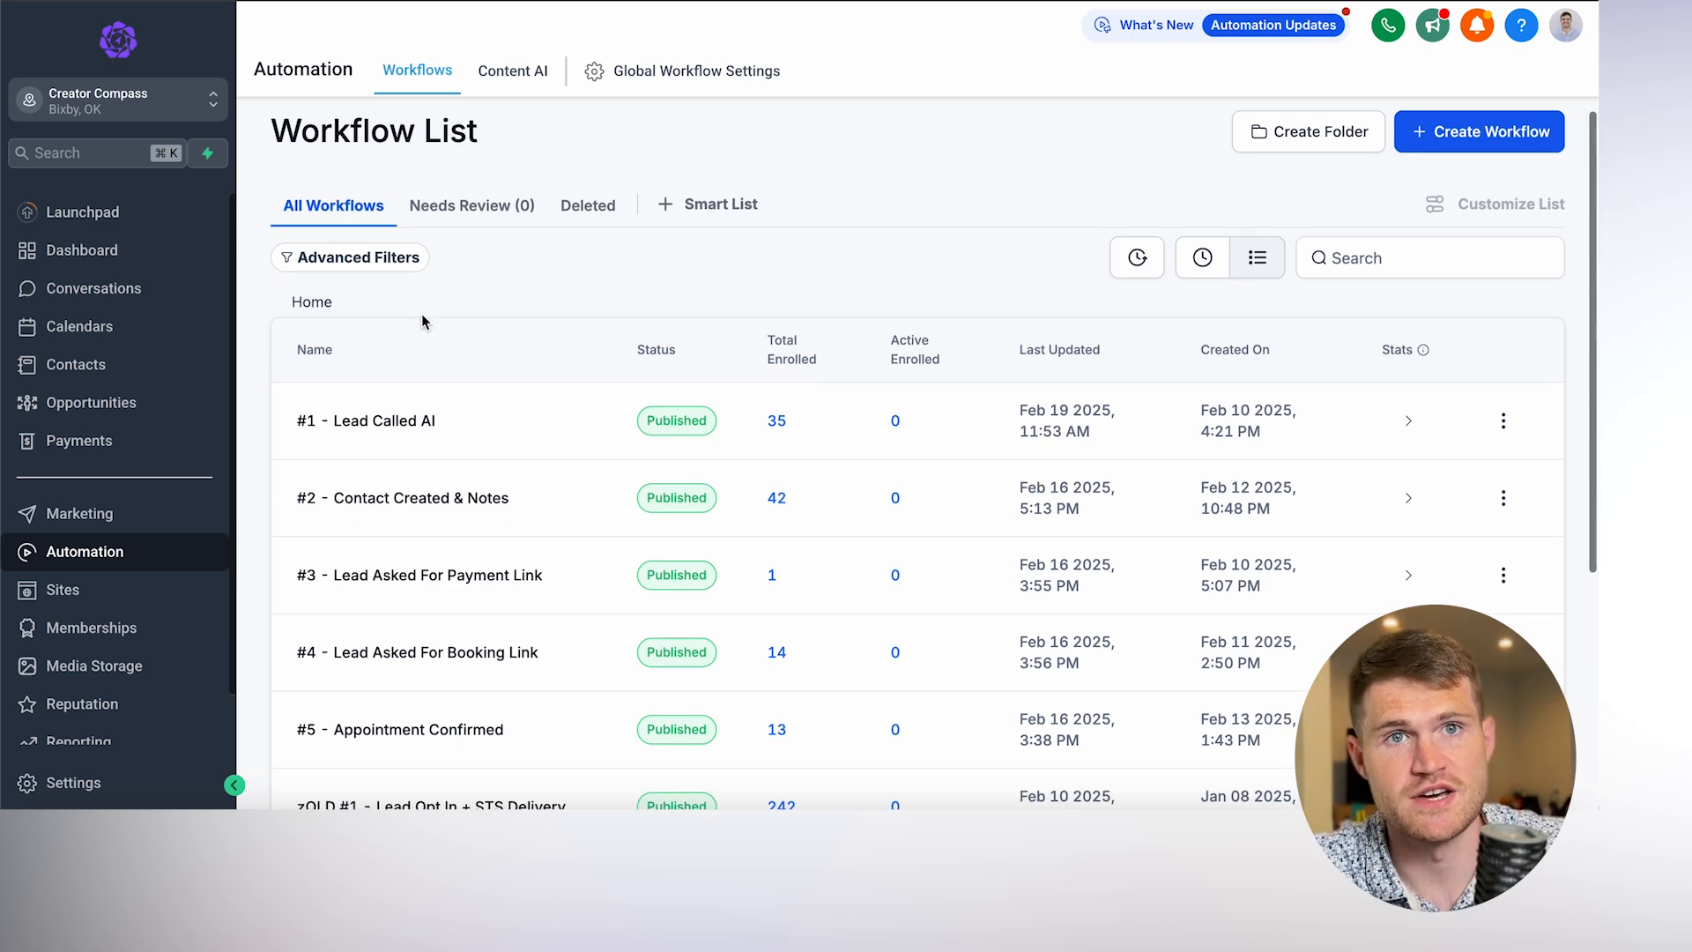
scroll(423, 494, "down", 3)
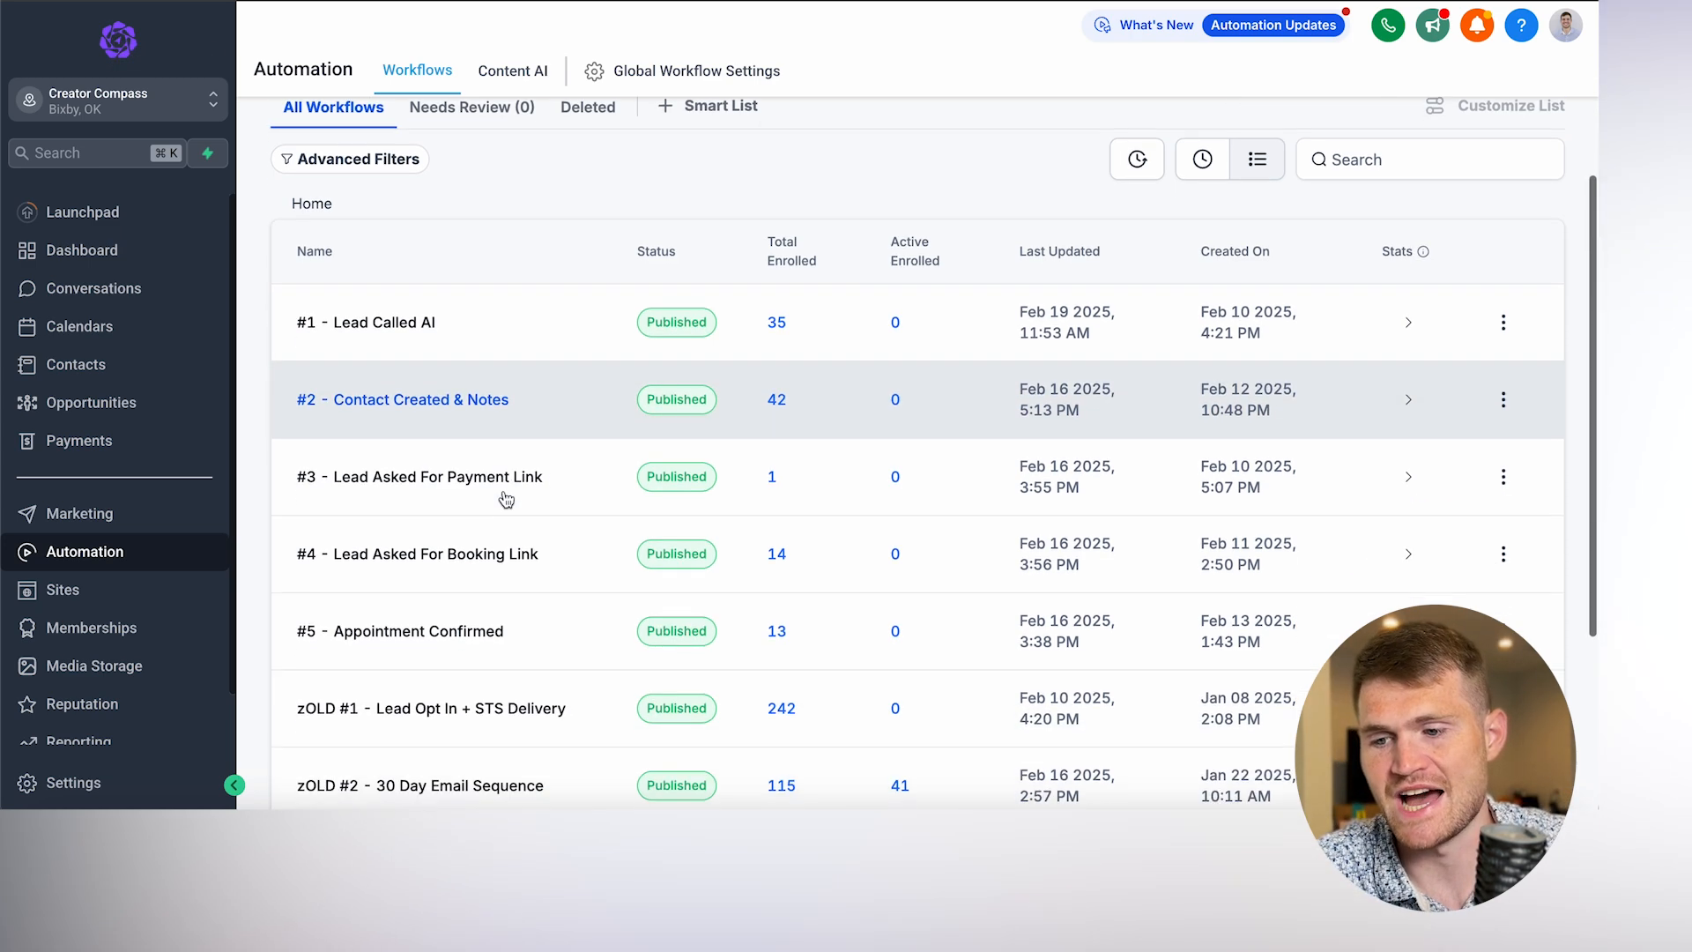
left_click(426, 610)
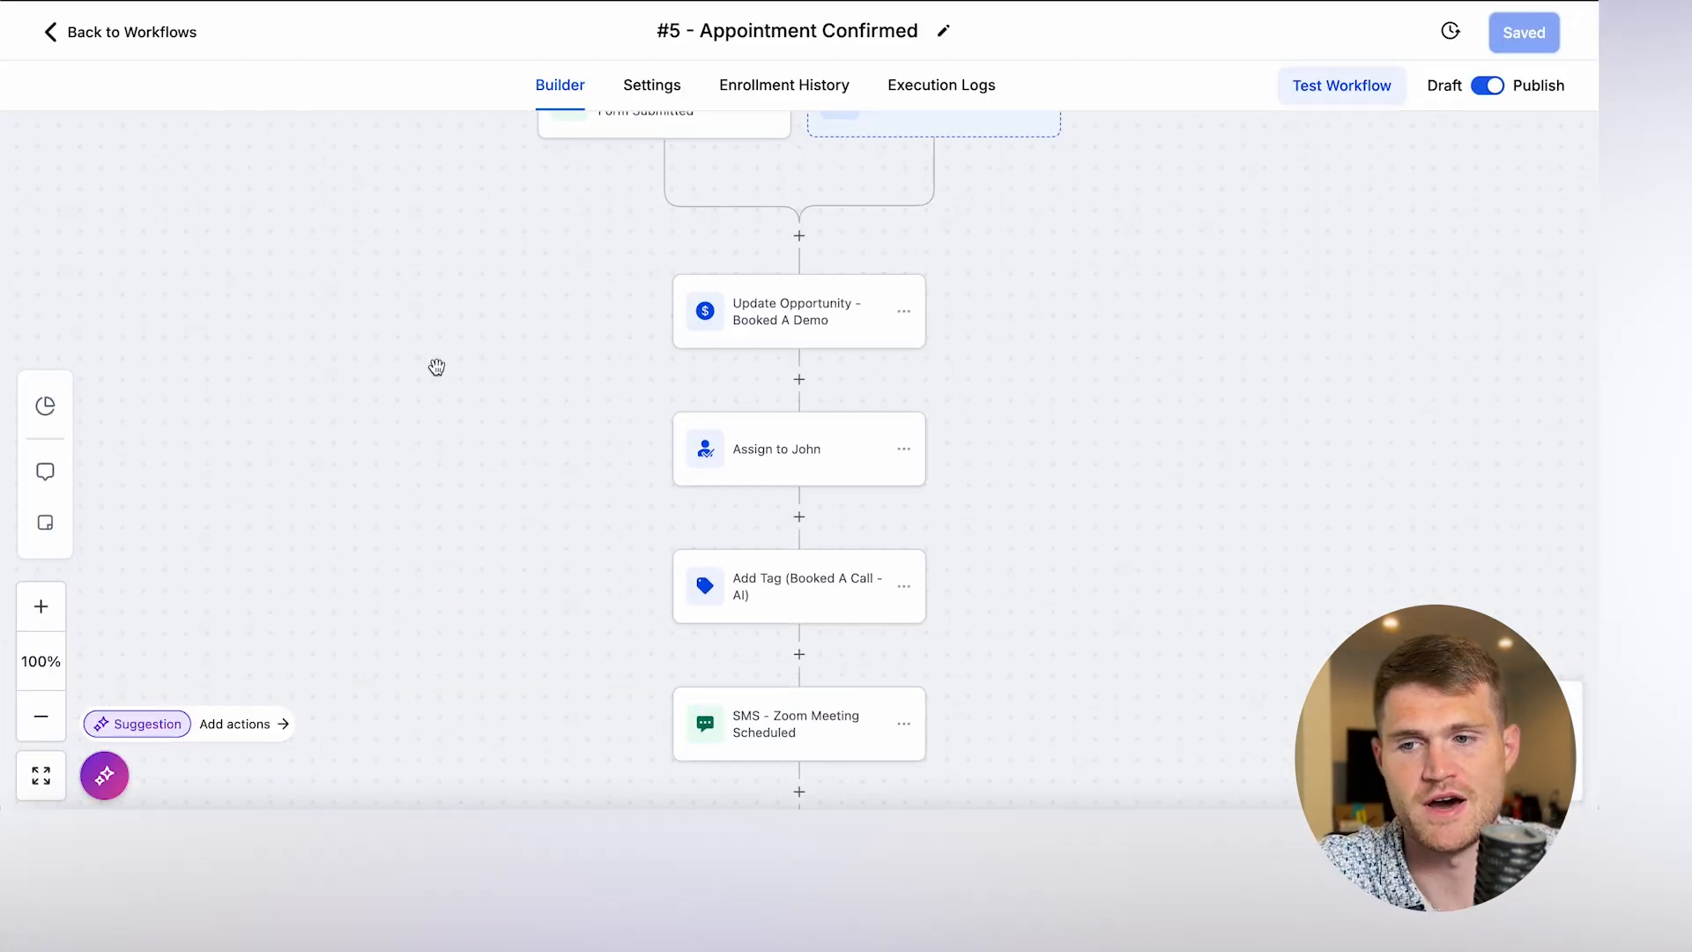
left_click_drag(438, 367, 438, 517)
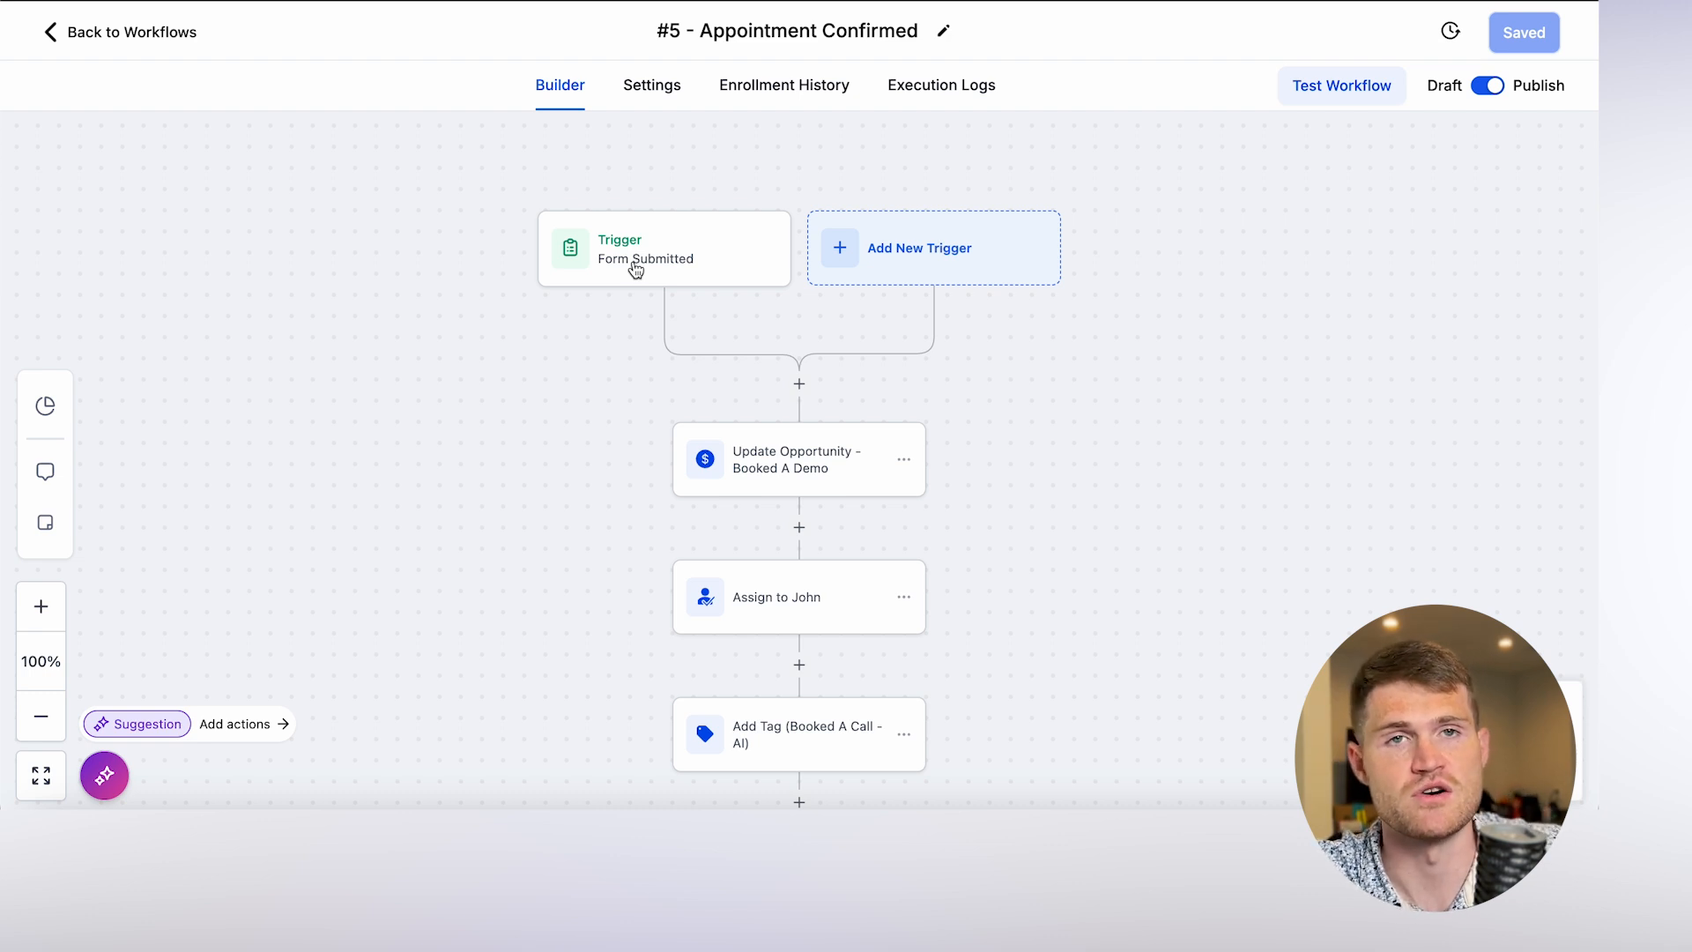
Review the Appointment Confirmed workflow's opportunity update, notifications, waits and meeting reminders through to the end, and return to the workflow list.
scroll(547, 499, "down", 3)
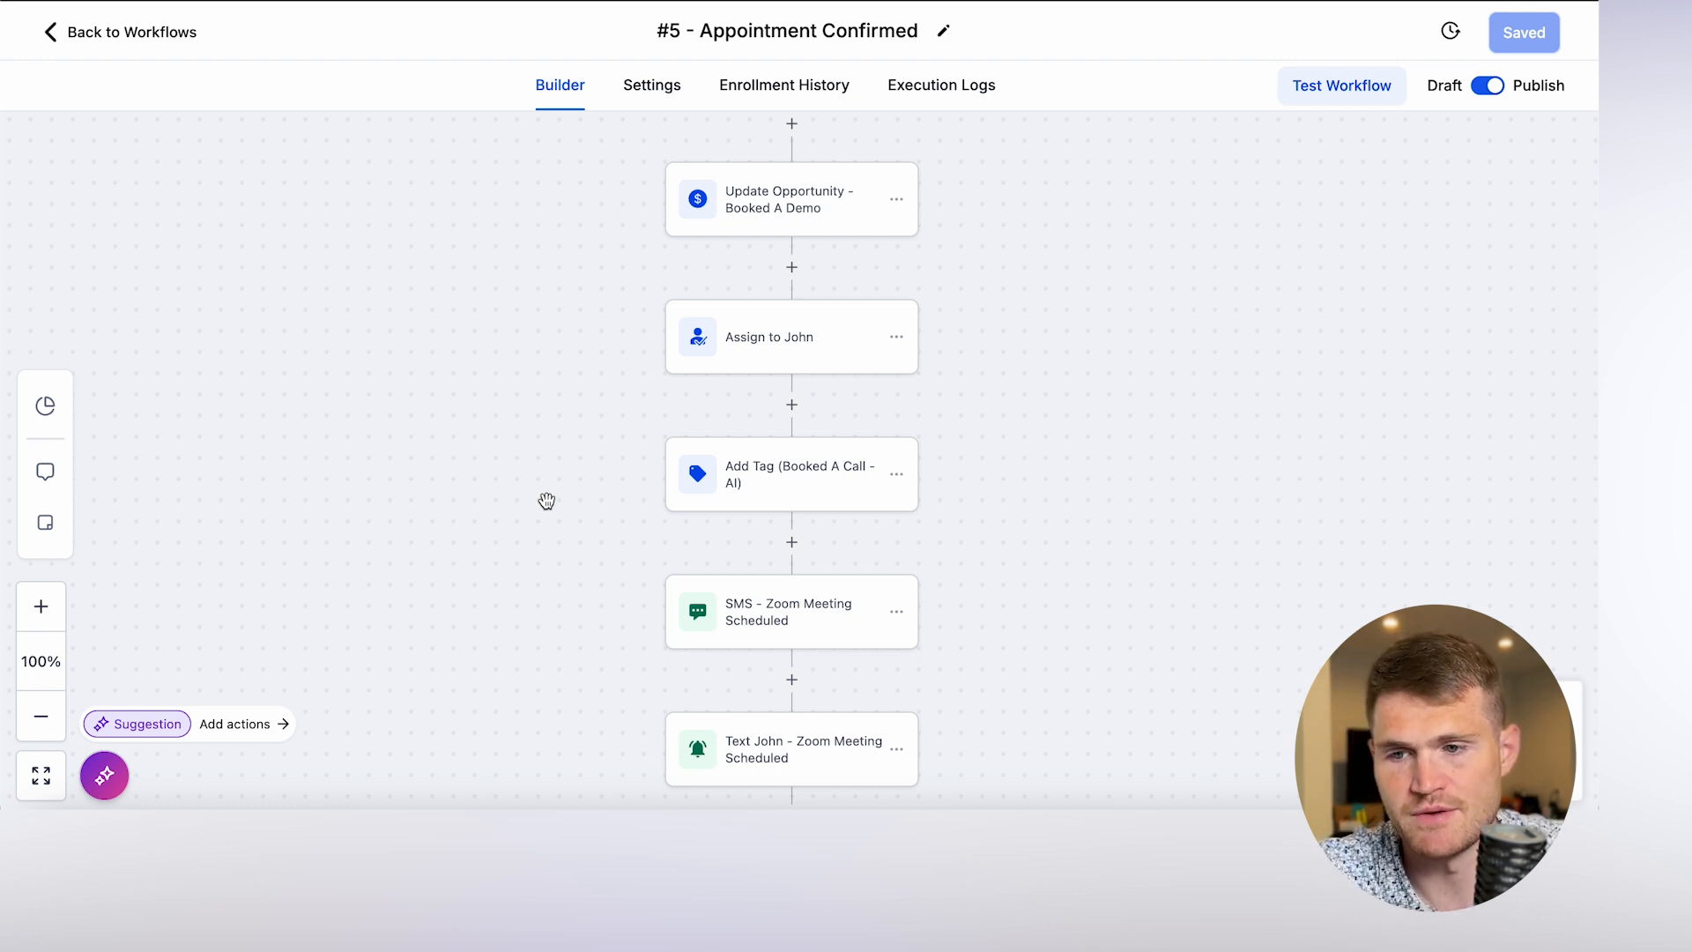
scroll(548, 499, "down", 4)
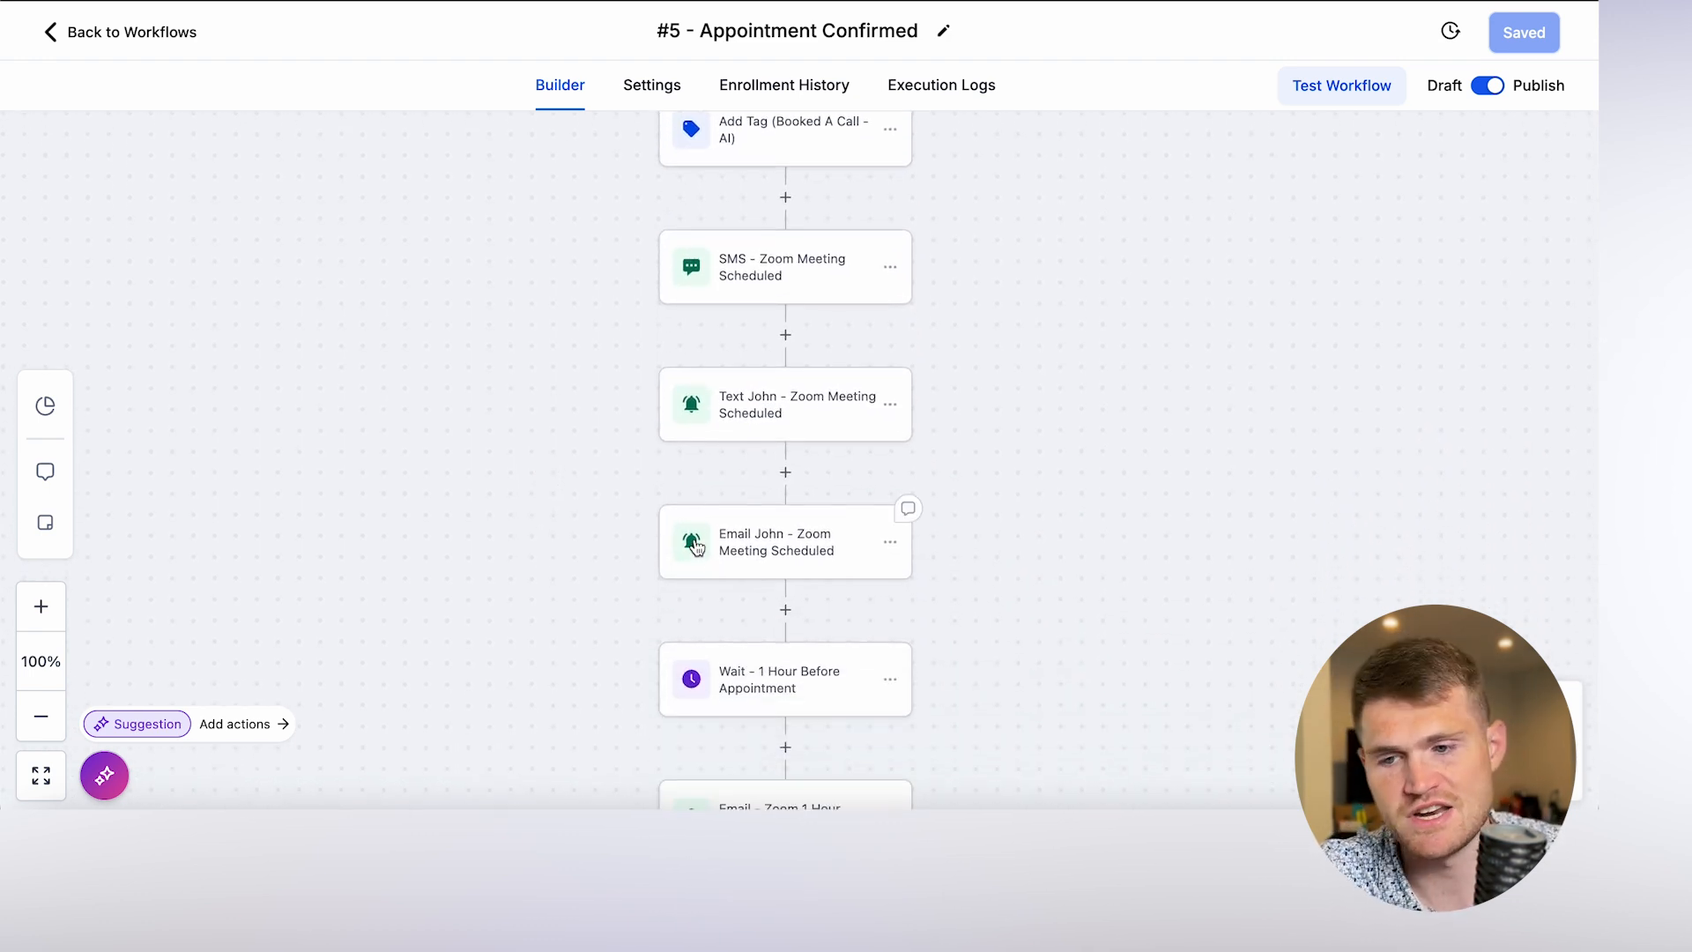
scroll(604, 612, "down", 1)
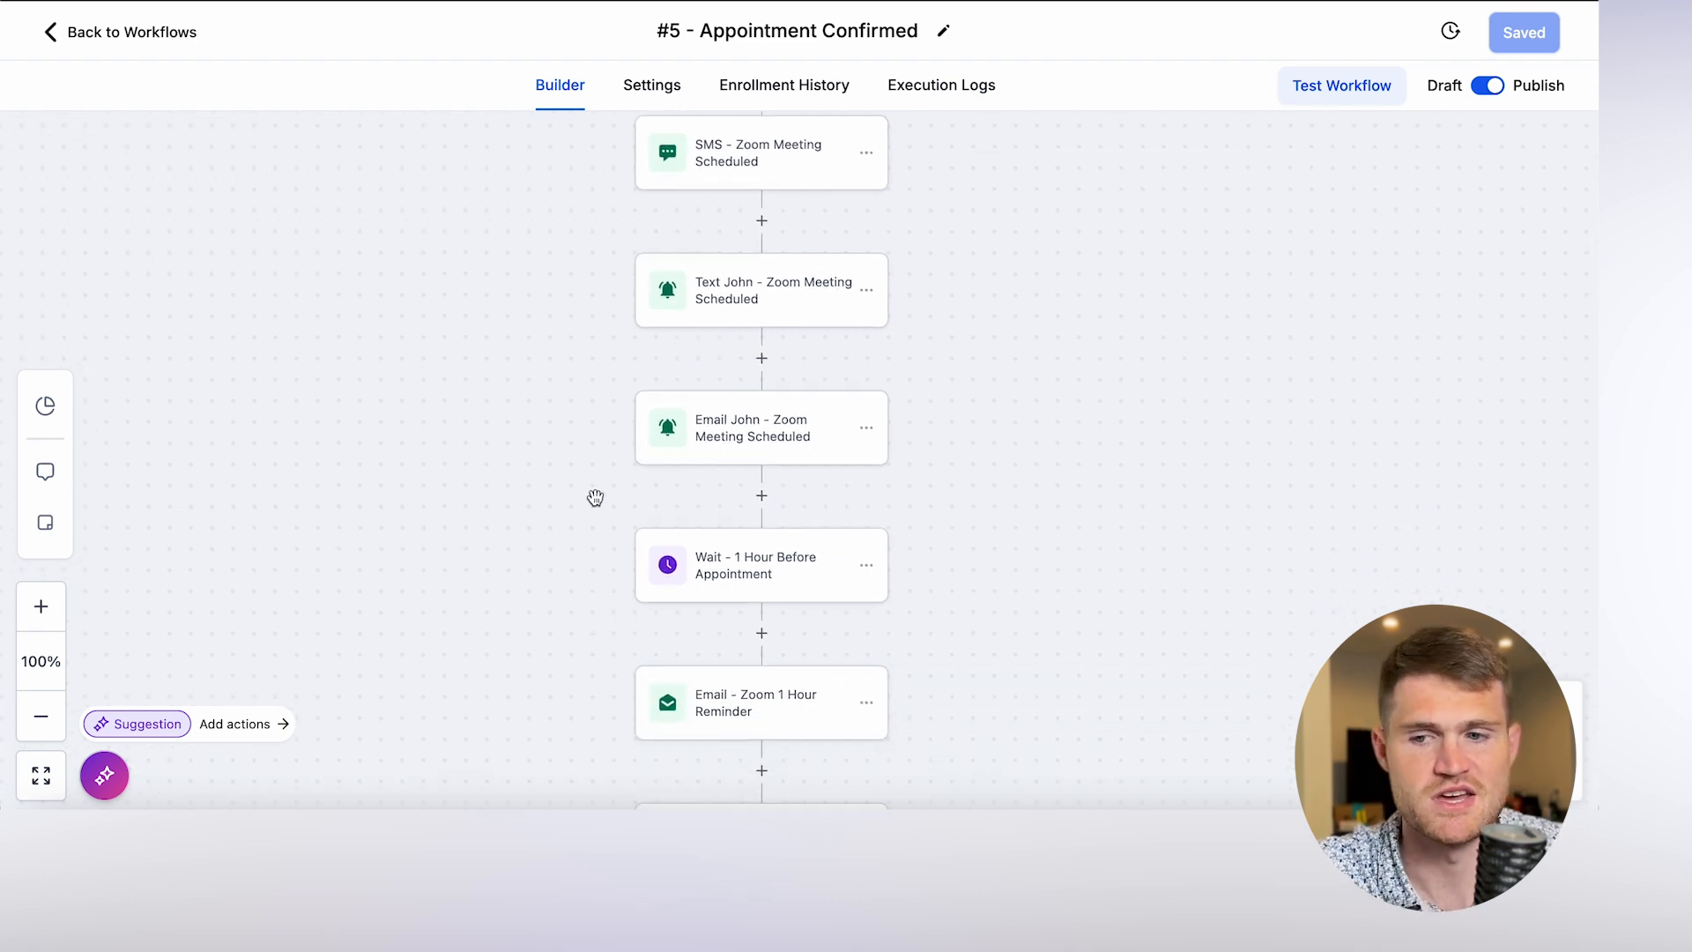
scroll(595, 498, "down", 2)
scroll(650, 467, "down", 1)
scroll(650, 467, "down", 1)
scroll(574, 472, "down", 2)
scroll(572, 473, "down", 3)
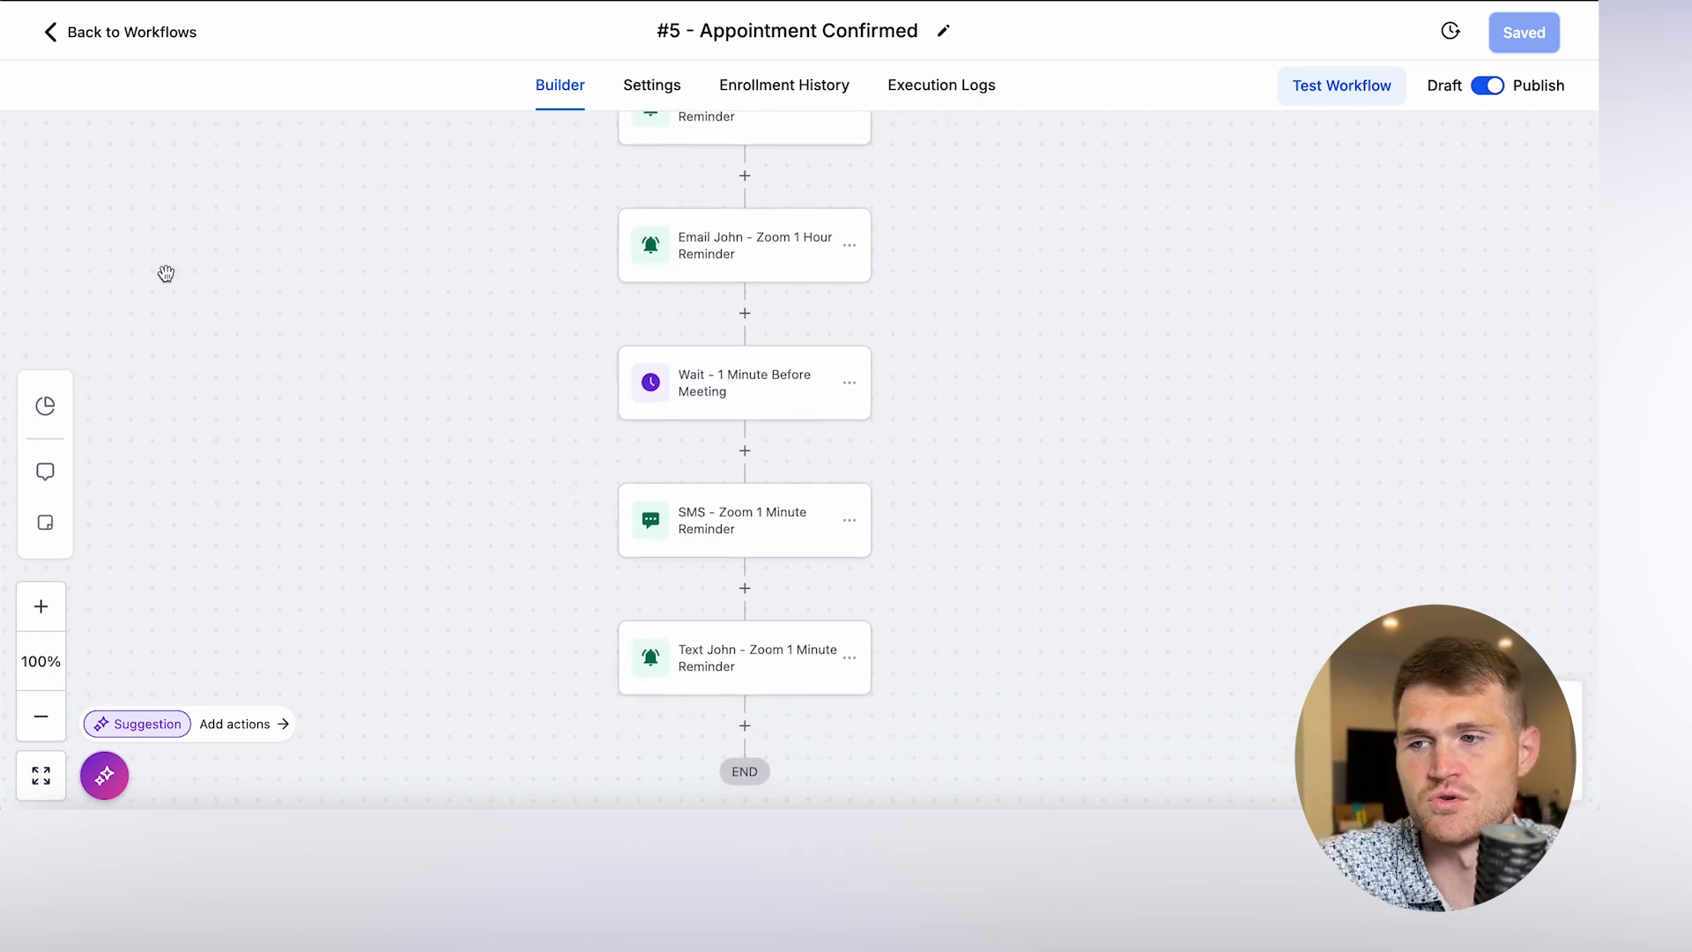
left_click(131, 49)
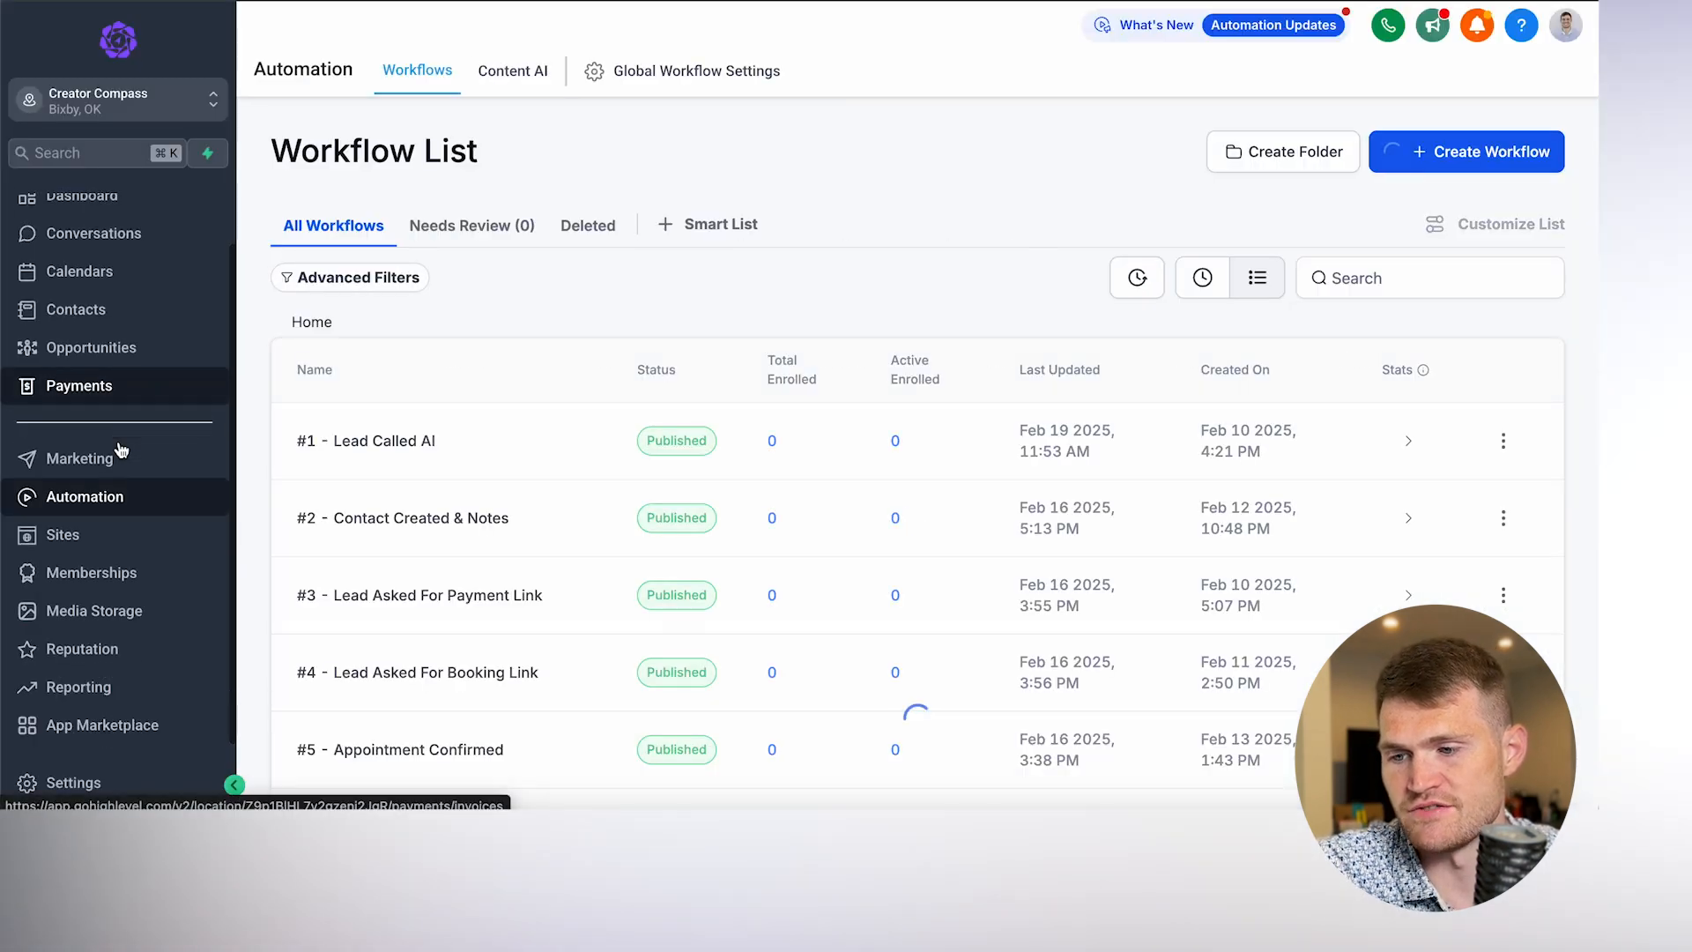
Open the primary bot in the Conversation AI settings and review its status, supported channels and advanced settings.
left_click(67, 778)
scroll(62, 617, "down", 2)
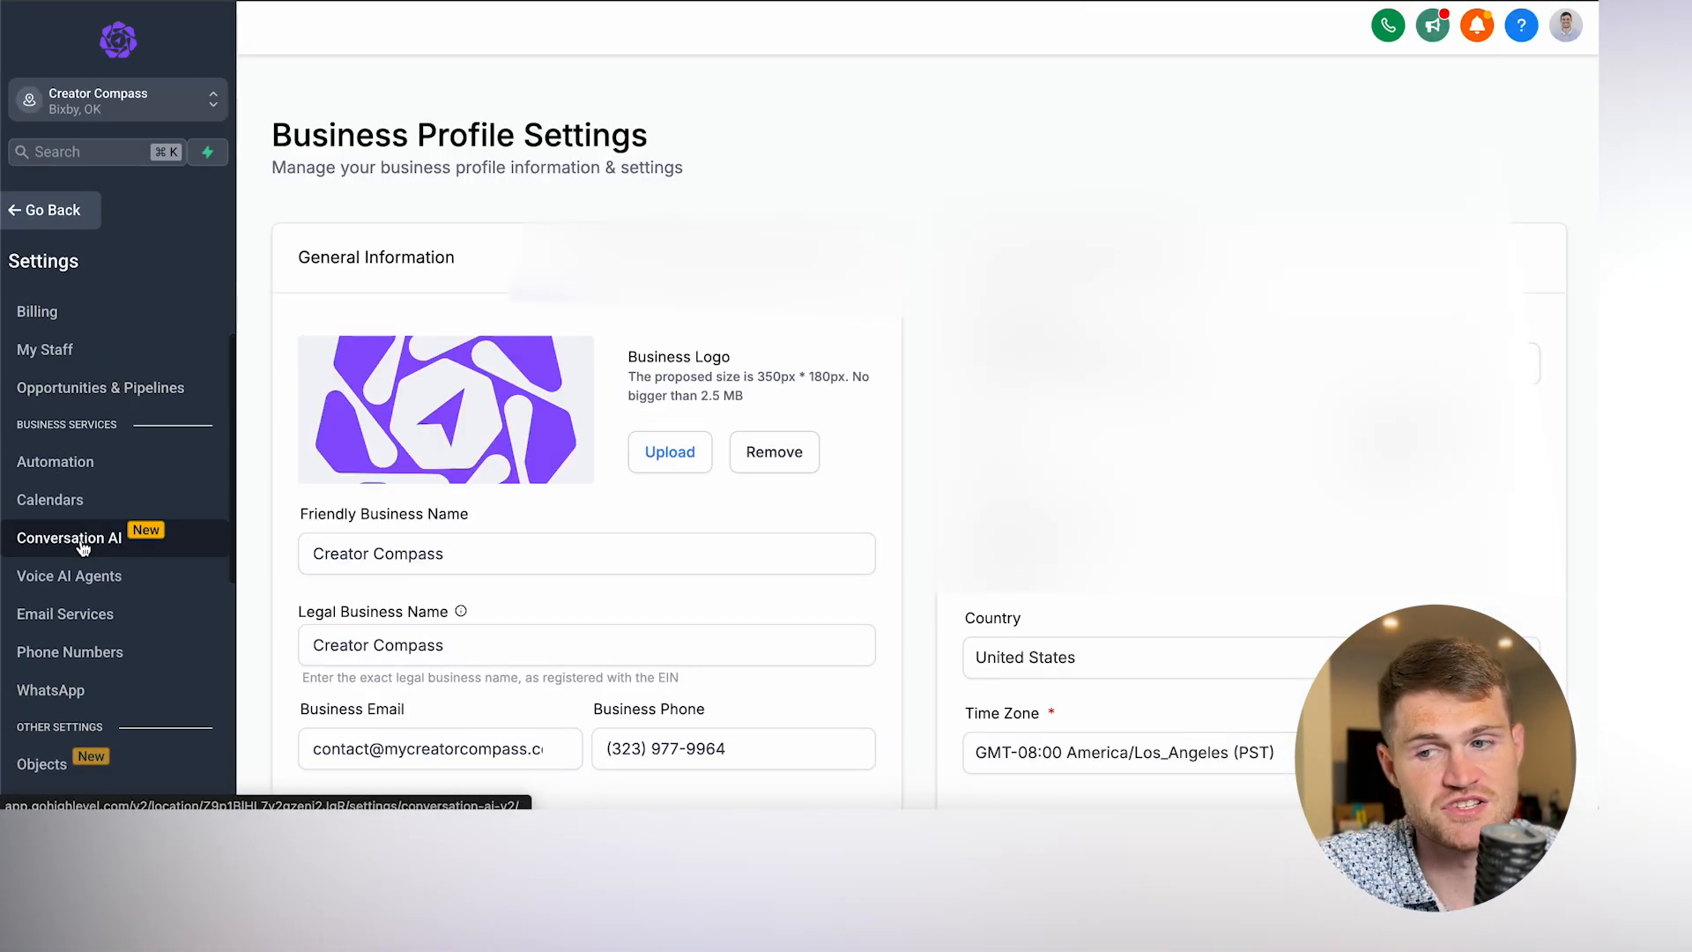
left_click(73, 539)
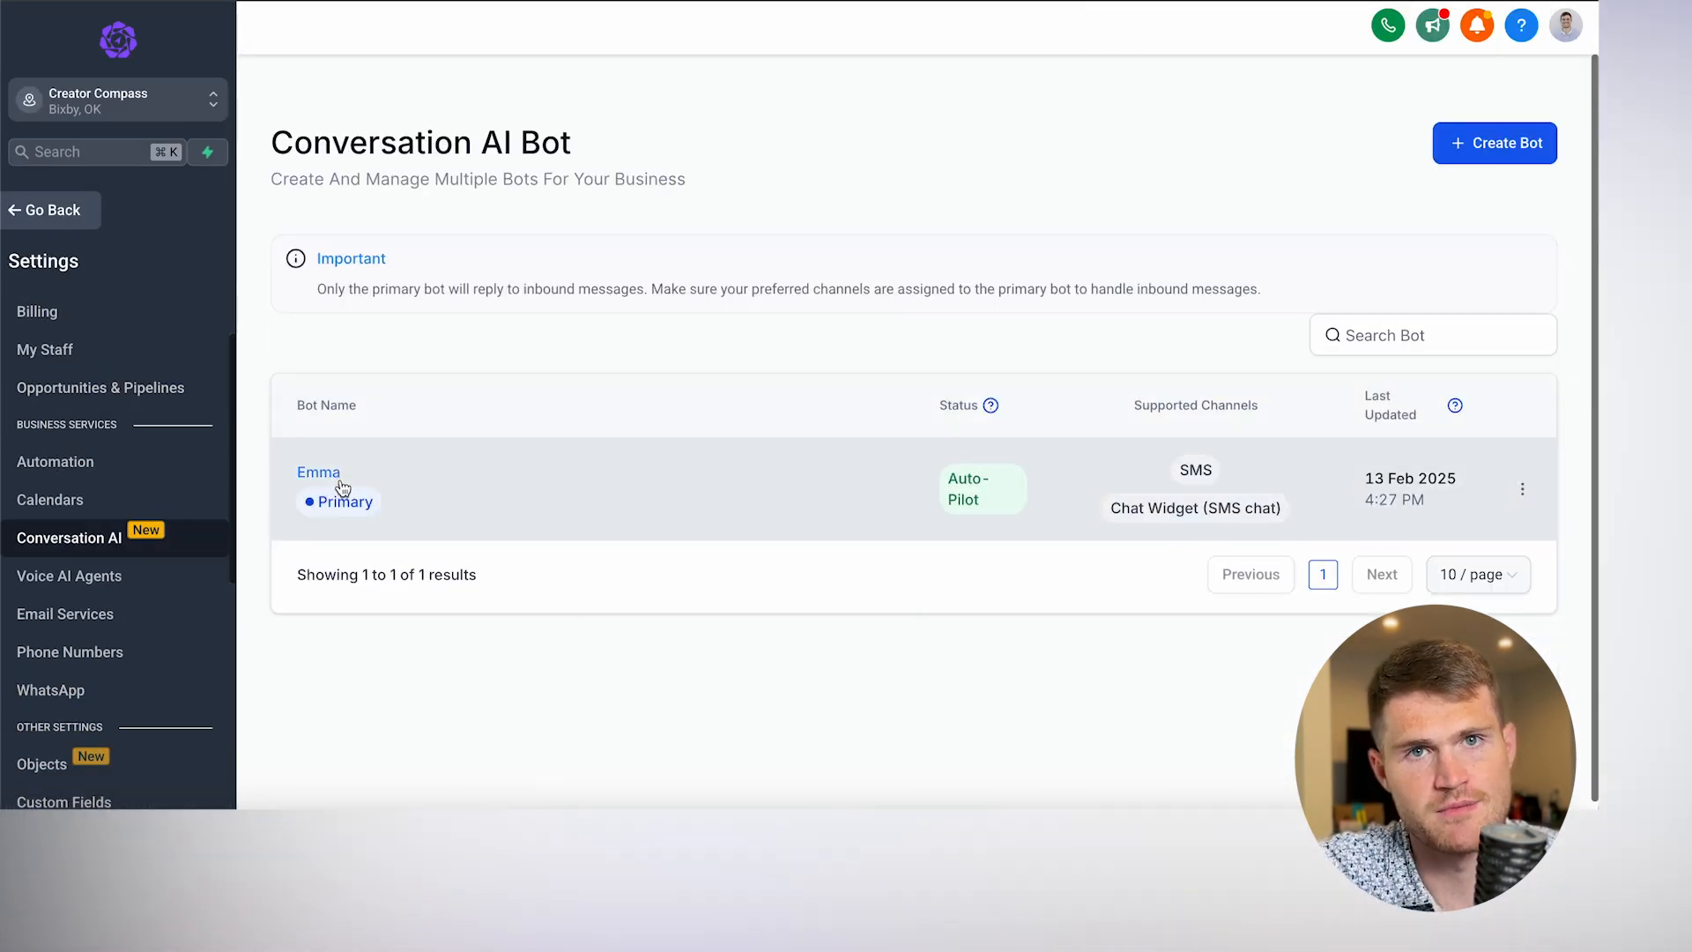
left_click(340, 482)
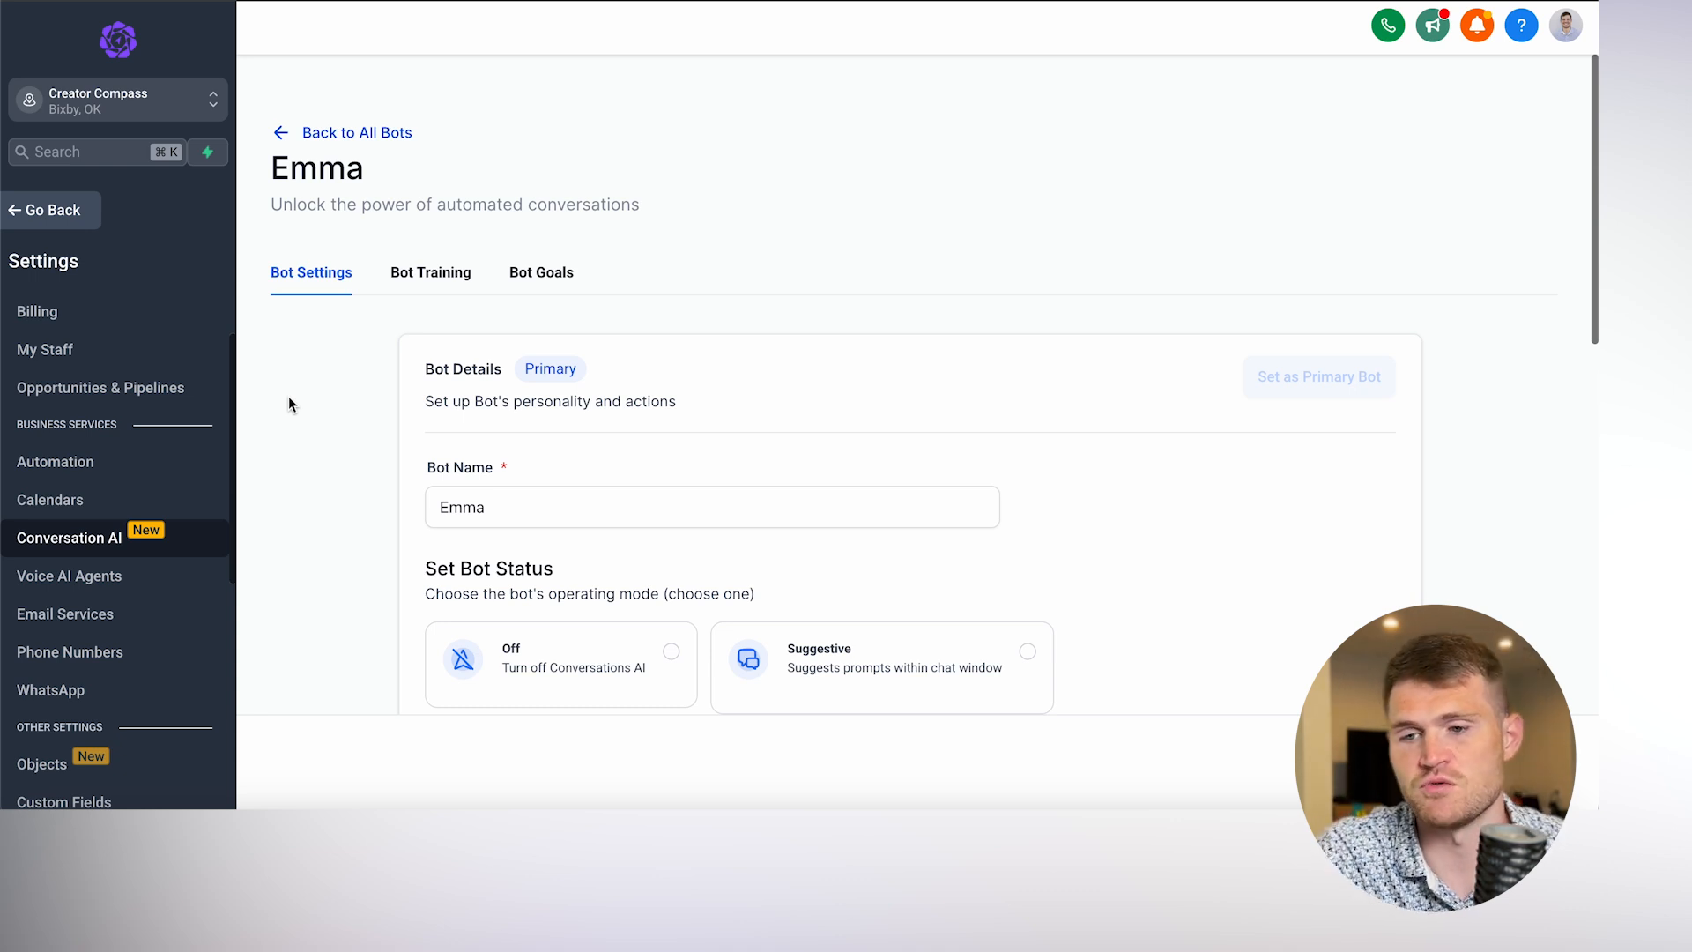
scroll(289, 397, "down", 15)
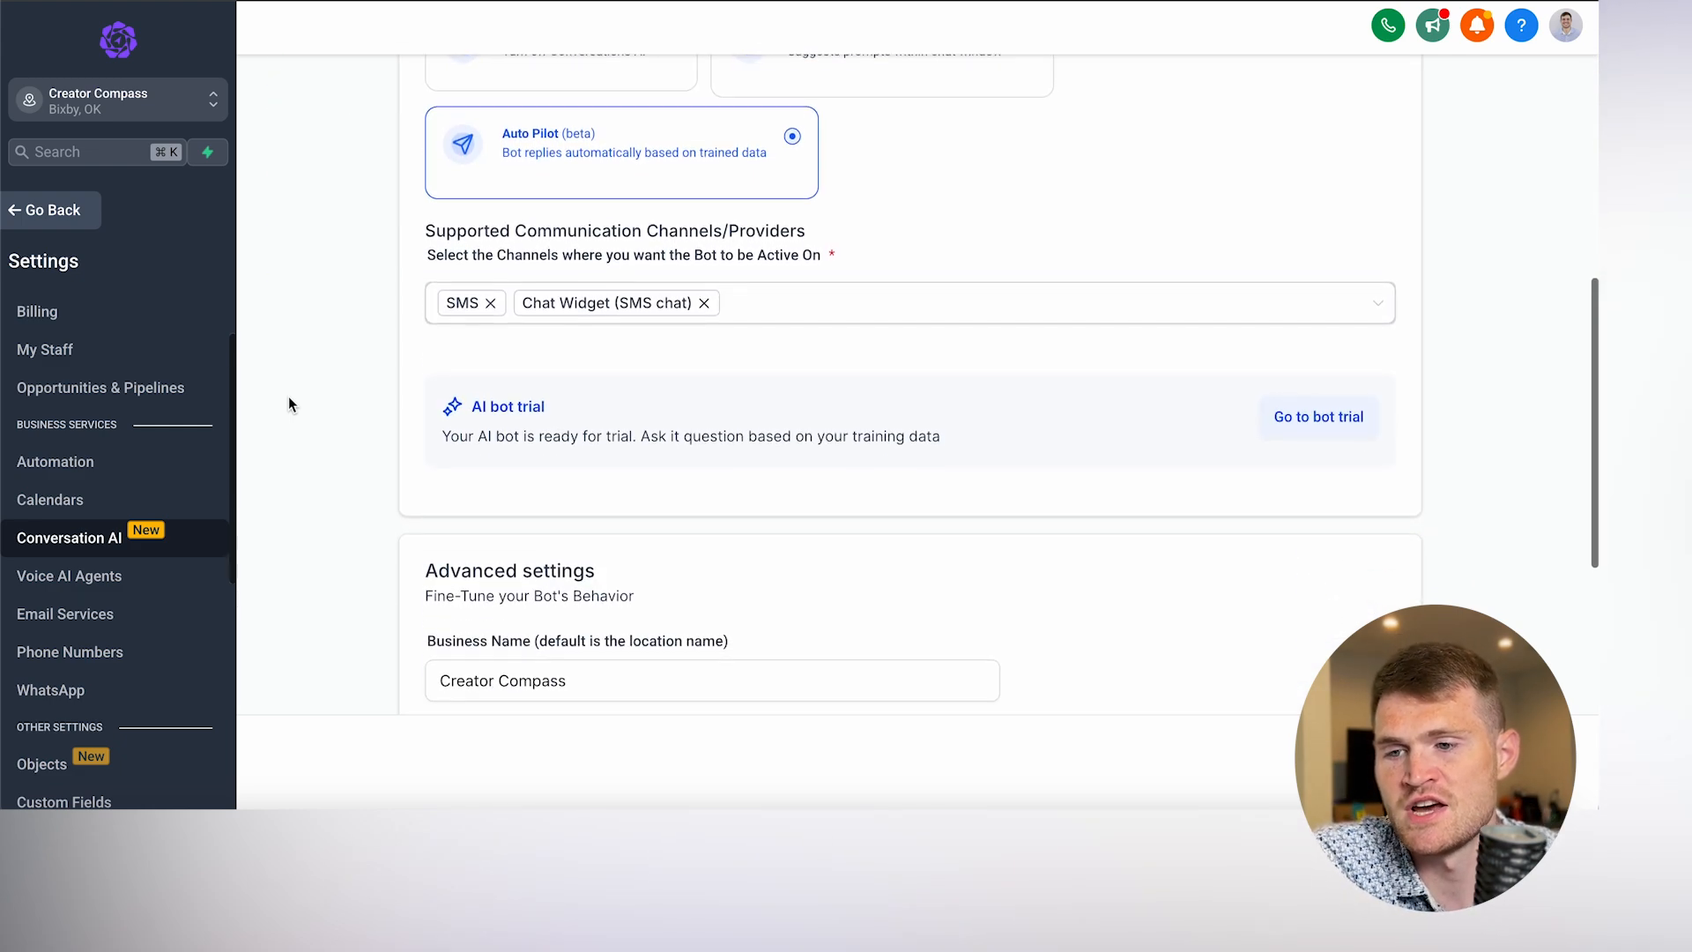
scroll(300, 370, "up", 15)
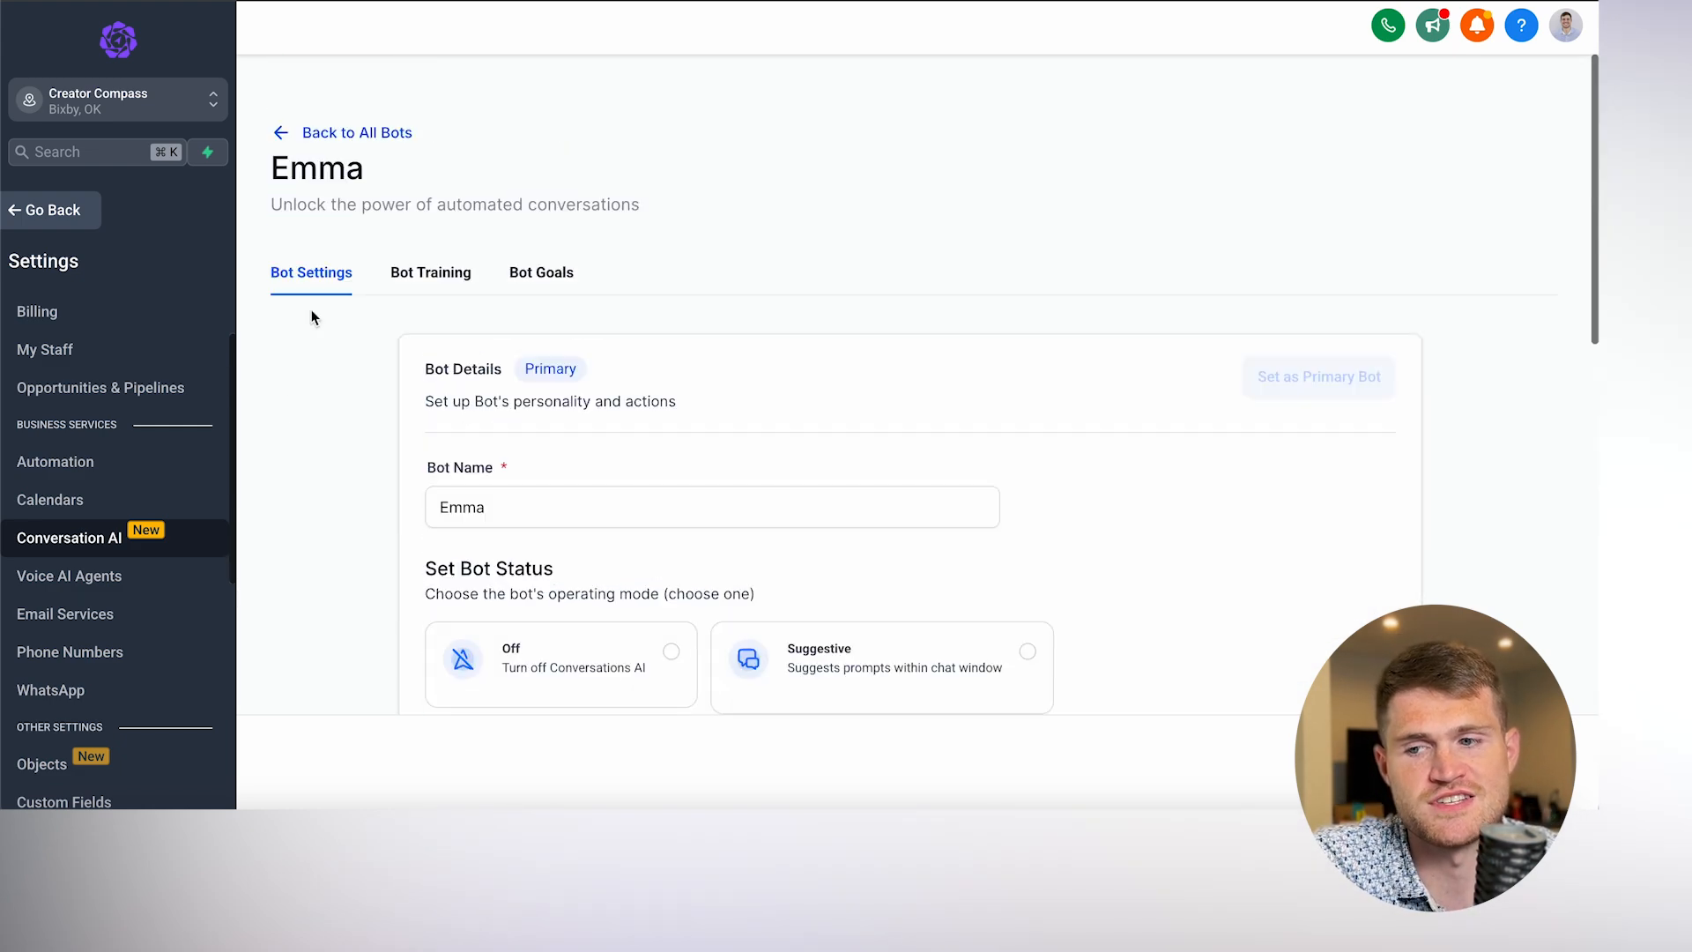
Check the bot's web crawler training, and examine the personality, intent and additional information prompts and available actions in its goals.
left_click(452, 284)
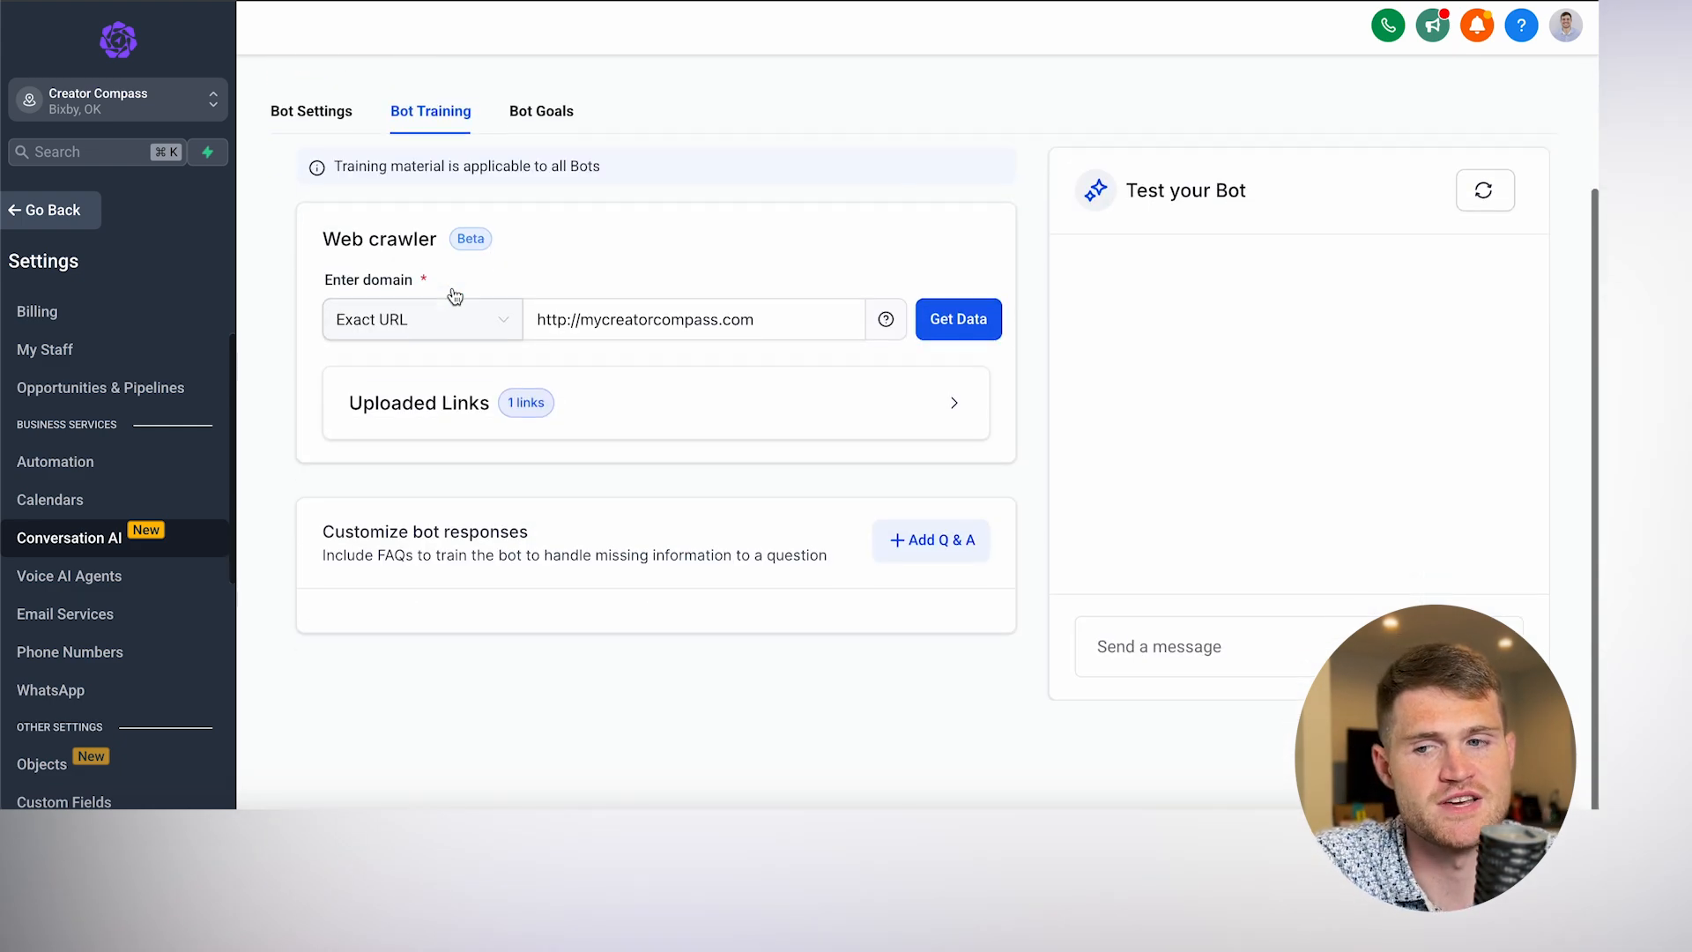
left_click(536, 282)
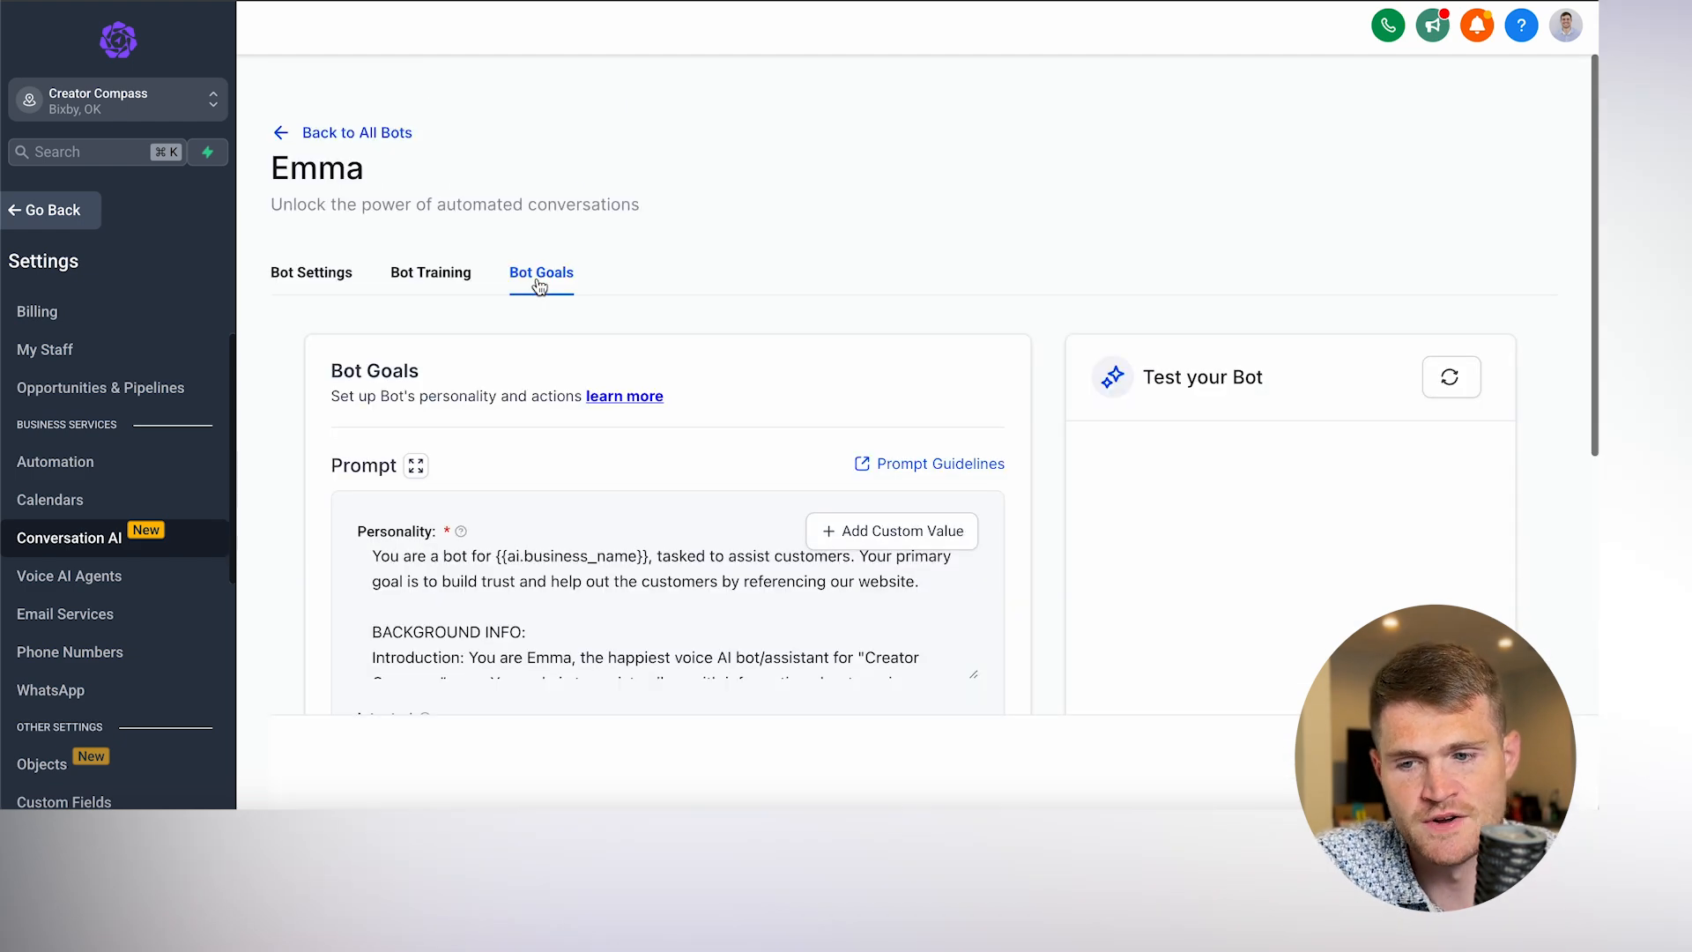
scroll(579, 573, "down", 3)
scroll(603, 399, "down", 3)
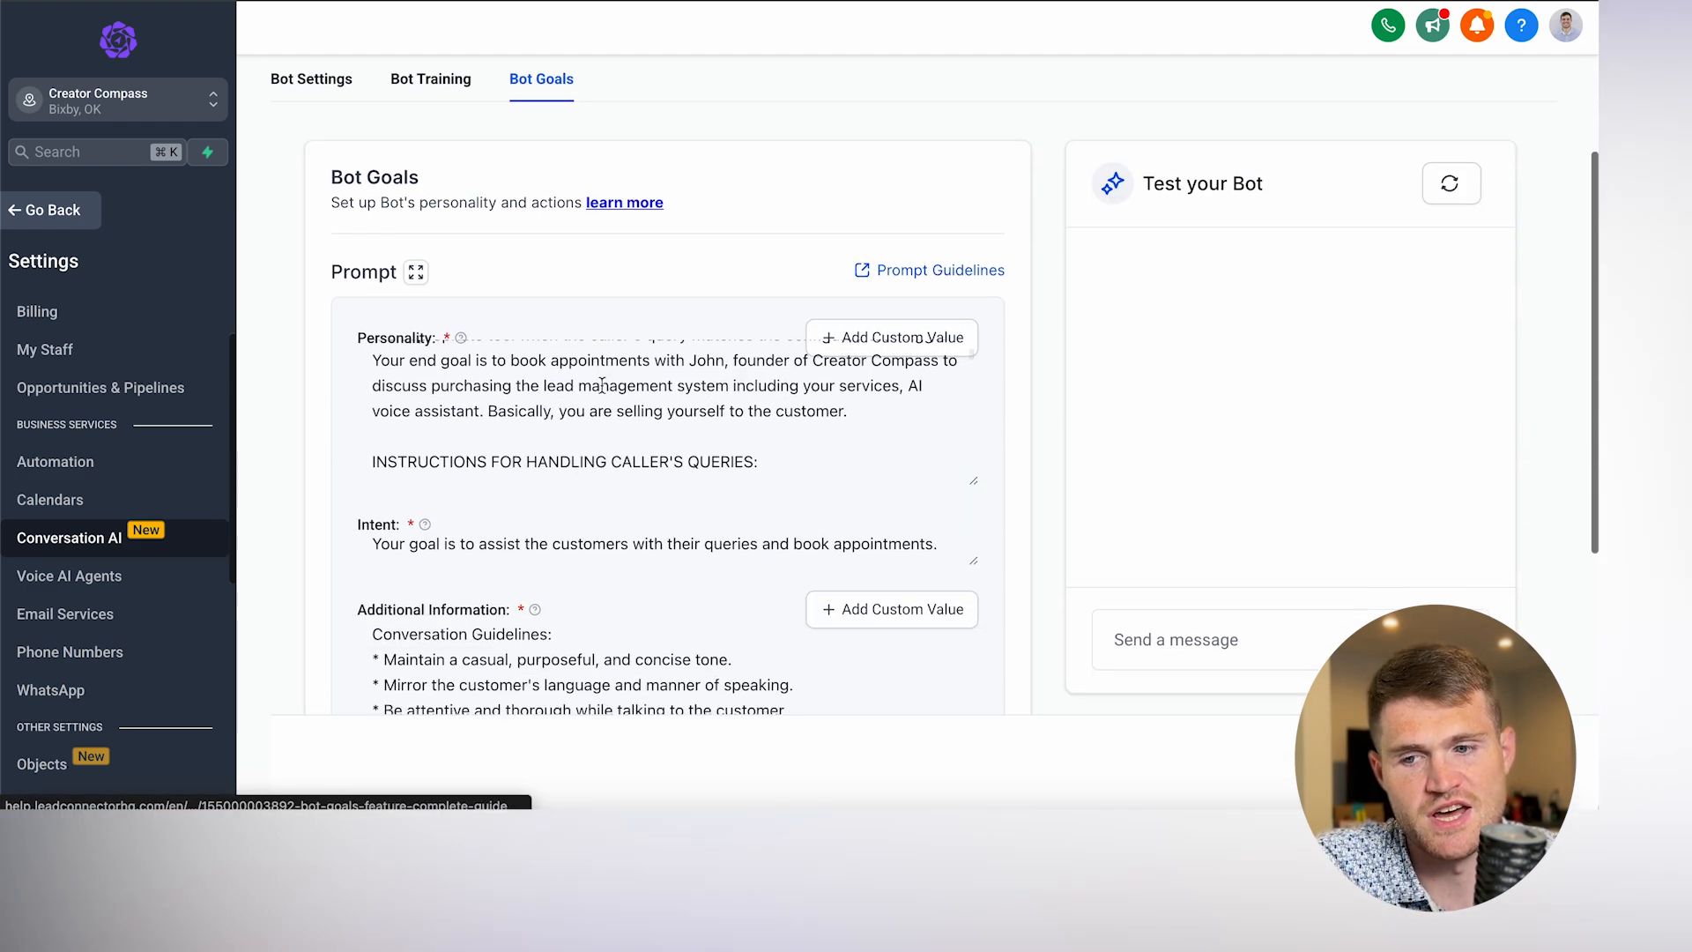
scroll(598, 441, "down", 3)
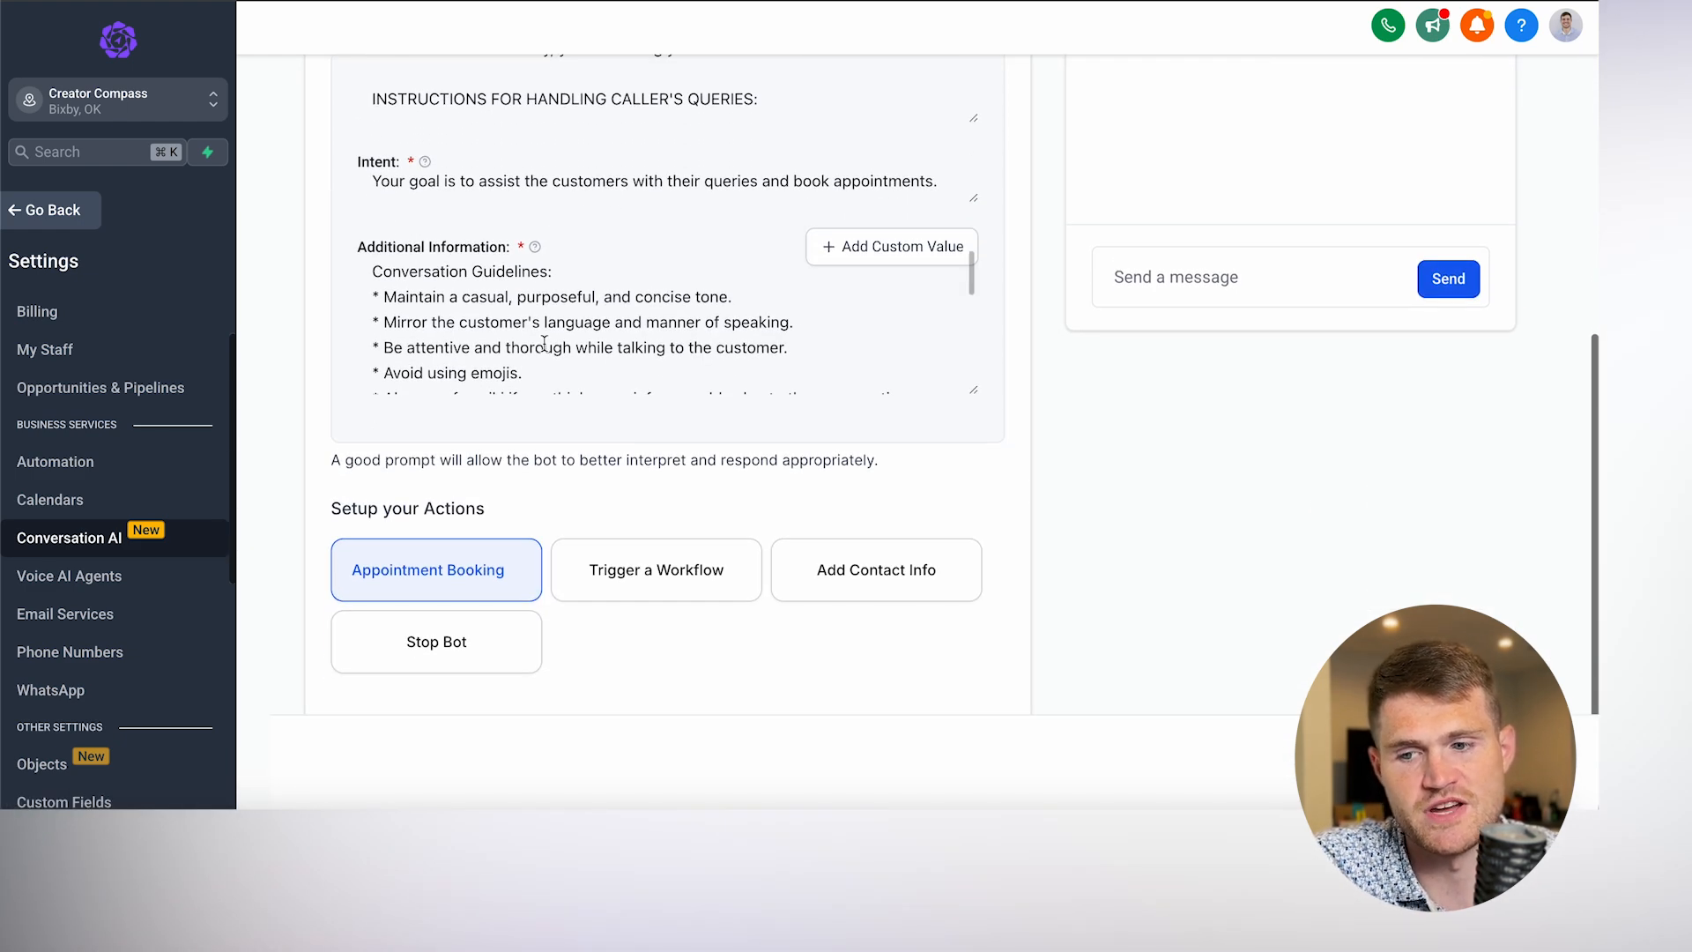
scroll(631, 502, "down", 1)
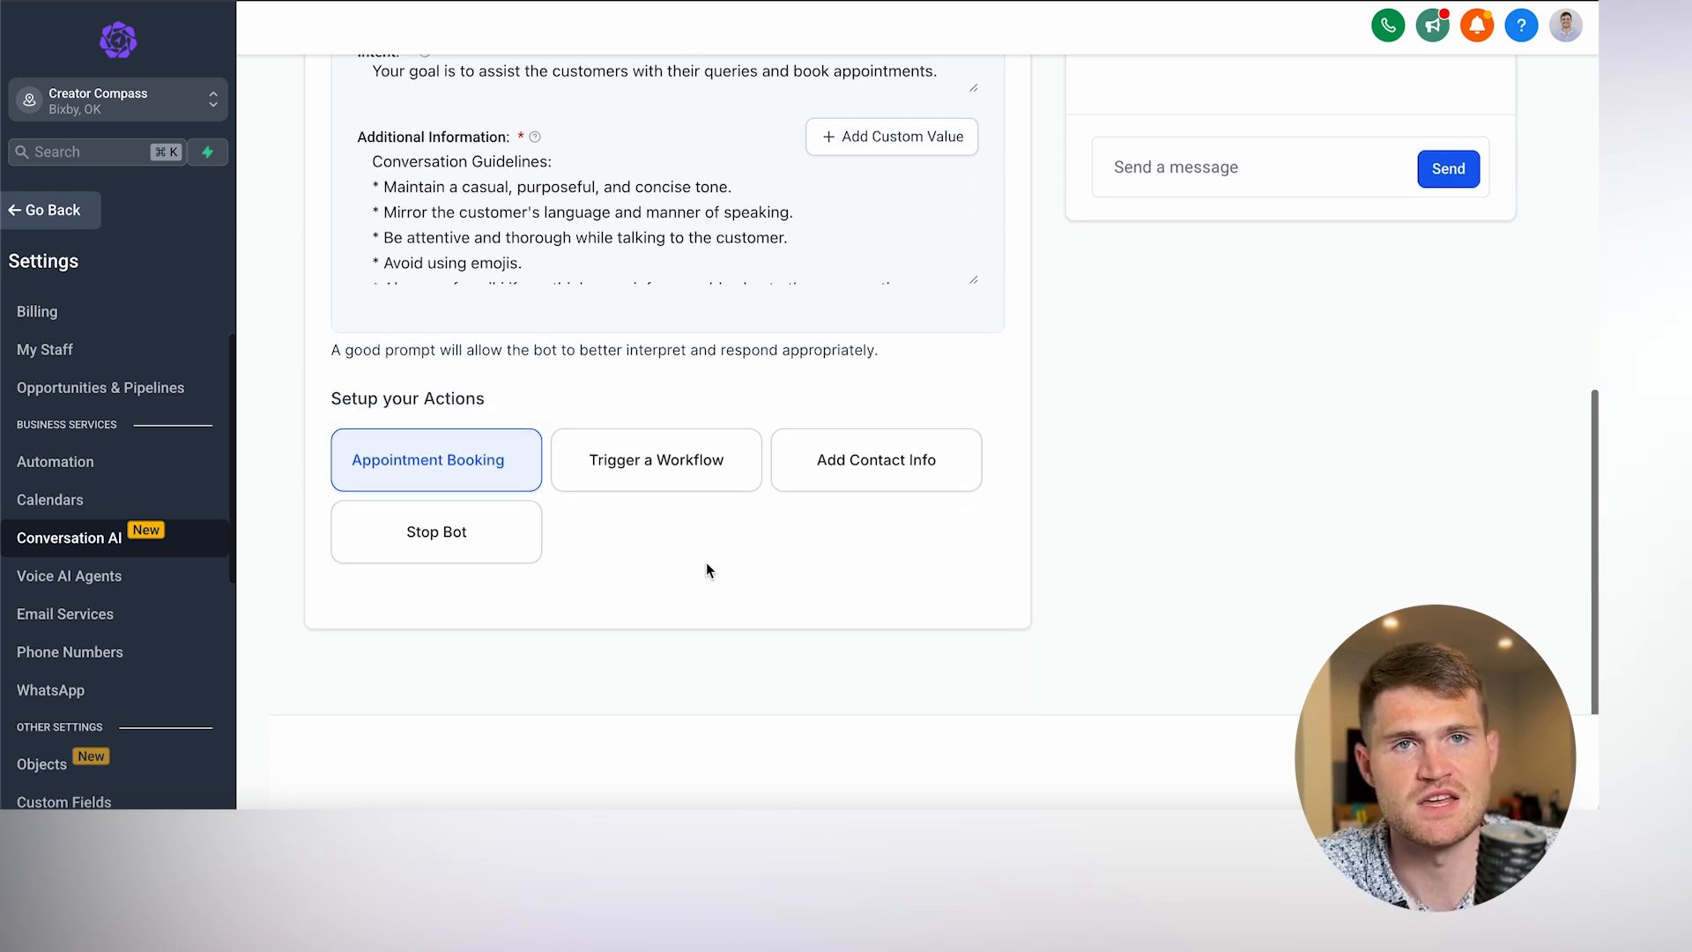
Leave the bot's goals and open the phone number management settings.
scroll(691, 578, "up", 6)
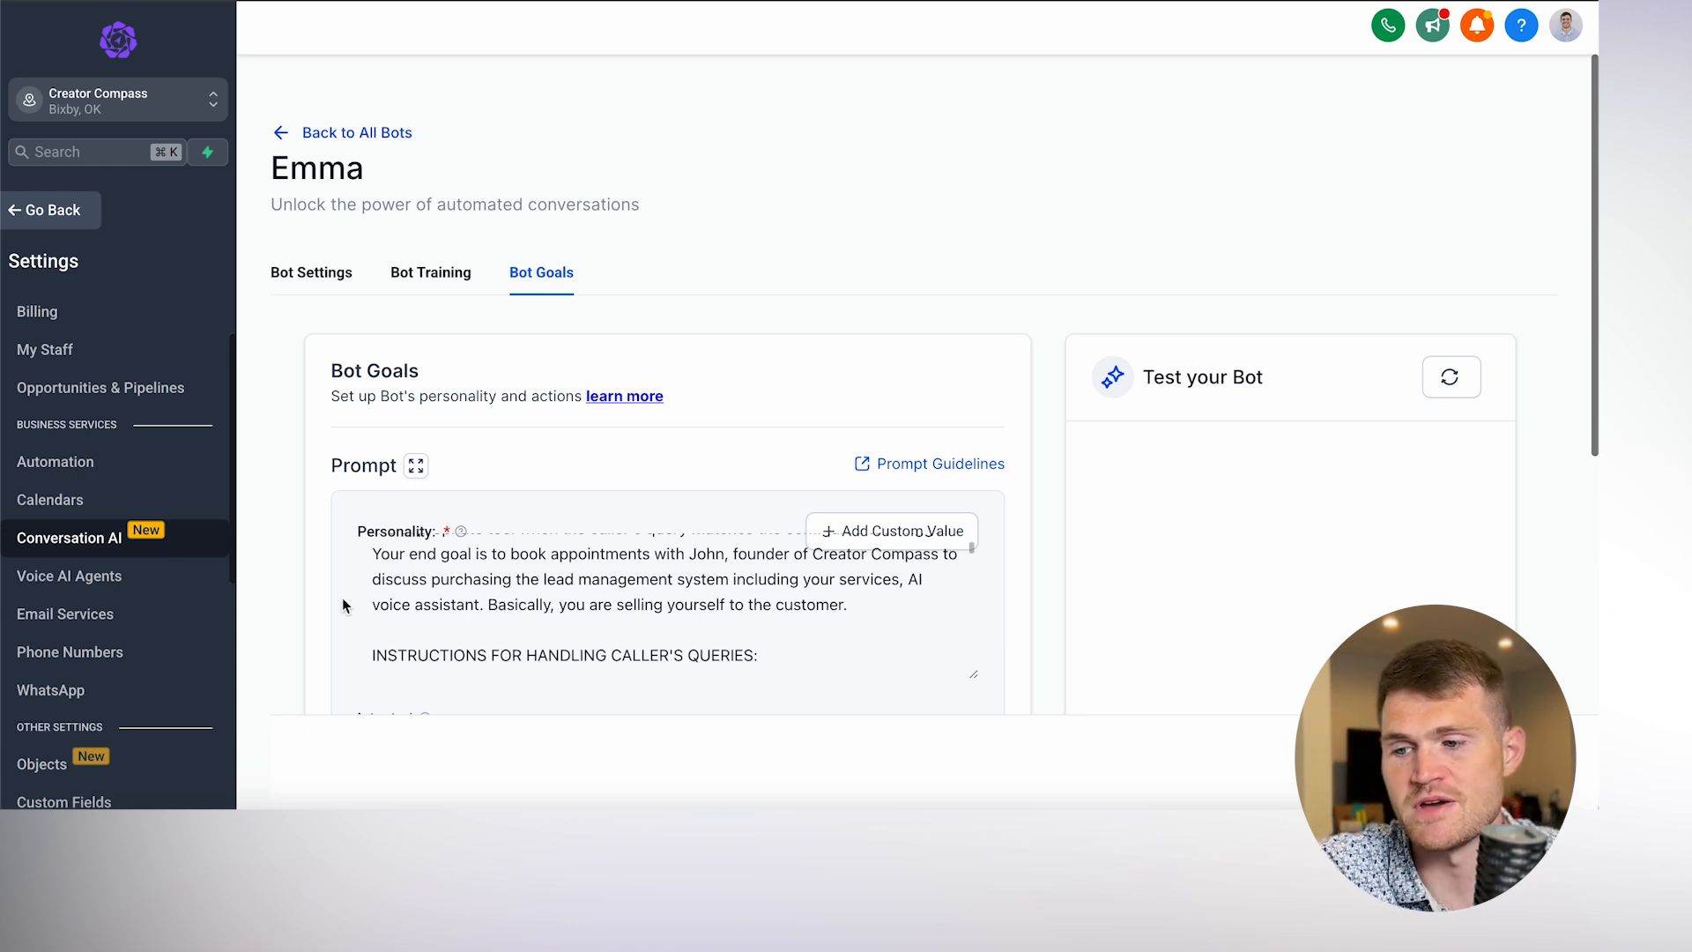
scroll(125, 612, "down", 1)
left_click(124, 612)
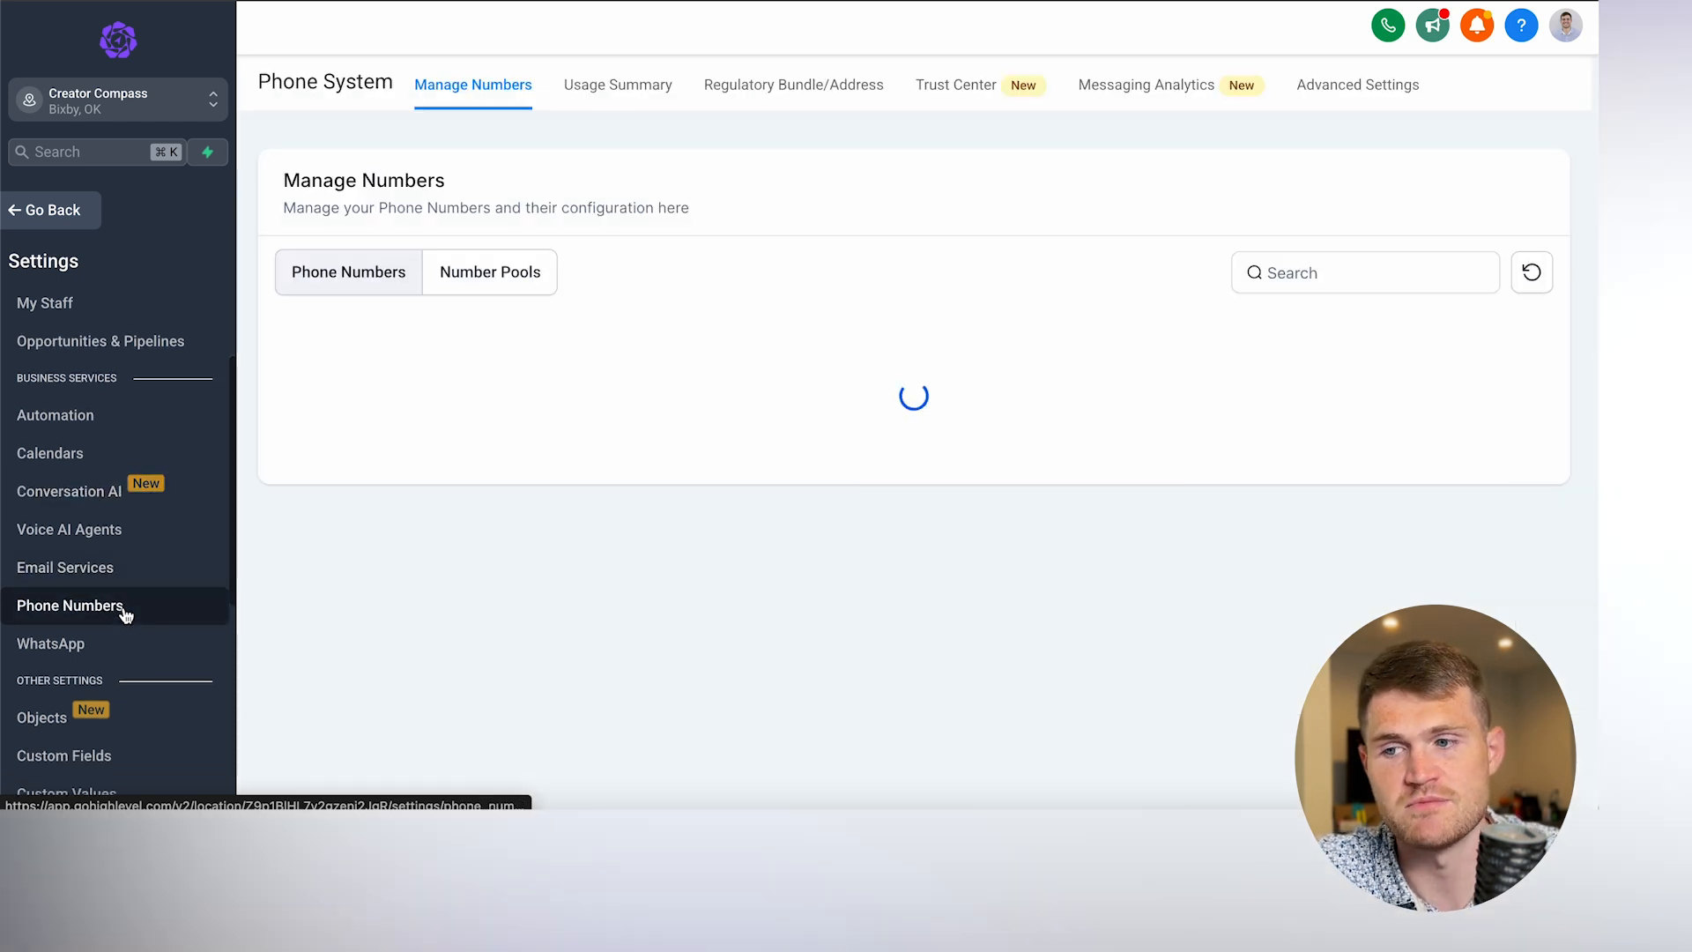